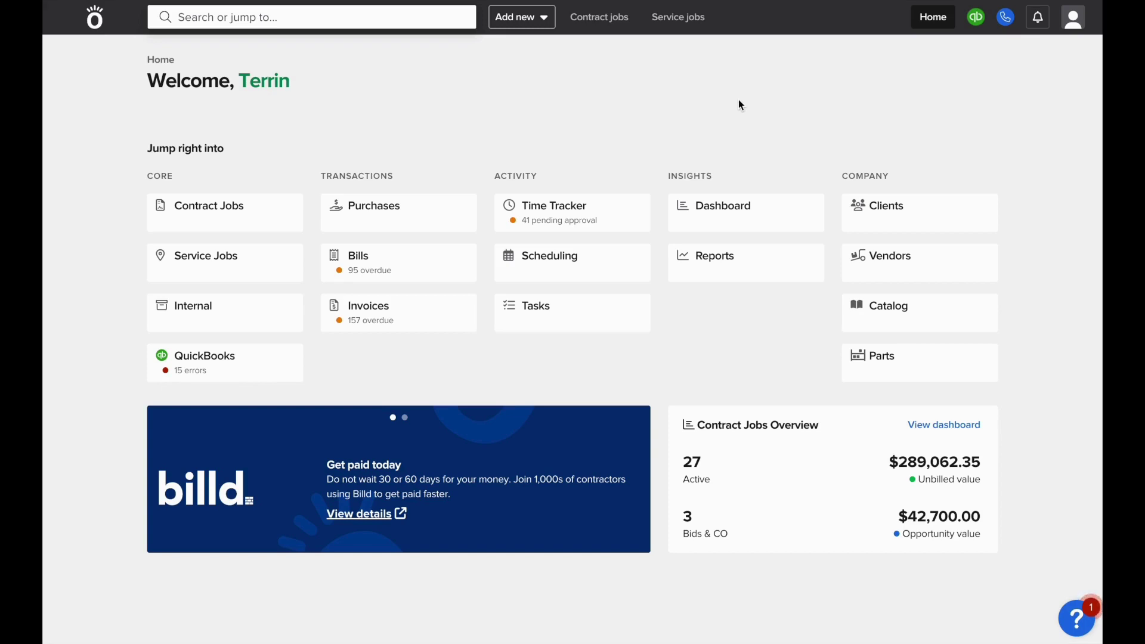
Add a new client with the person's full name, flagged Send to QuickBooks
{"action": "left_click", "coordinate": [887, 213]}
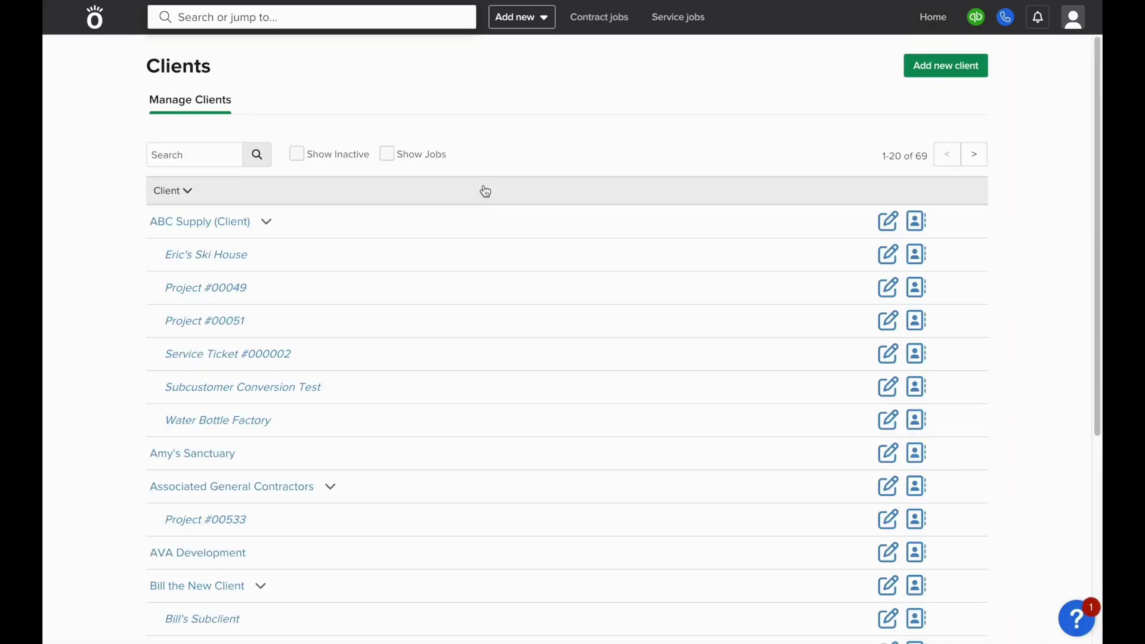
{"action": "left_click", "coordinate": [929, 71]}
{"action": "left_click", "coordinate": [492, 105]}
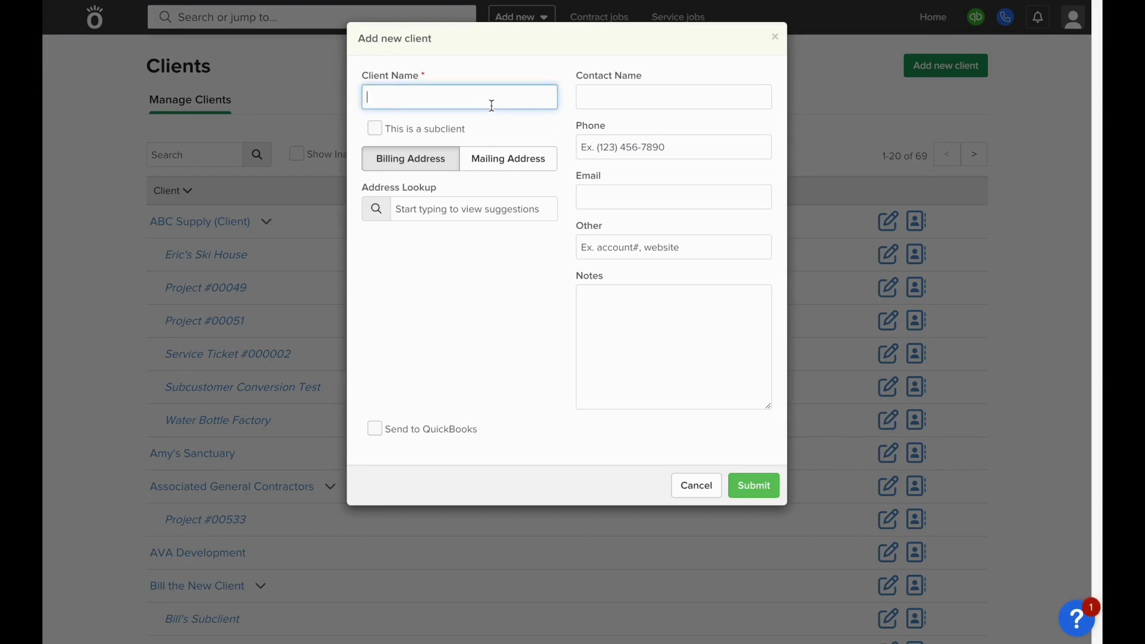
{"action": "left_click", "coordinate": [385, 430]}
{"action": "left_click", "coordinate": [385, 430]}
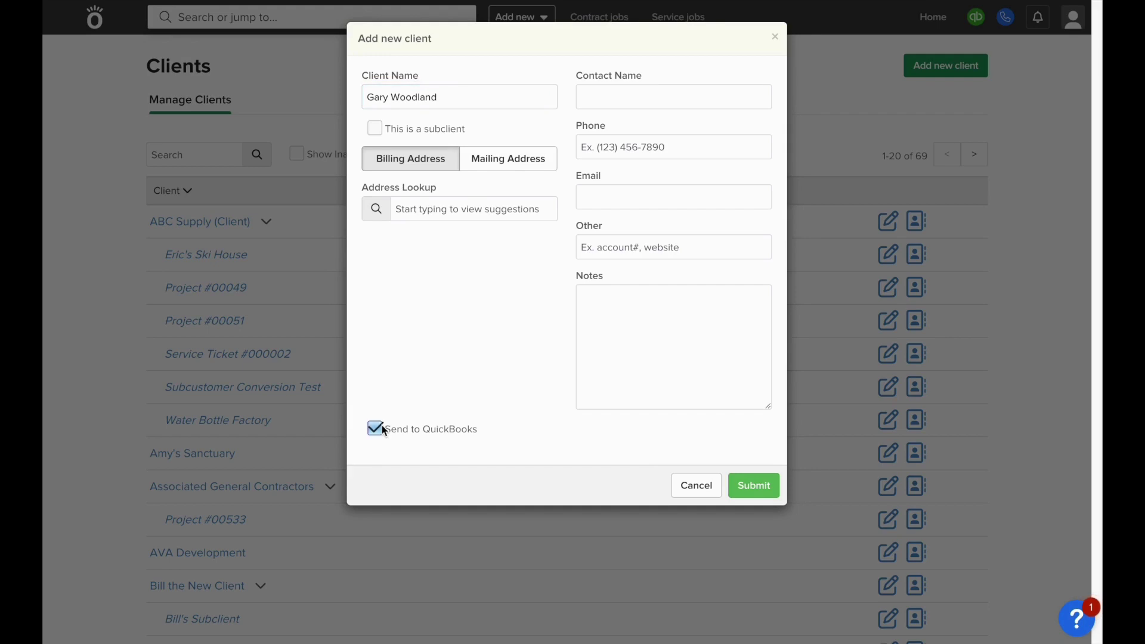
{"action": "left_click", "coordinate": [760, 494]}
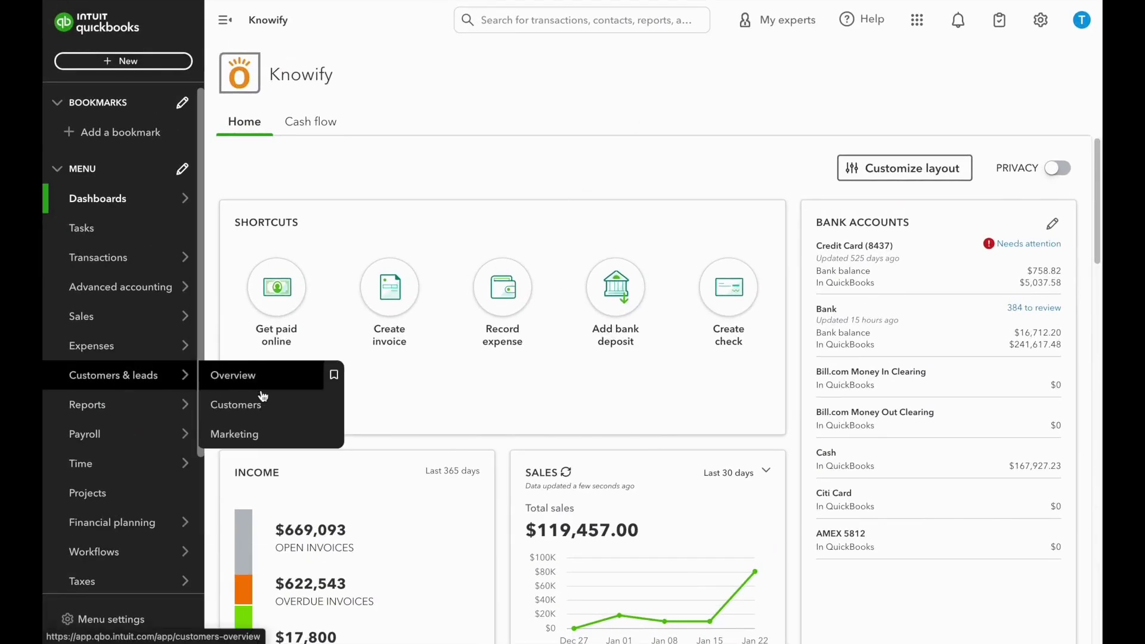
Find the newly synced customer in QuickBooks Customers and open its record for editing
{"action": "left_click", "coordinate": [232, 401]}
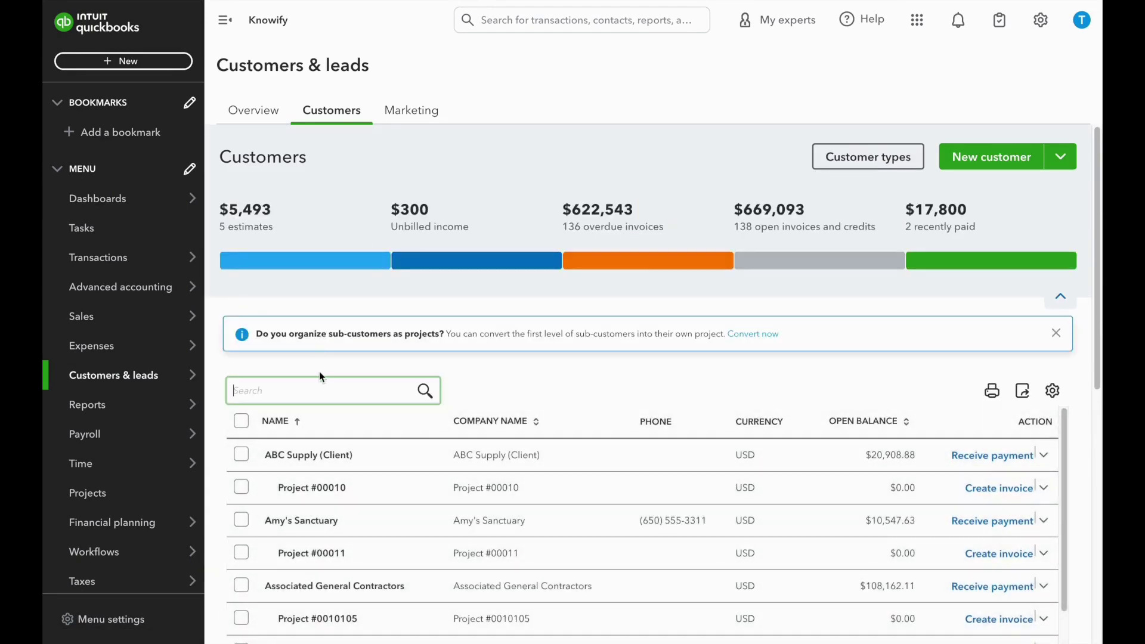
{"action": "type", "text": "gary"}
{"action": "left_click", "coordinate": [327, 423]}
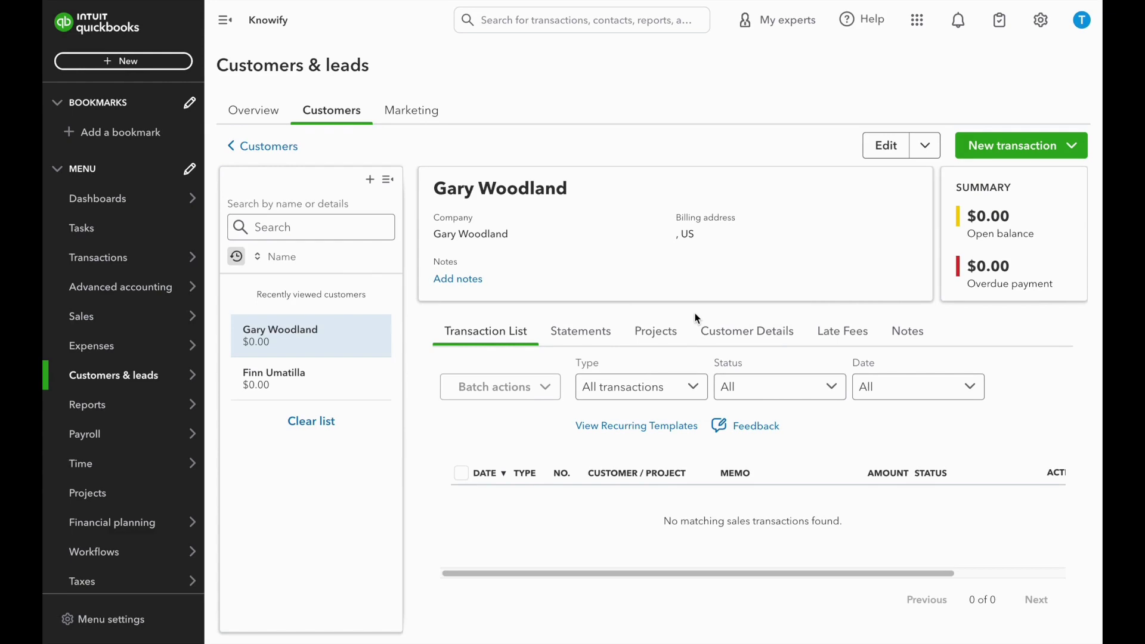
{"action": "left_click", "coordinate": [885, 150]}
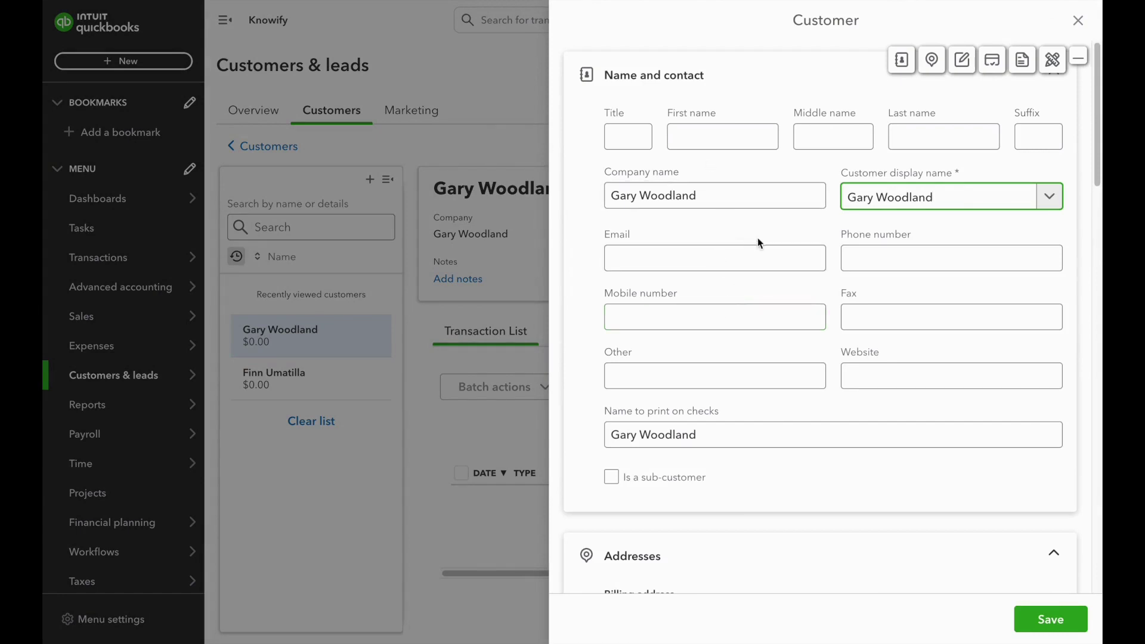
Enter the customer's billing street address, city, state and ZIP code
{"action": "scroll", "coordinate": [757, 237], "scroll_direction": "down", "scroll_amount": 5}
{"action": "left_click", "coordinate": [721, 307]}
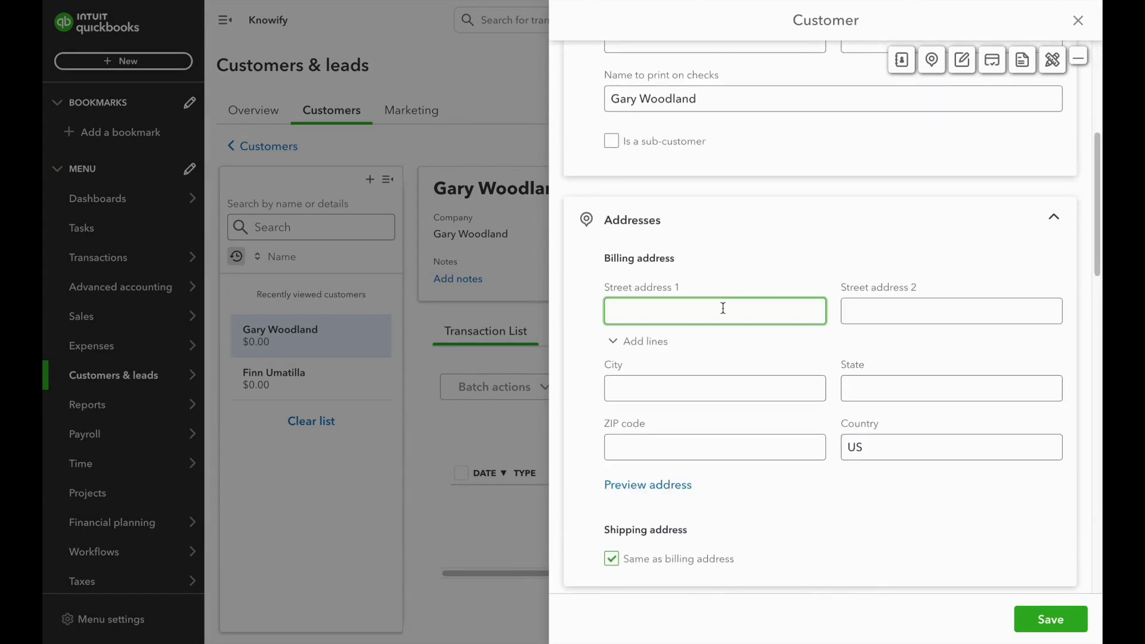
{"action": "key", "text": "Tab"}
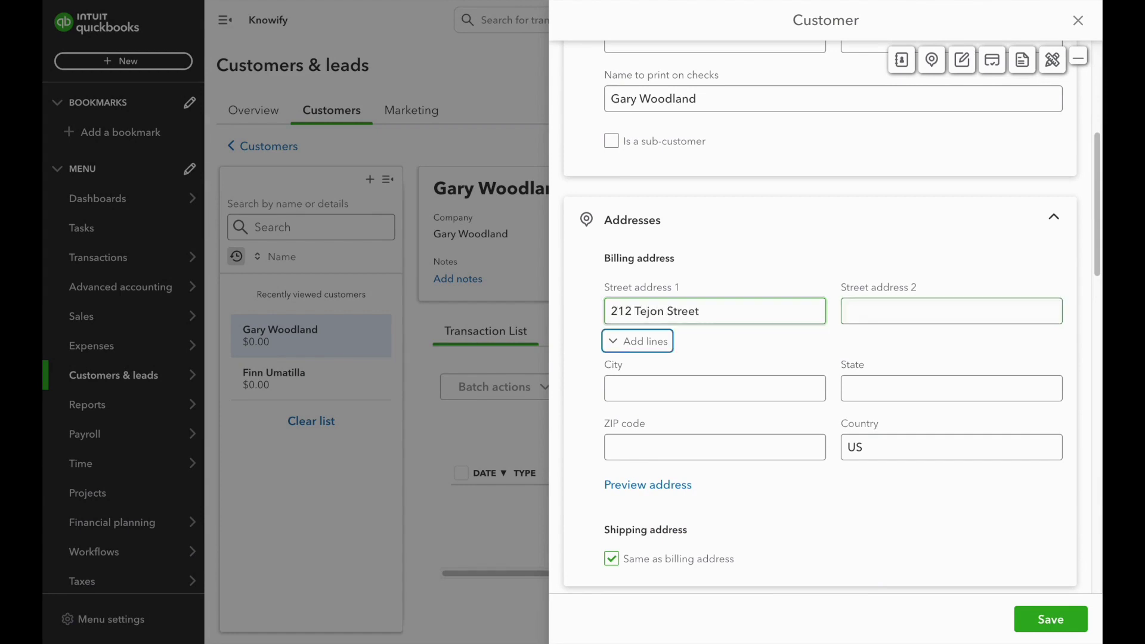
{"action": "key", "text": "Tab"}
{"action": "type", "text": "Denver"}
{"action": "key", "text": "Tab"}
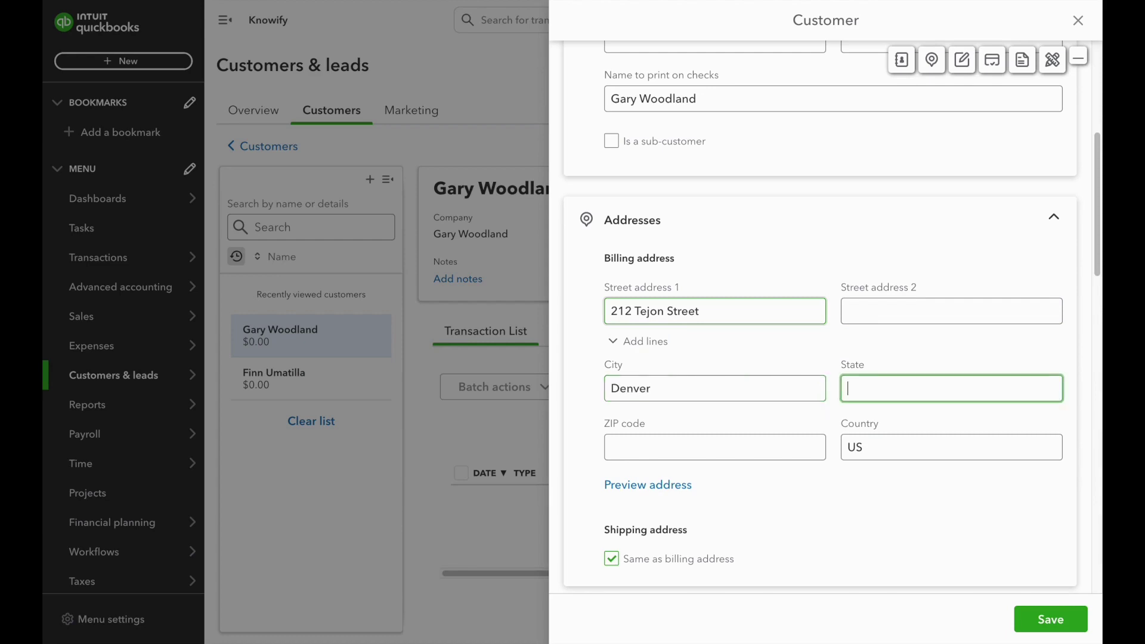
{"action": "type", "text": "CO"}
{"action": "key", "text": "Tab"}
{"action": "type", "text": "80221"}
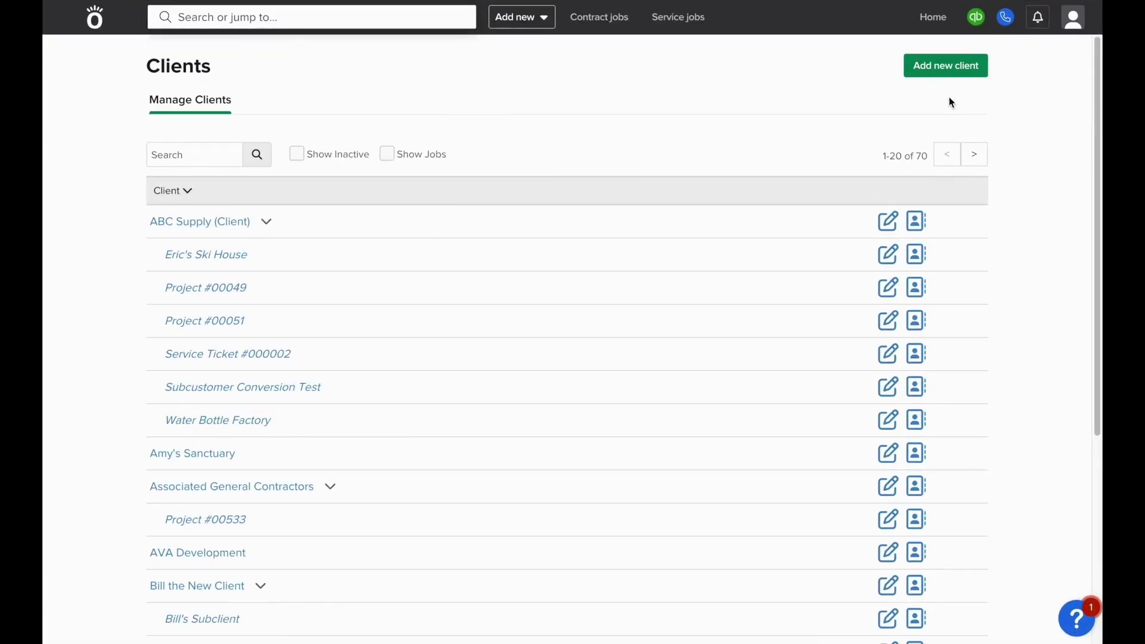
Sync Knowify with QuickBooks and verify the client's billing address came across
{"action": "mouse_move", "coordinate": [968, 31]}
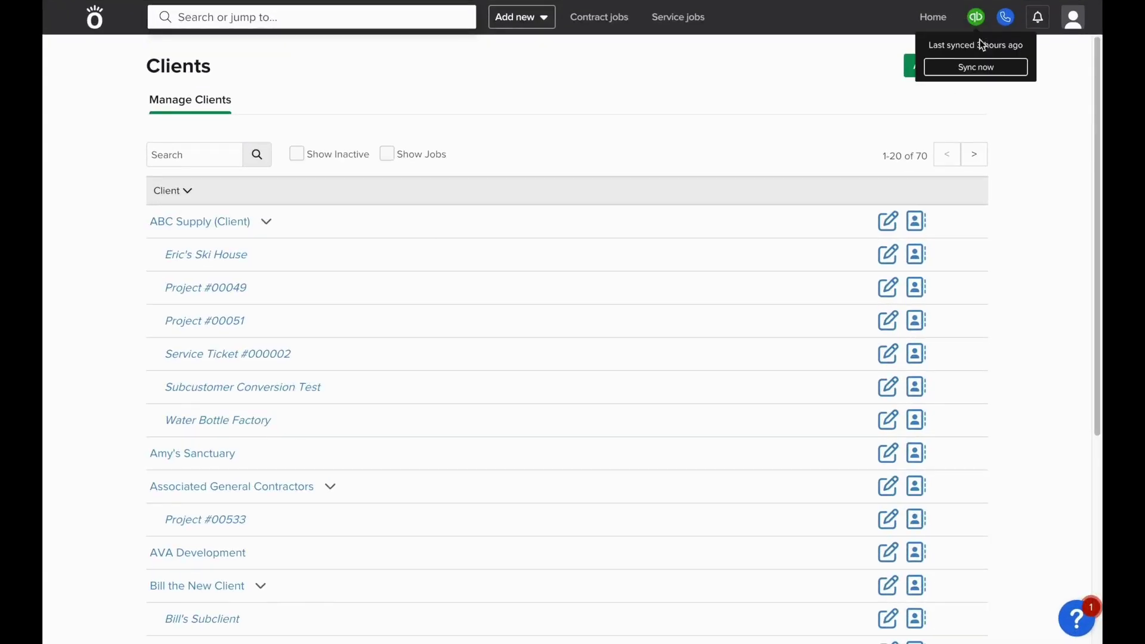
{"action": "left_click", "coordinate": [984, 70]}
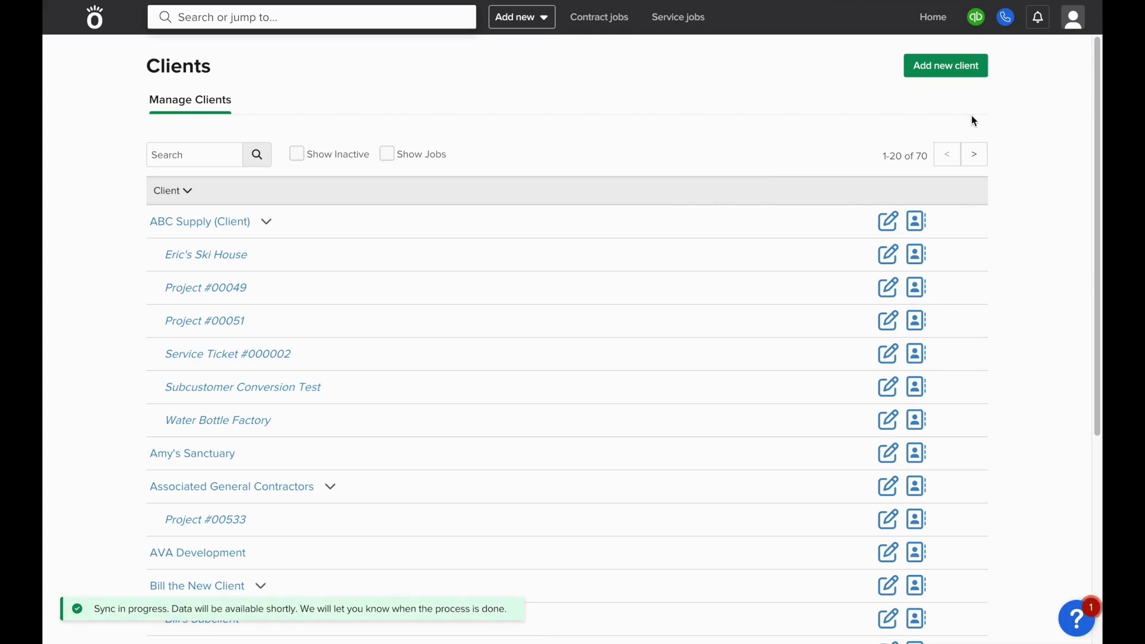
{"action": "left_click", "coordinate": [166, 154]}
{"action": "type", "text": "gary"}
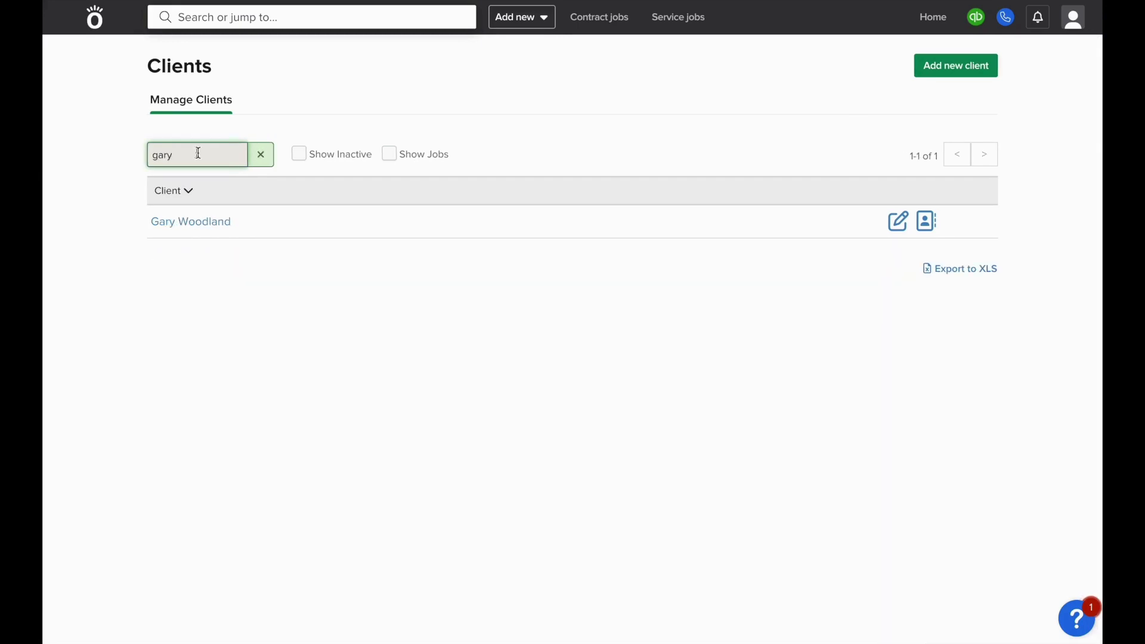
{"action": "left_click", "coordinate": [894, 229]}
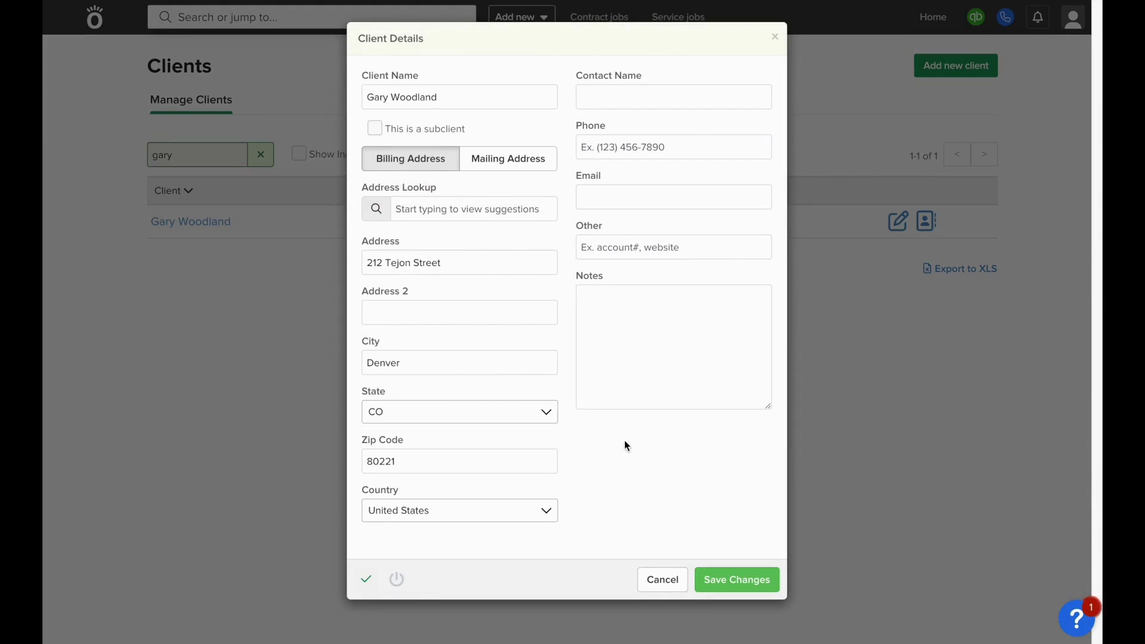
{"action": "left_click", "coordinate": [640, 576]}
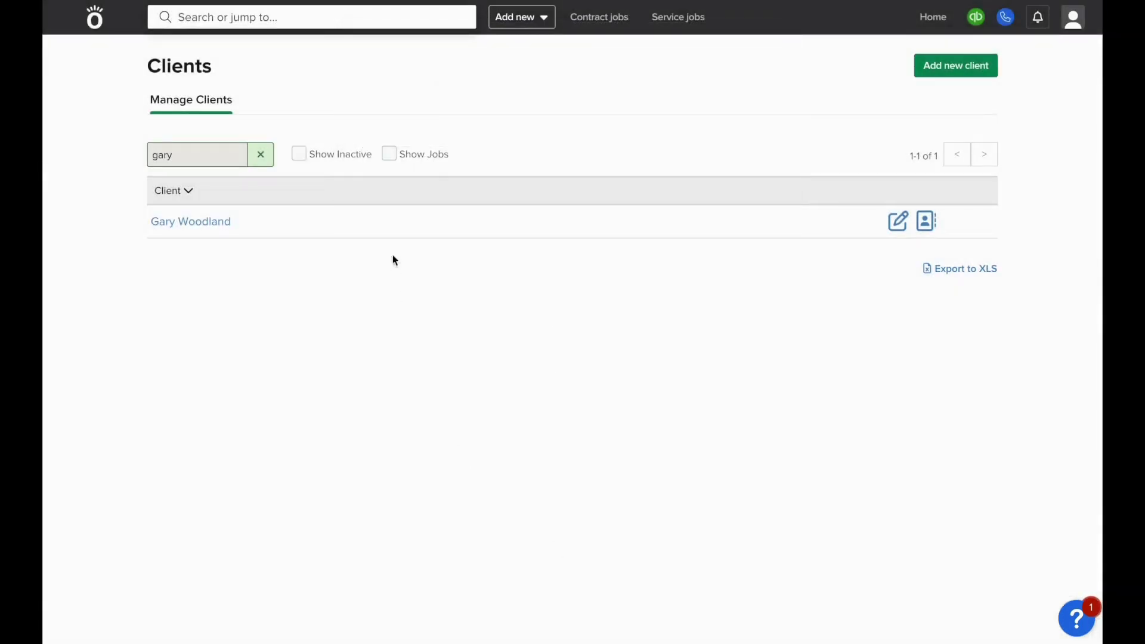
{"action": "left_click", "coordinate": [103, 22]}
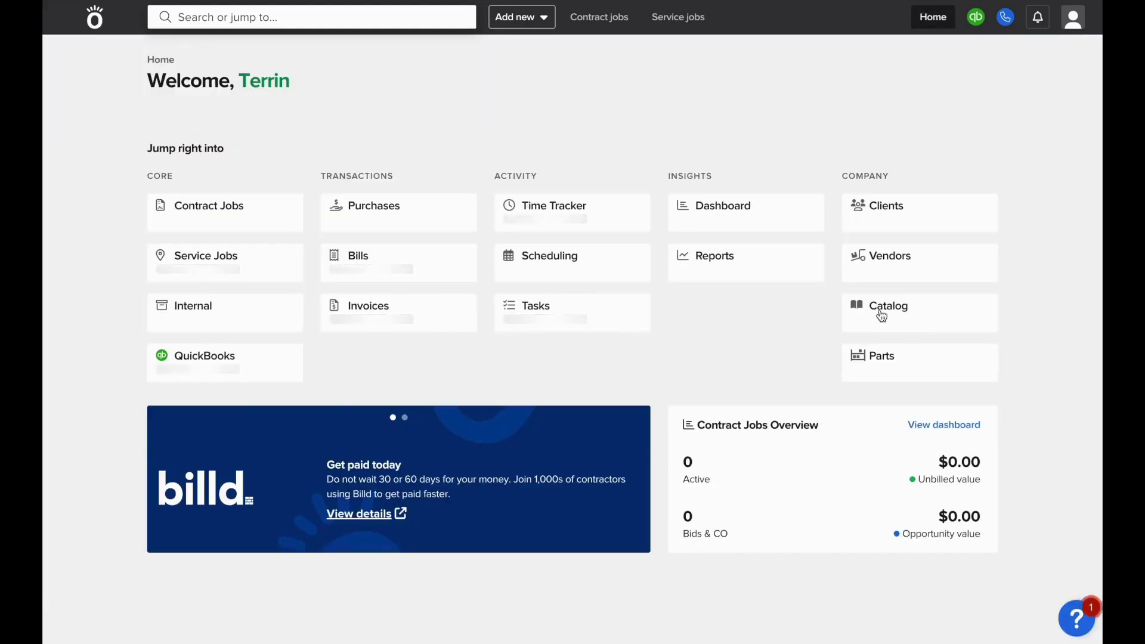
Create the materials-supplier vendor Tony's Tractors
{"action": "left_click", "coordinate": [897, 258]}
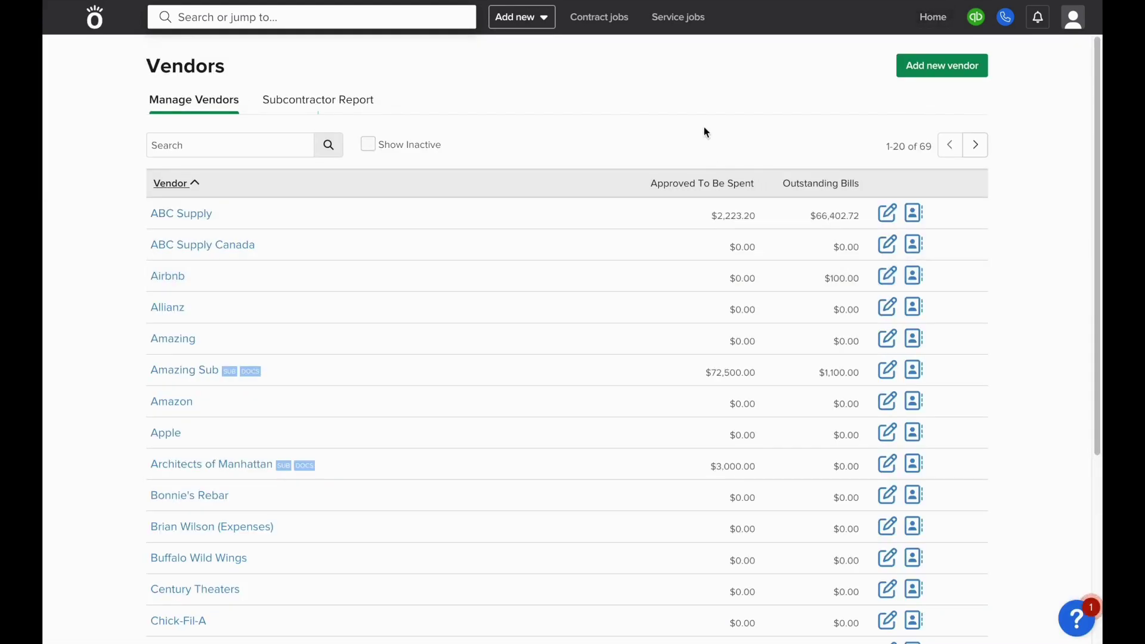
{"action": "left_click", "coordinate": [962, 67]}
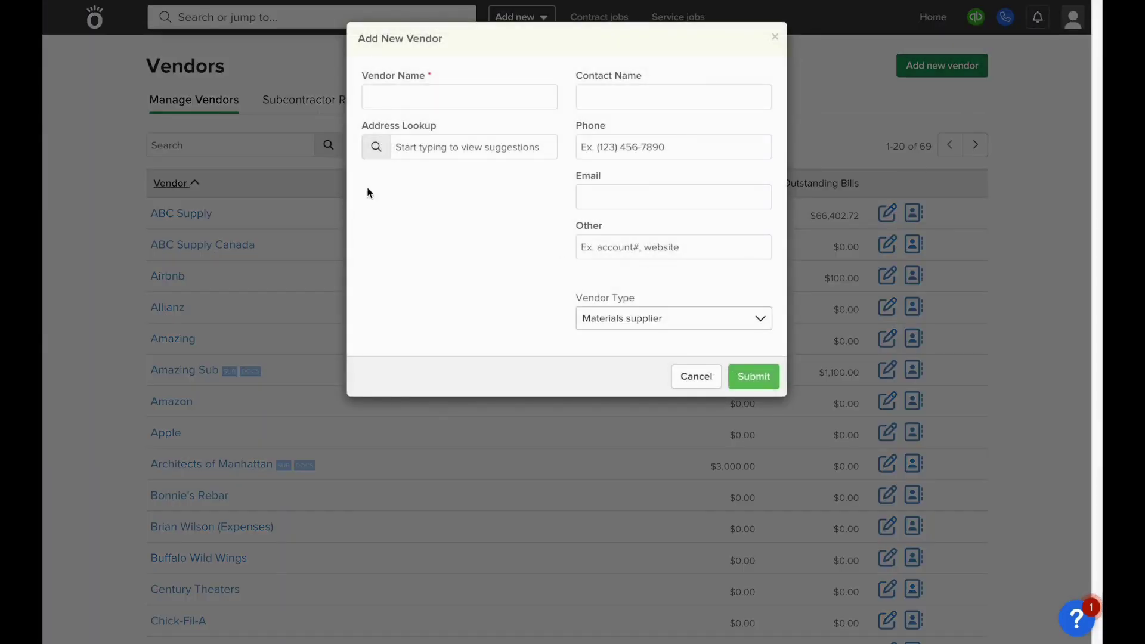
{"action": "left_click", "coordinate": [413, 106]}
{"action": "type", "text": "Tony'"}
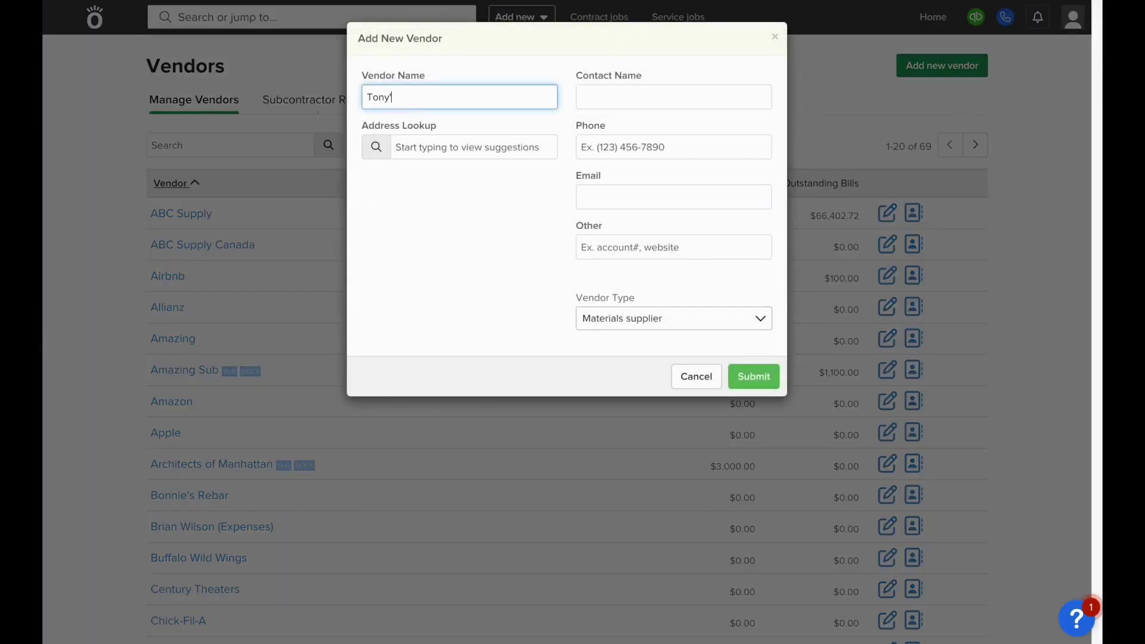
{"action": "type", "text": "s Tractors"}
{"action": "left_click", "coordinate": [757, 378]}
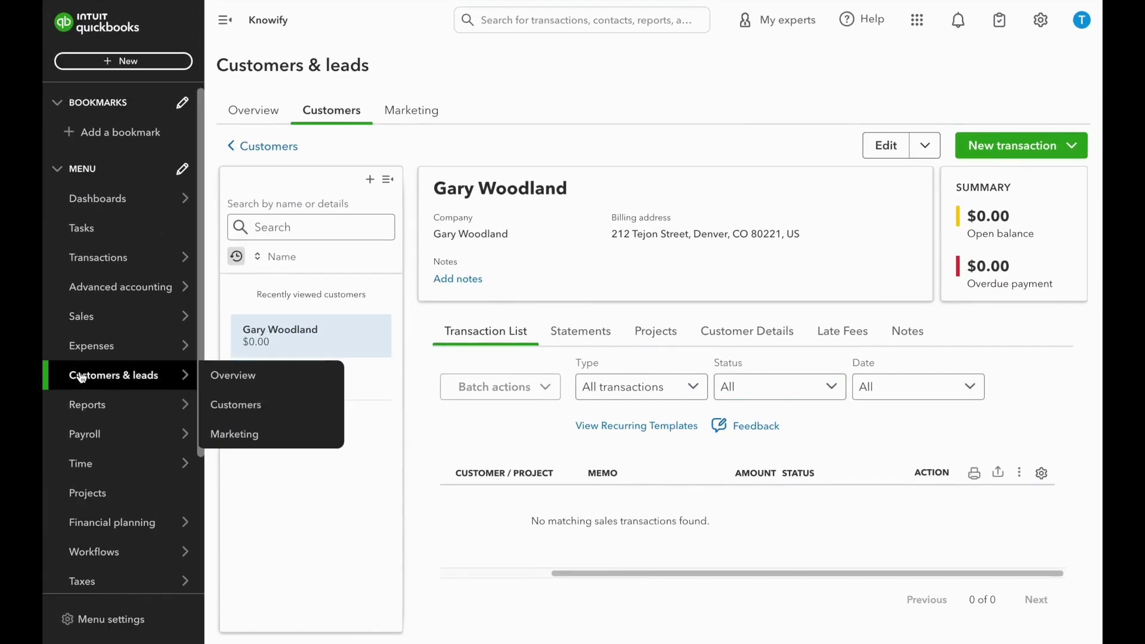
Open Tony's Tractors in QuickBooks Vendors and save it with the vendor's e-mail address
{"action": "mouse_move", "coordinate": [179, 345]}
{"action": "left_click", "coordinate": [249, 462]}
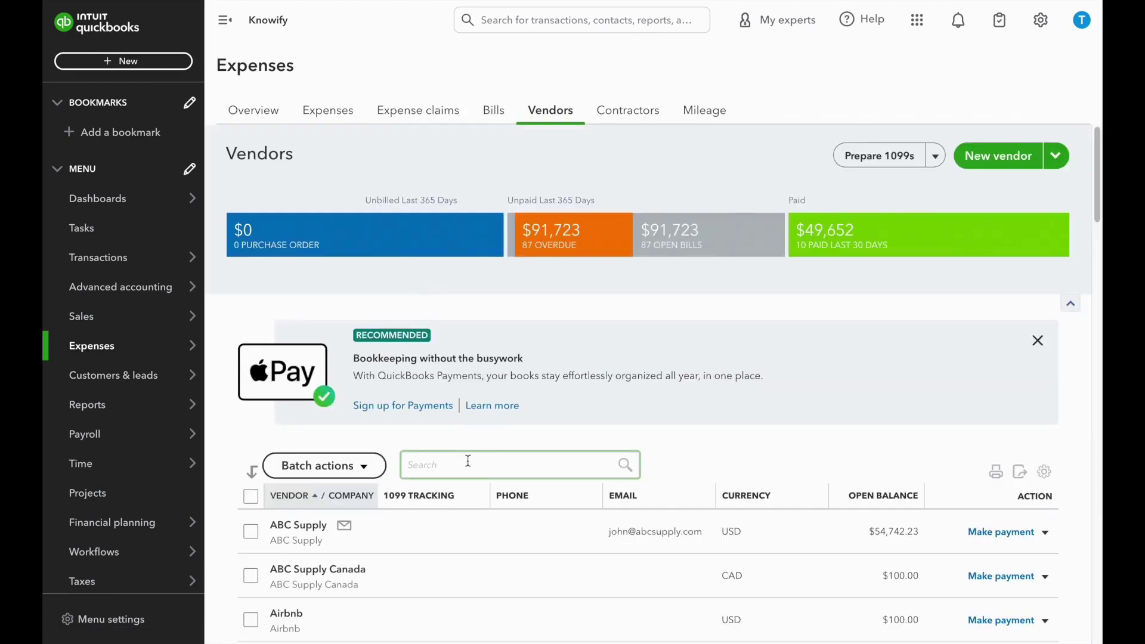
{"action": "type", "text": "tony"}
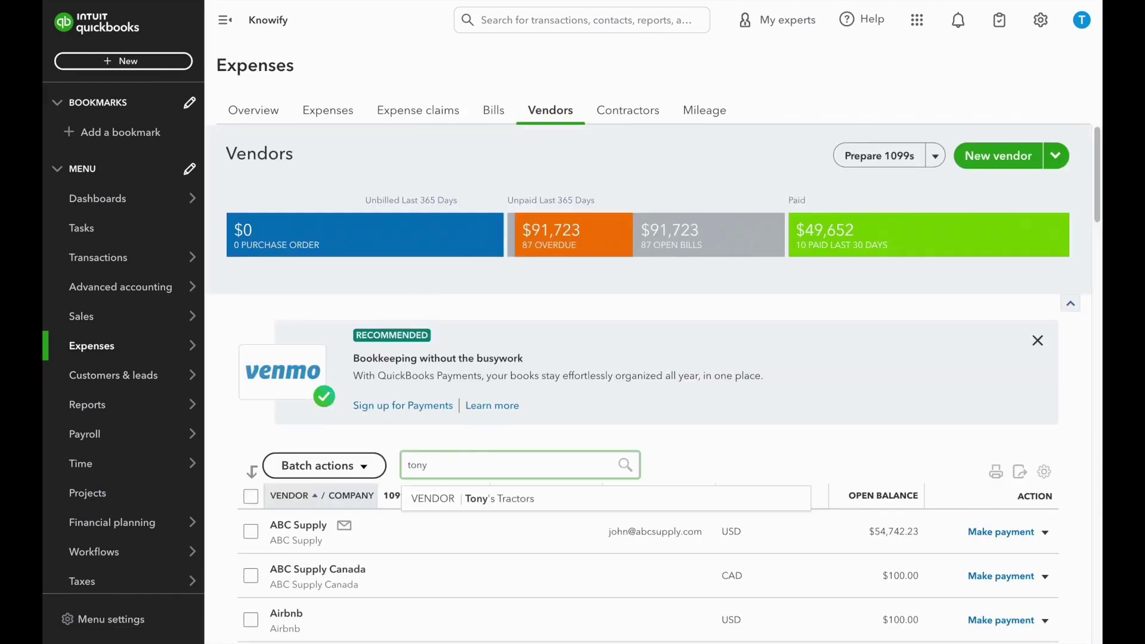
{"action": "left_click", "coordinate": [502, 500]}
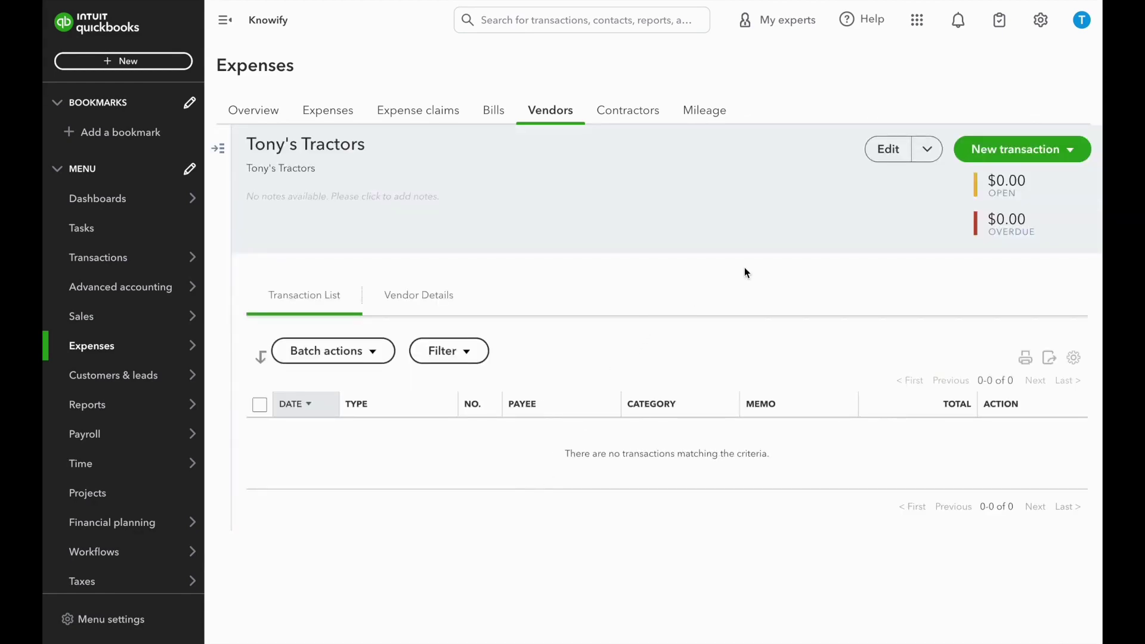
{"action": "left_click", "coordinate": [886, 158]}
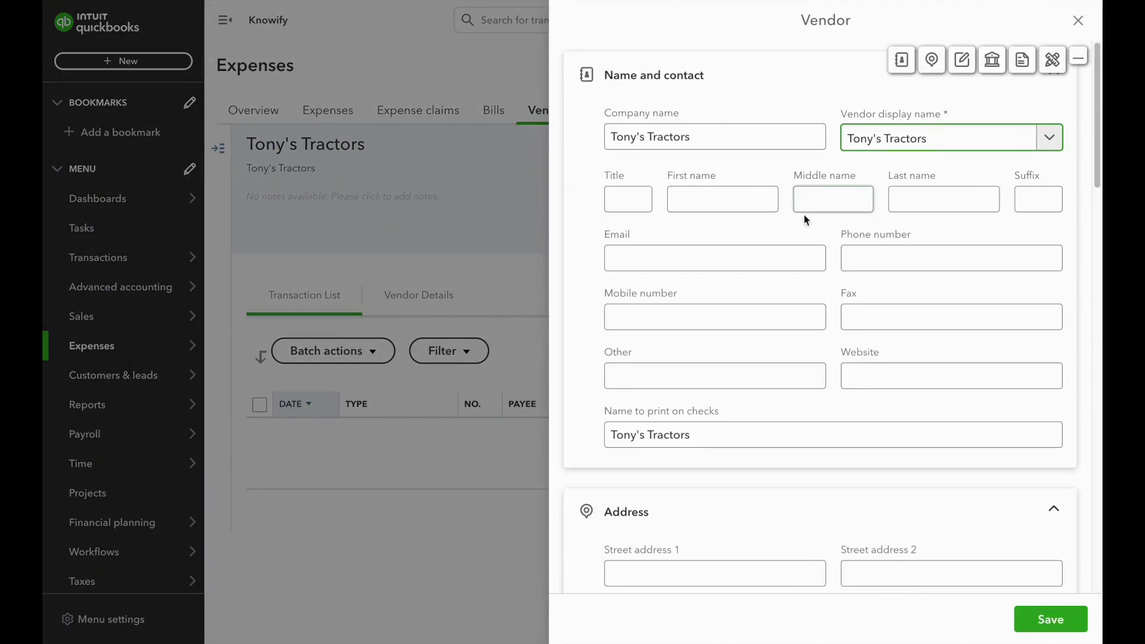
{"action": "left_click", "coordinate": [791, 249]}
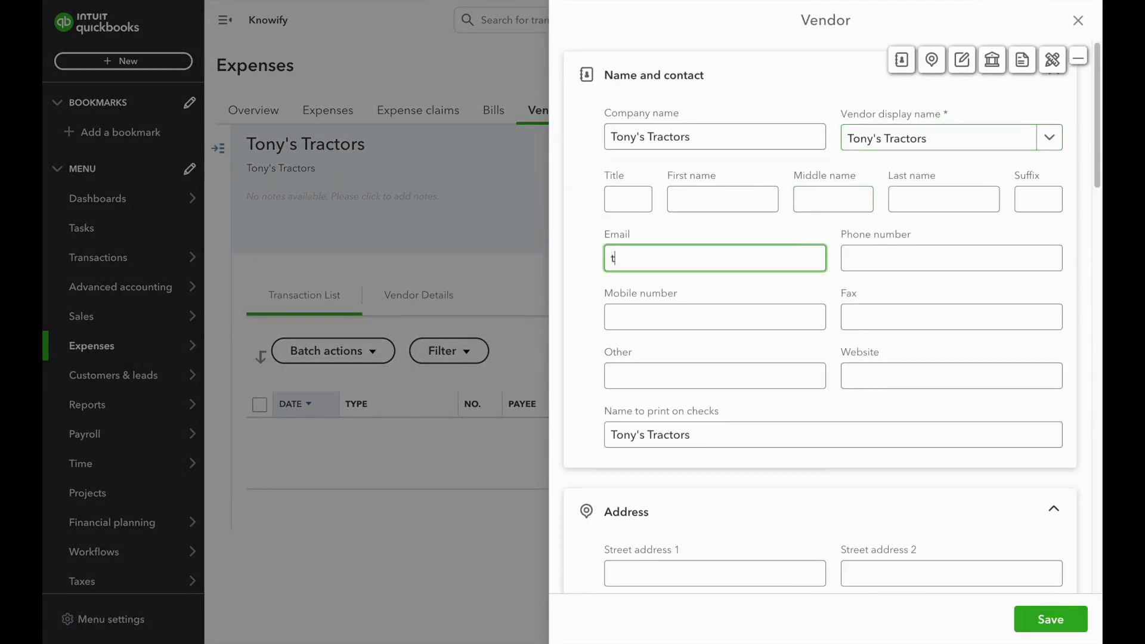
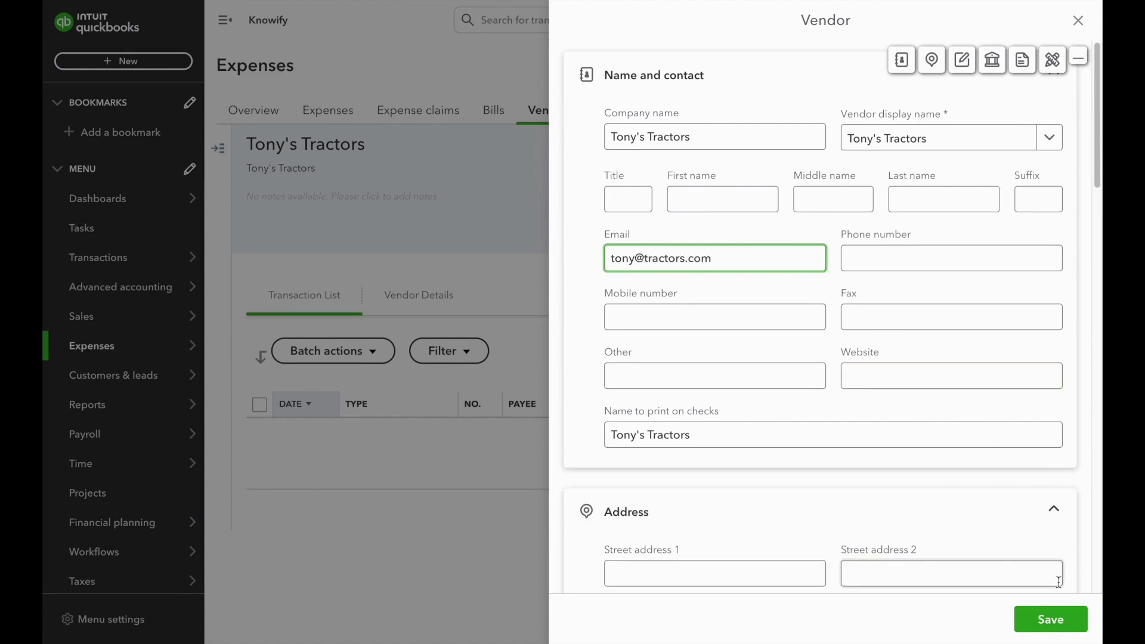
{"action": "left_click", "coordinate": [1050, 620]}
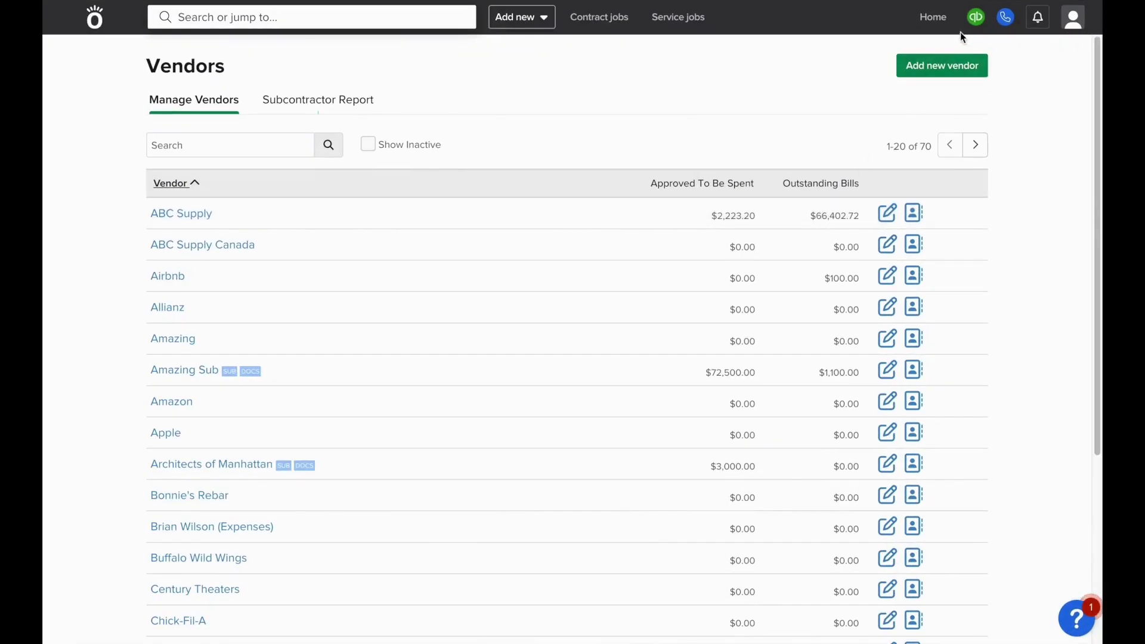
Sync with QuickBooks and check Tony's Tractors' vendor details show the synced e-mail
{"action": "mouse_move", "coordinate": [975, 27]}
{"action": "left_click", "coordinate": [978, 69]}
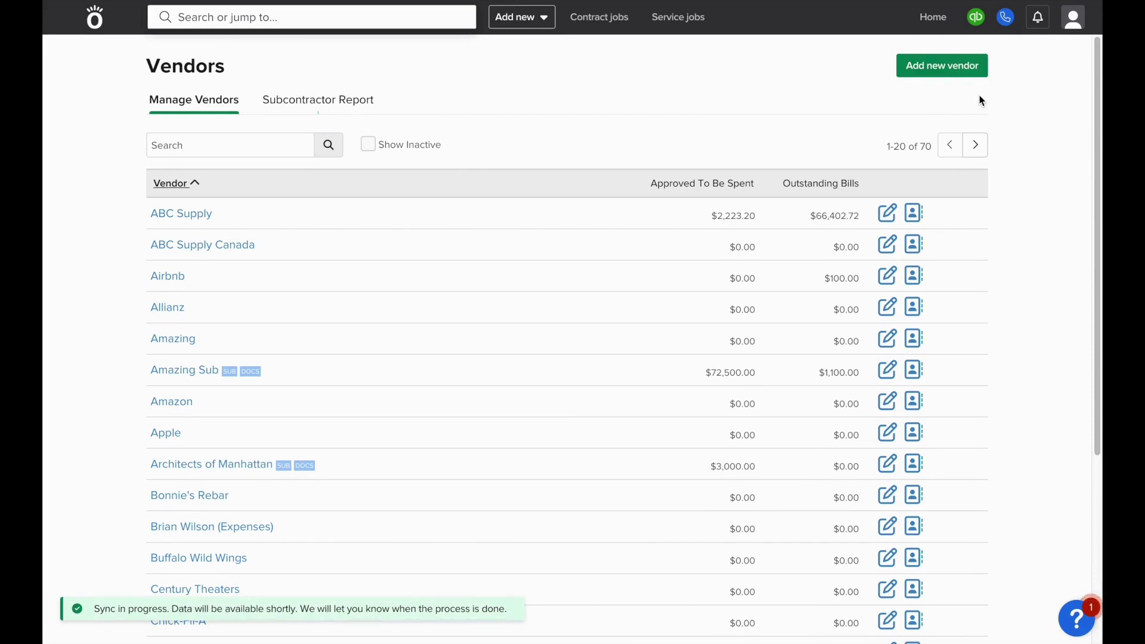
{"action": "left_click", "coordinate": [292, 135]}
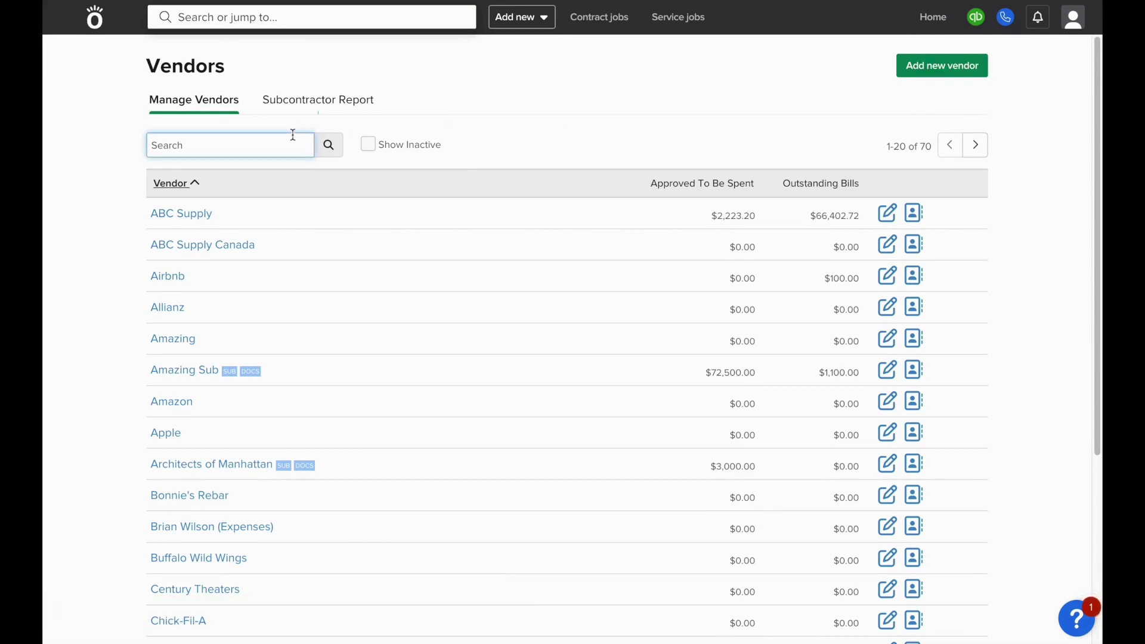
{"action": "type", "text": "tony"}
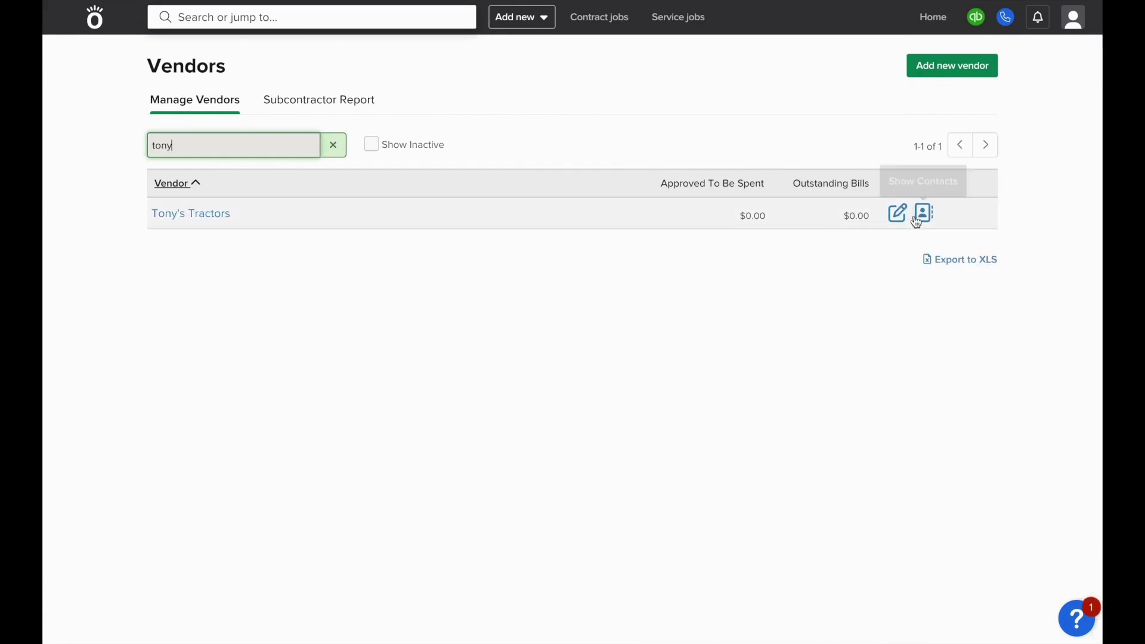
{"action": "left_click", "coordinate": [899, 214]}
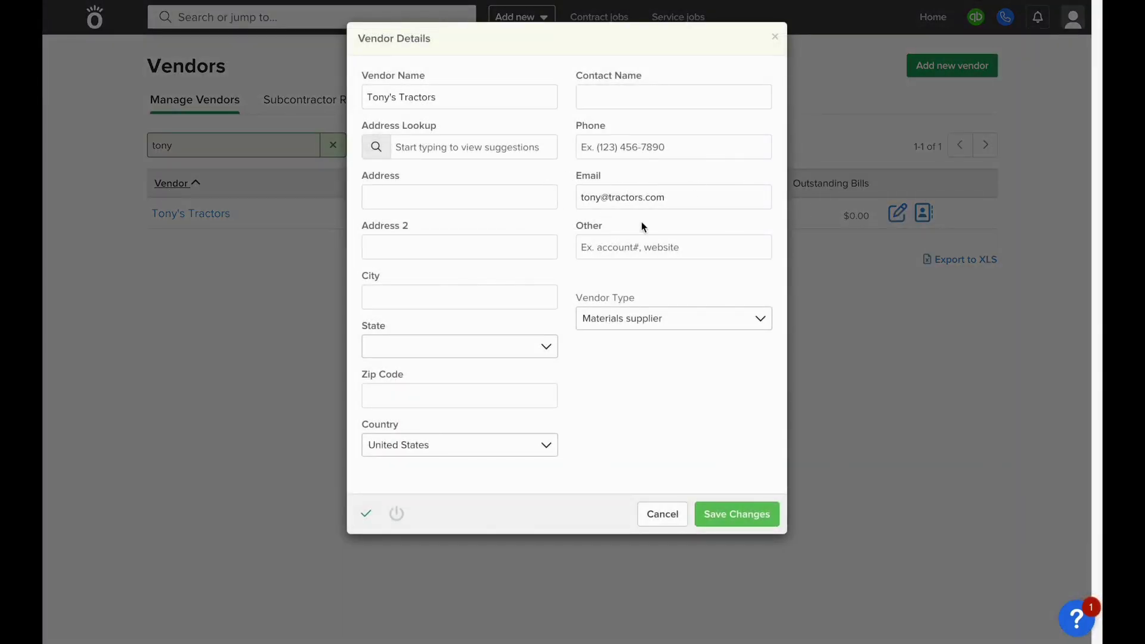
{"action": "key", "text": "Escape"}
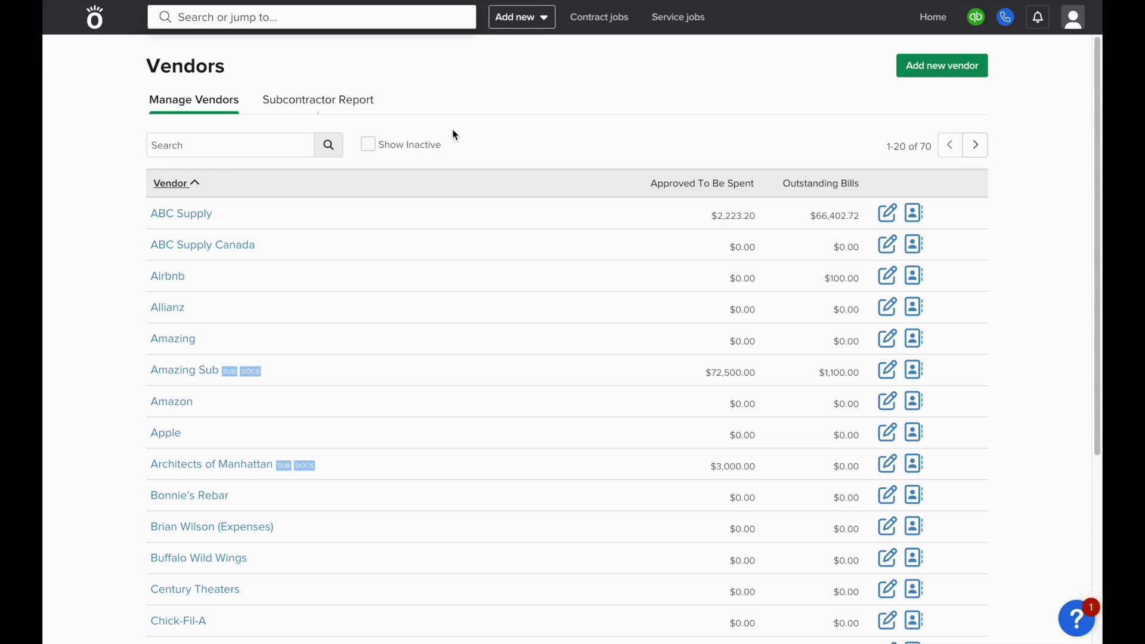
Start contract job Project #0010112 for client Associated General Contractors
{"action": "left_click", "coordinate": [516, 23]}
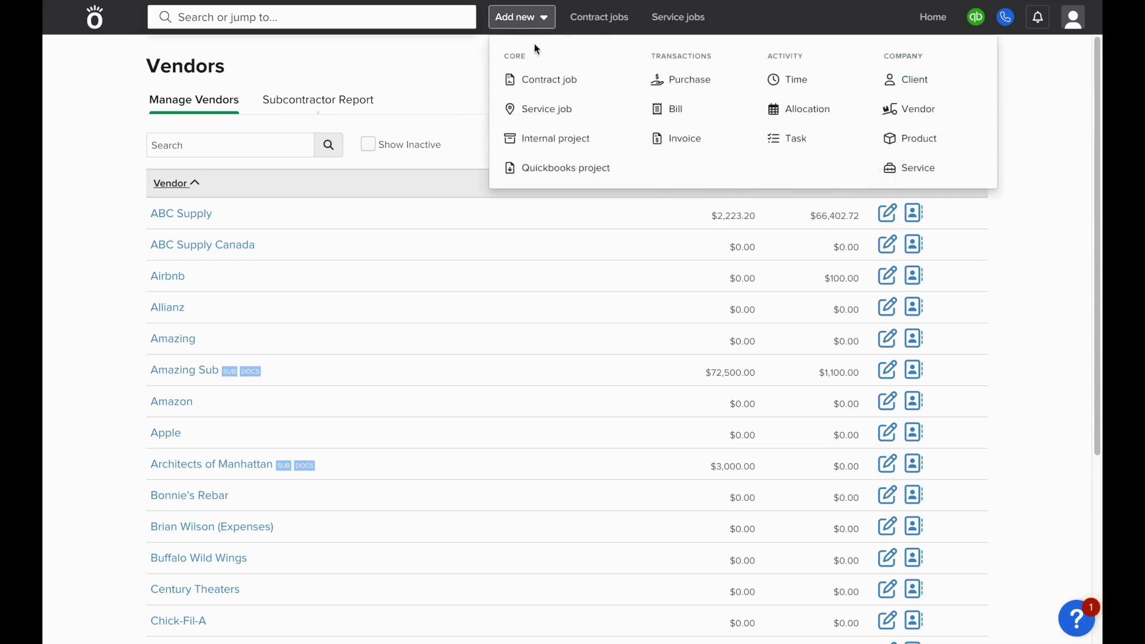
{"action": "left_click", "coordinate": [562, 82]}
{"action": "left_click", "coordinate": [297, 144]}
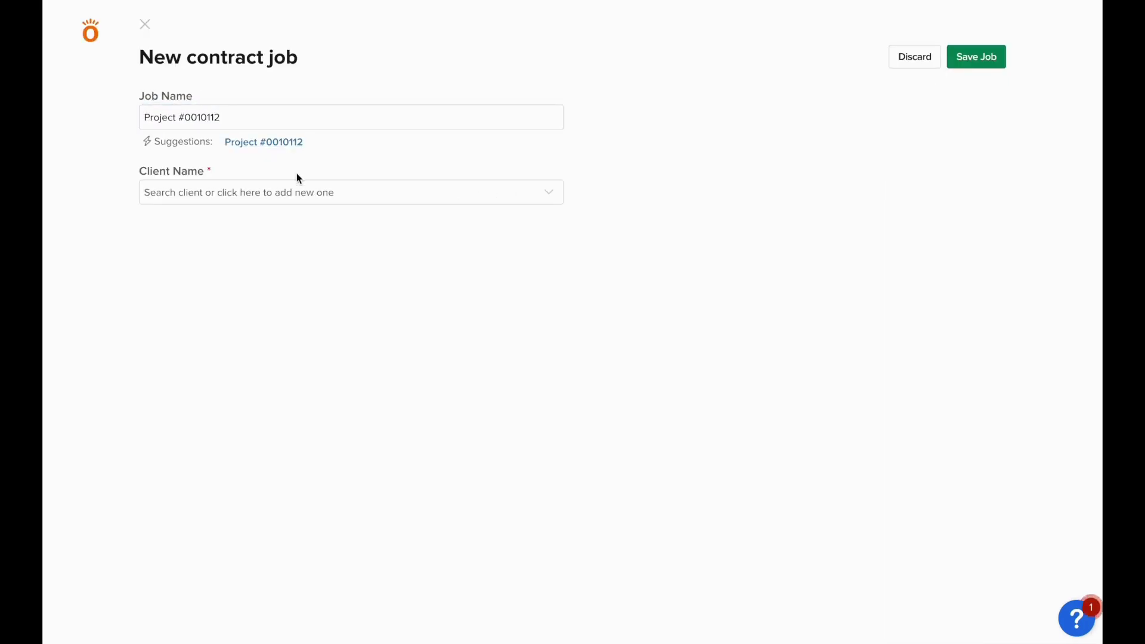
{"action": "left_click", "coordinate": [292, 192]}
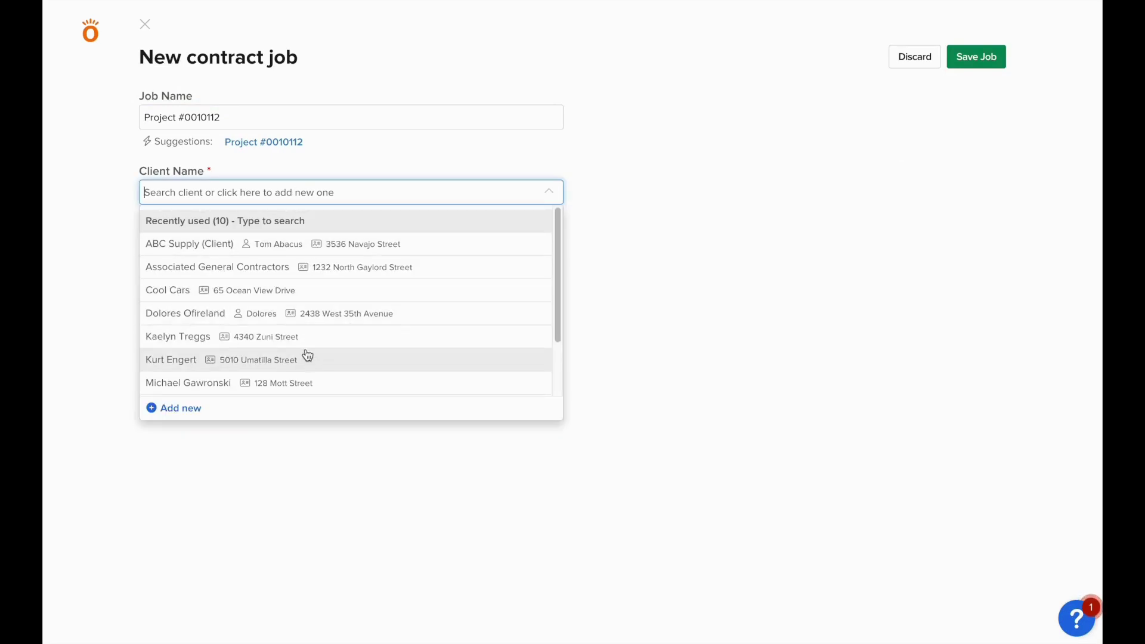
{"action": "left_click", "coordinate": [303, 273]}
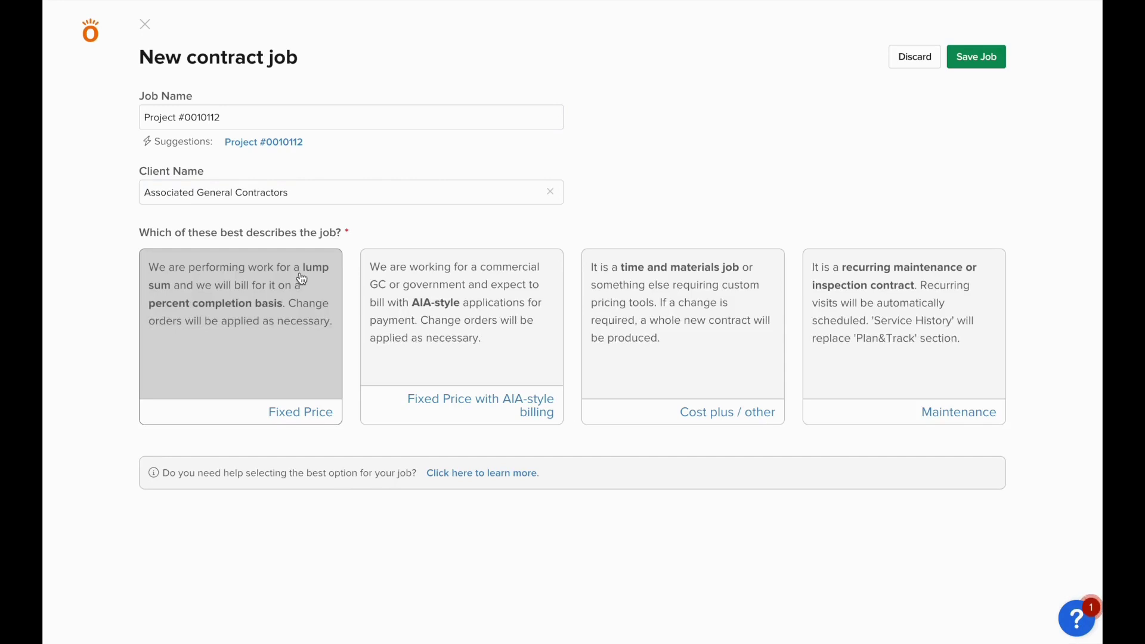
Make the job Fixed Price with SIMPLE costing, set the suggested job address, and save
{"action": "left_click", "coordinate": [303, 278]}
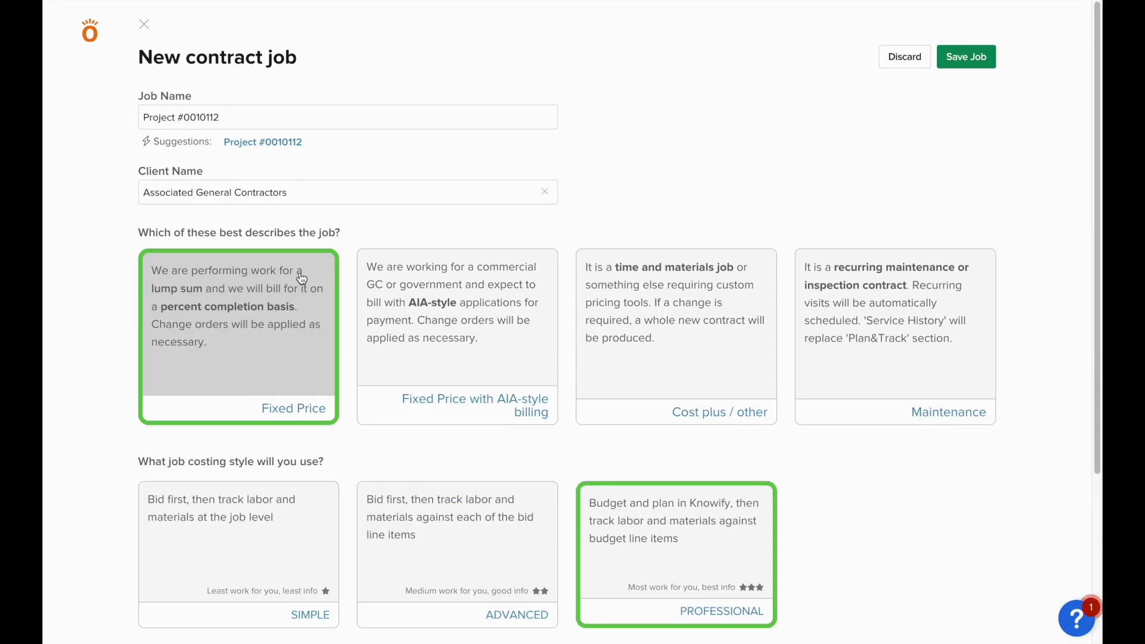
{"action": "scroll", "coordinate": [302, 283], "scroll_direction": "down", "scroll_amount": 4}
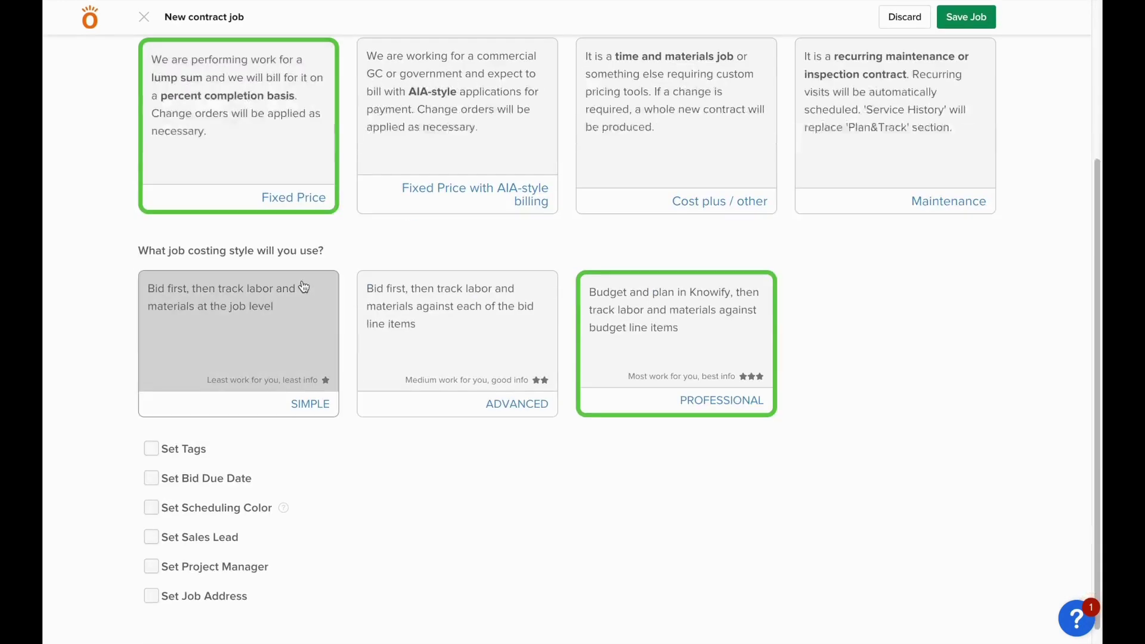
{"action": "left_click", "coordinate": [298, 337]}
{"action": "left_click", "coordinate": [151, 596]}
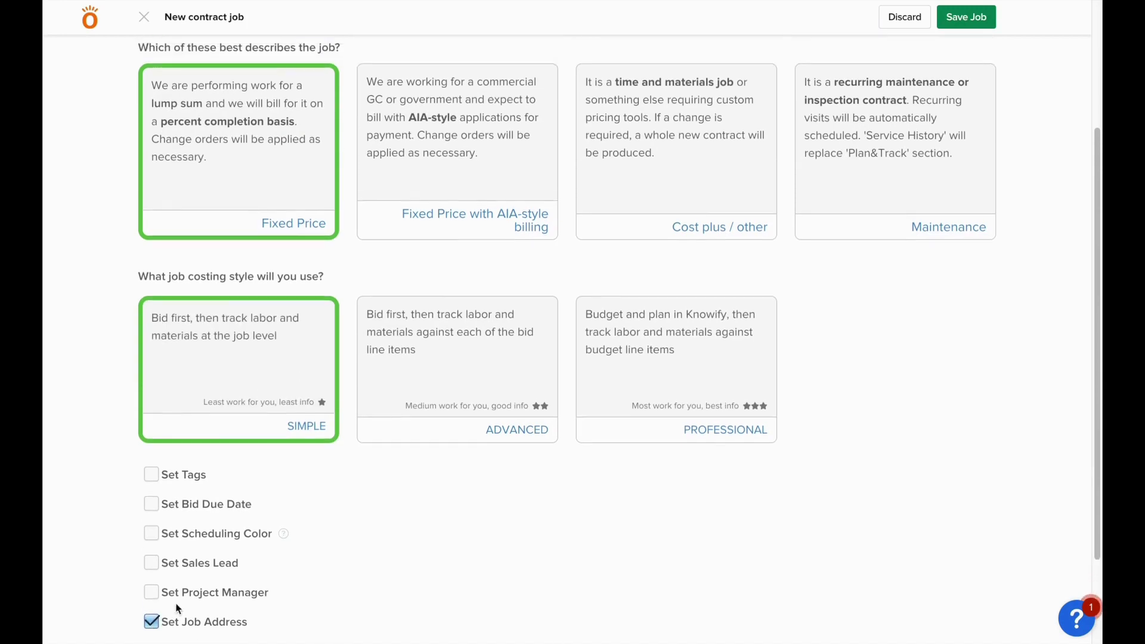
{"action": "scroll", "coordinate": [179, 602], "scroll_direction": "down", "scroll_amount": 2}
{"action": "left_click", "coordinate": [206, 551]}
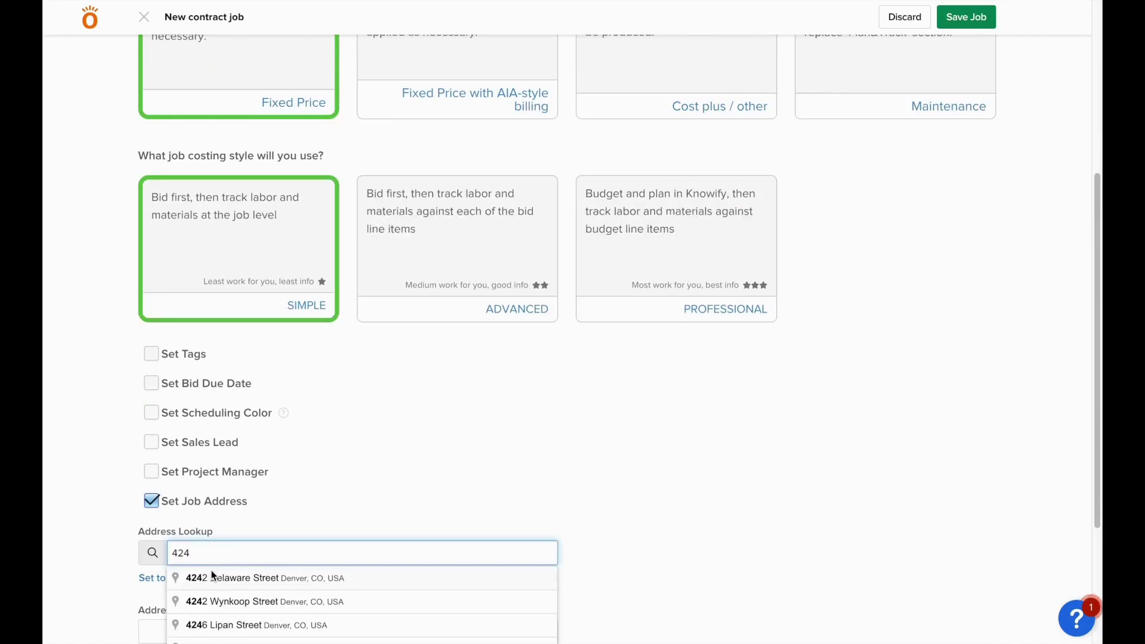
{"action": "left_click", "coordinate": [211, 572]}
{"action": "left_click", "coordinate": [967, 17]}
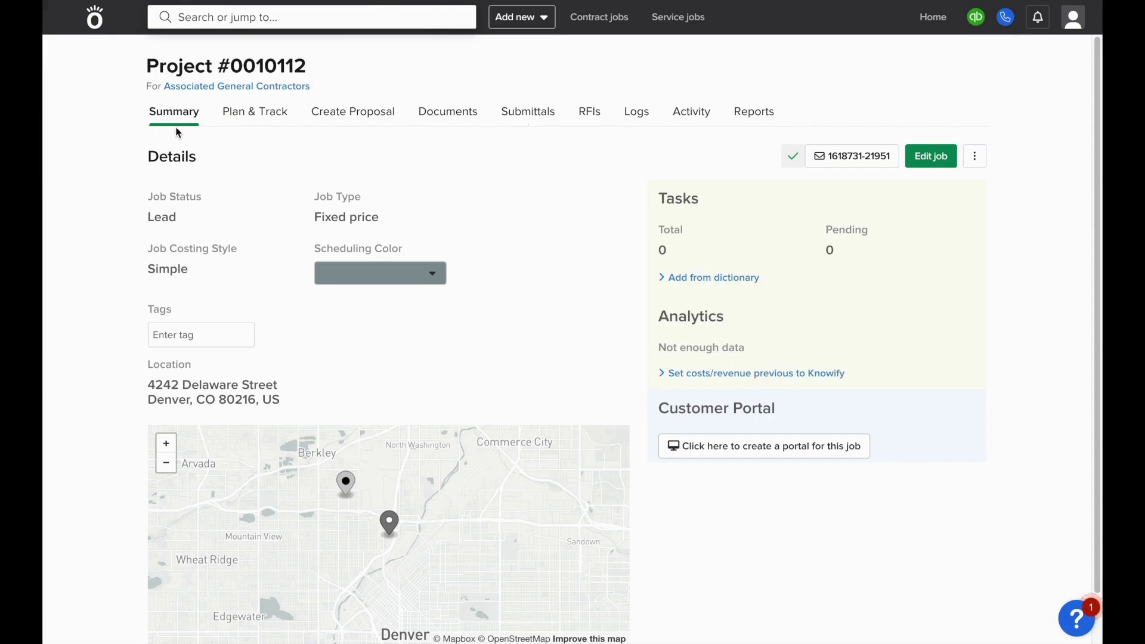
Confirm the job's QuickBooks sync status and open its Plan & Track page
{"action": "left_click", "coordinate": [793, 158]}
{"action": "left_click", "coordinate": [253, 119]}
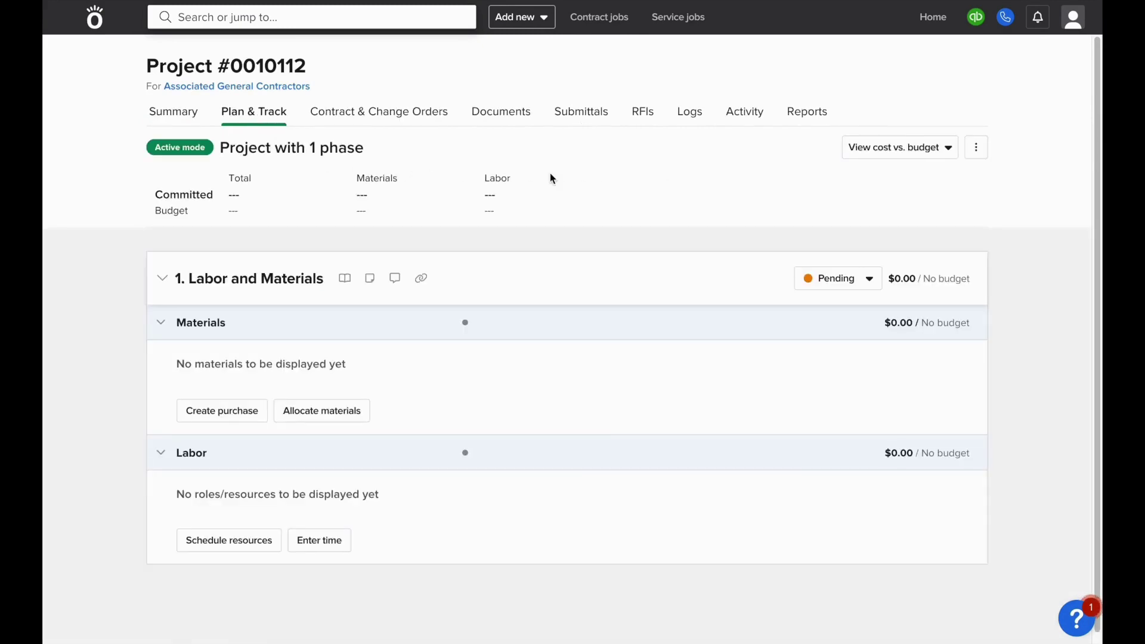
Start an Expense (cash or debit) purchase from Tony's Tractors for the job
{"action": "left_click", "coordinate": [243, 411]}
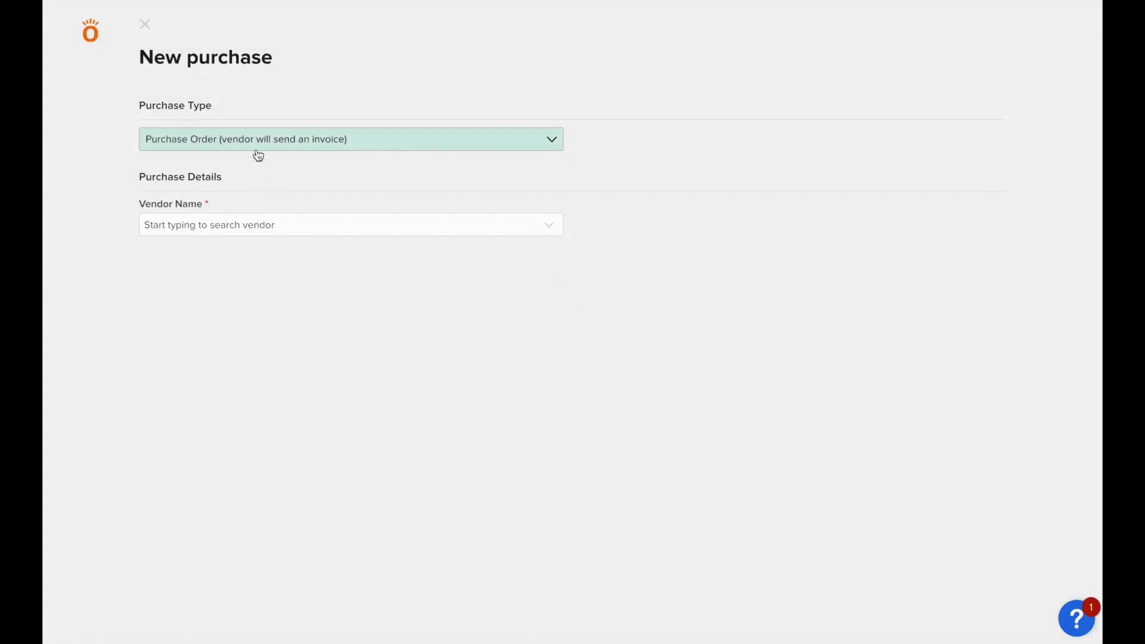
{"action": "left_click", "coordinate": [256, 149]}
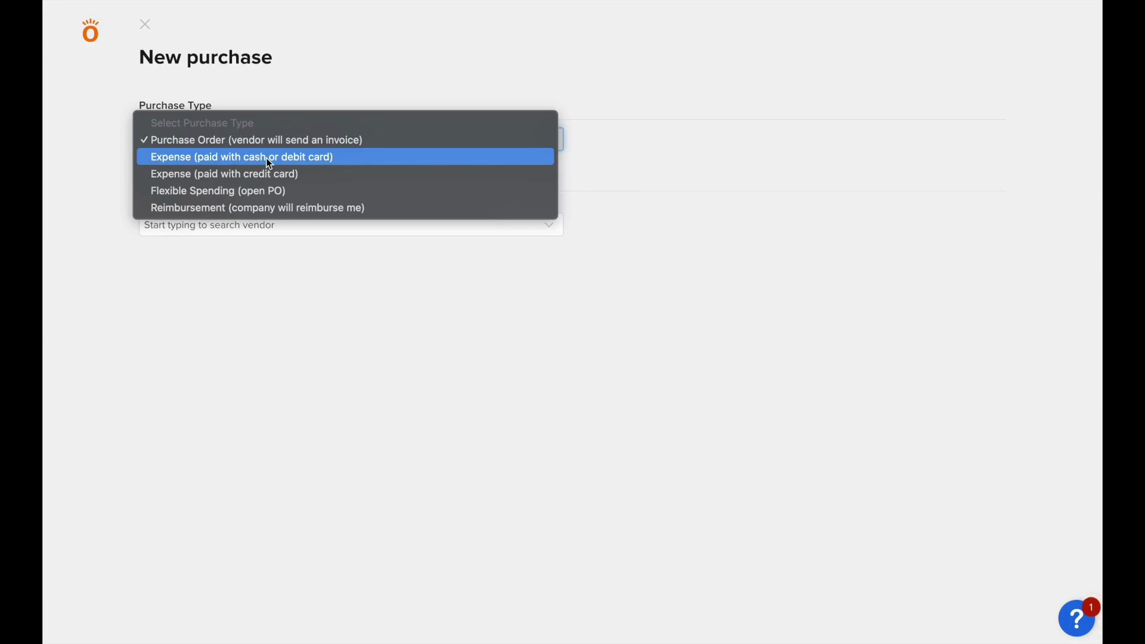
{"action": "left_click", "coordinate": [266, 157]}
{"action": "left_click", "coordinate": [262, 232]}
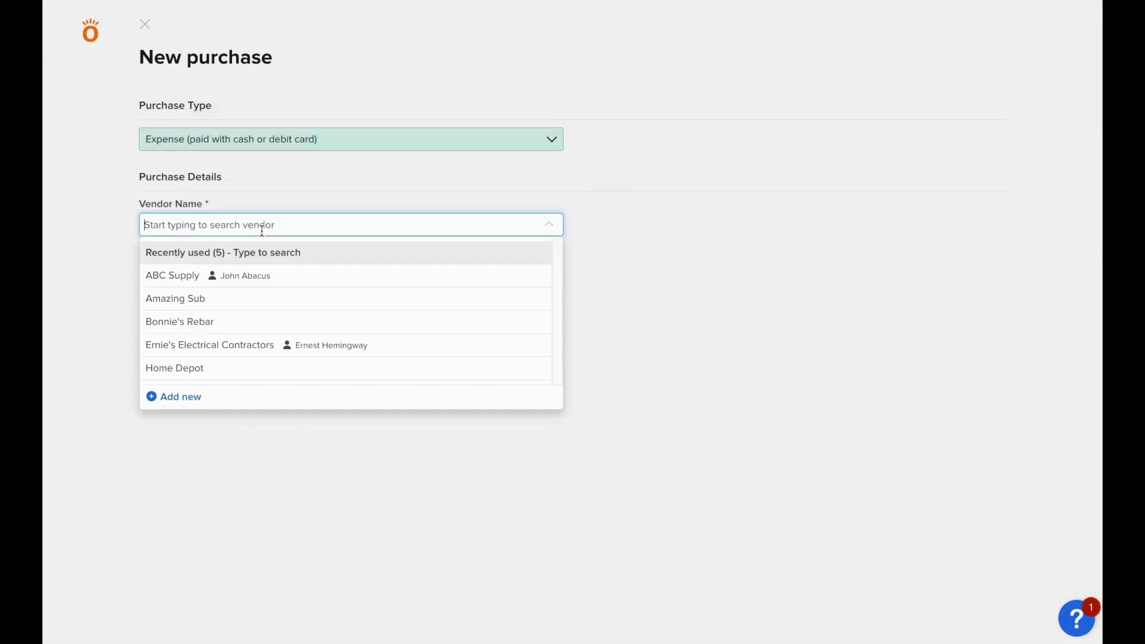
{"action": "type", "text": "tony"}
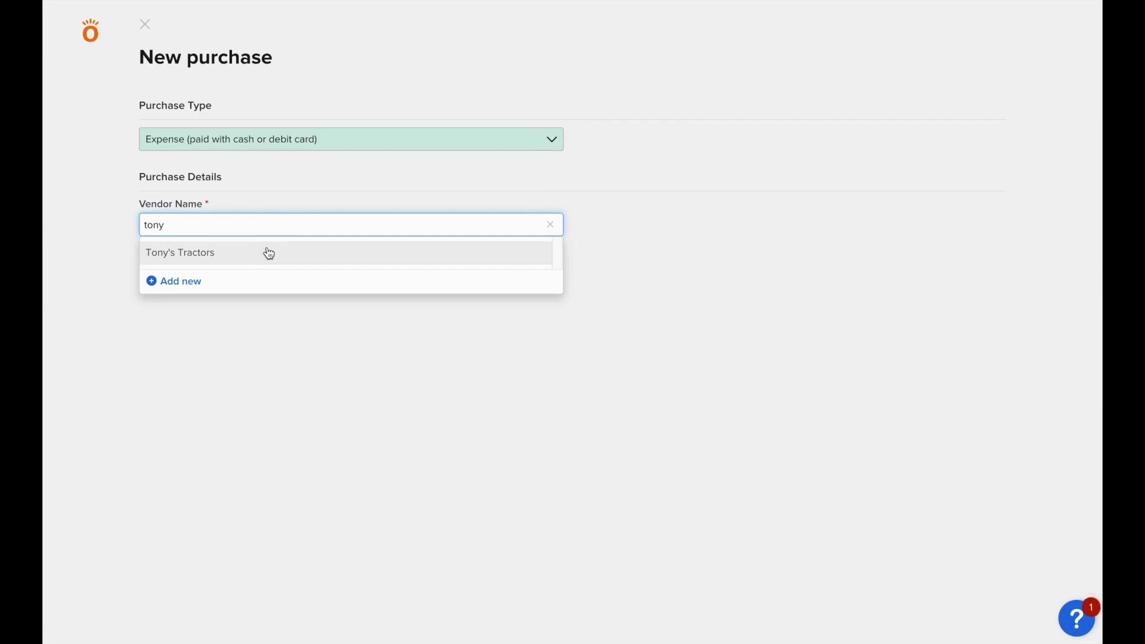
{"action": "left_click", "coordinate": [269, 253]}
Add Misc. Materials at a unit cost of 10 and submit the purchase to QuickBooks
{"action": "left_click", "coordinate": [275, 304]}
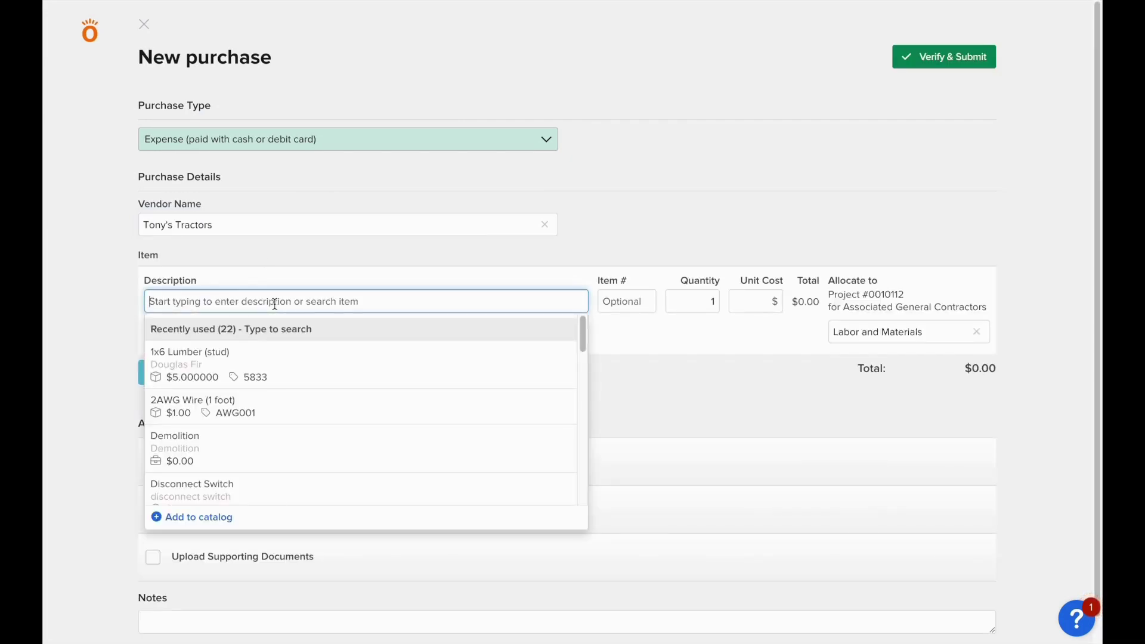
{"action": "type", "text": "Misc. Mat"}
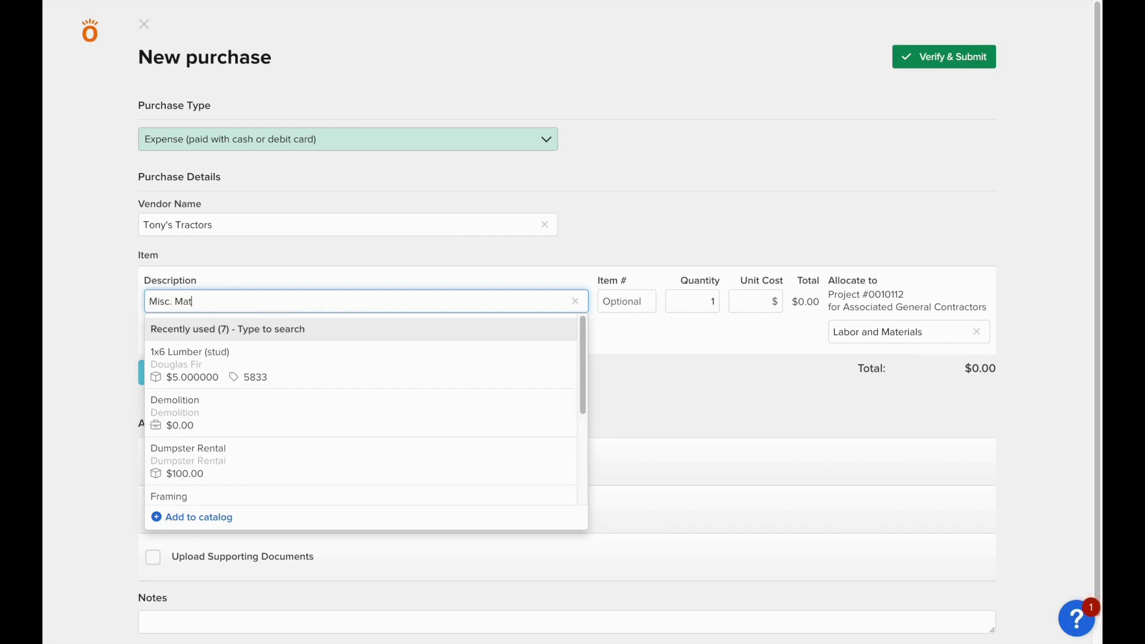
{"action": "type", "text": "erials"}
{"action": "key", "text": "Tab"}
{"action": "key", "text": "Tab"}
{"action": "key", "text": "Tab"}
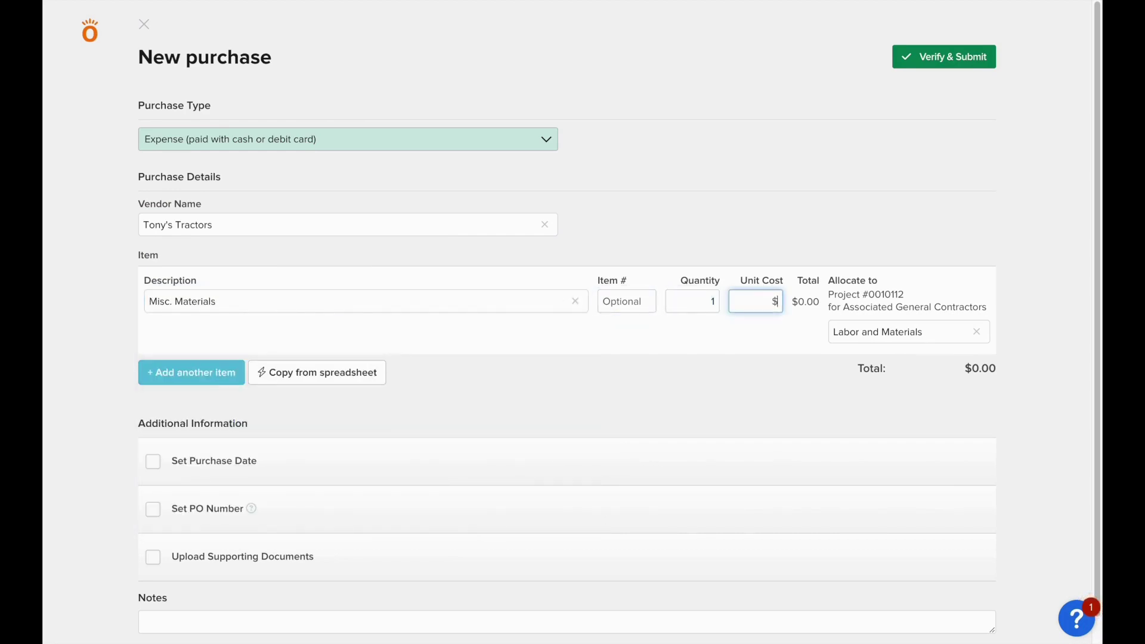
{"action": "type", "text": "10"}
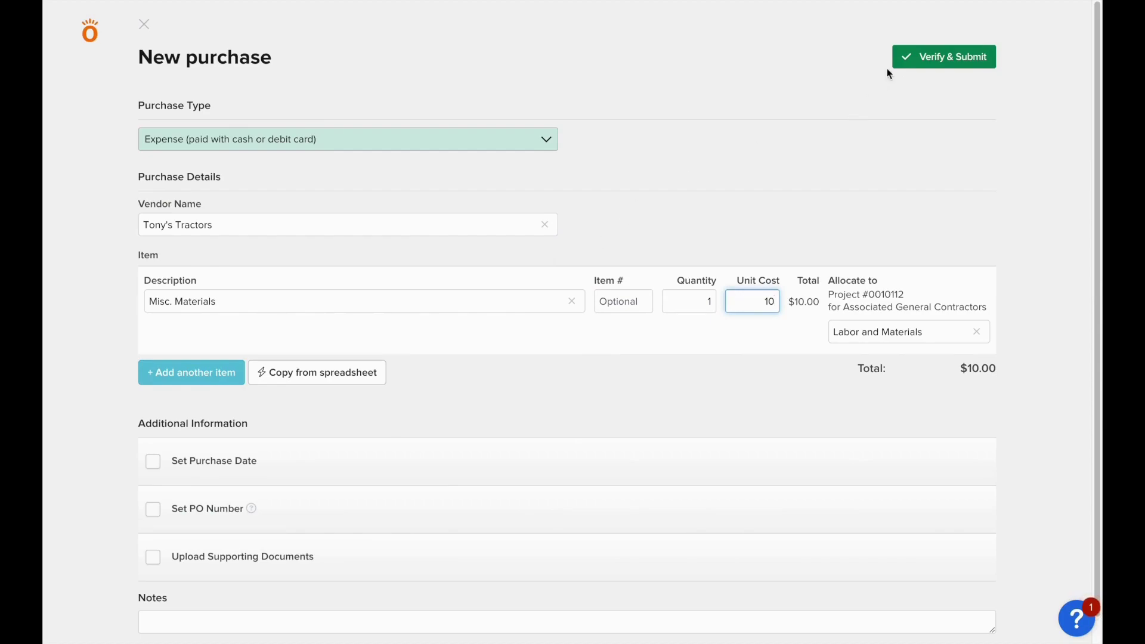
{"action": "left_click", "coordinate": [896, 62]}
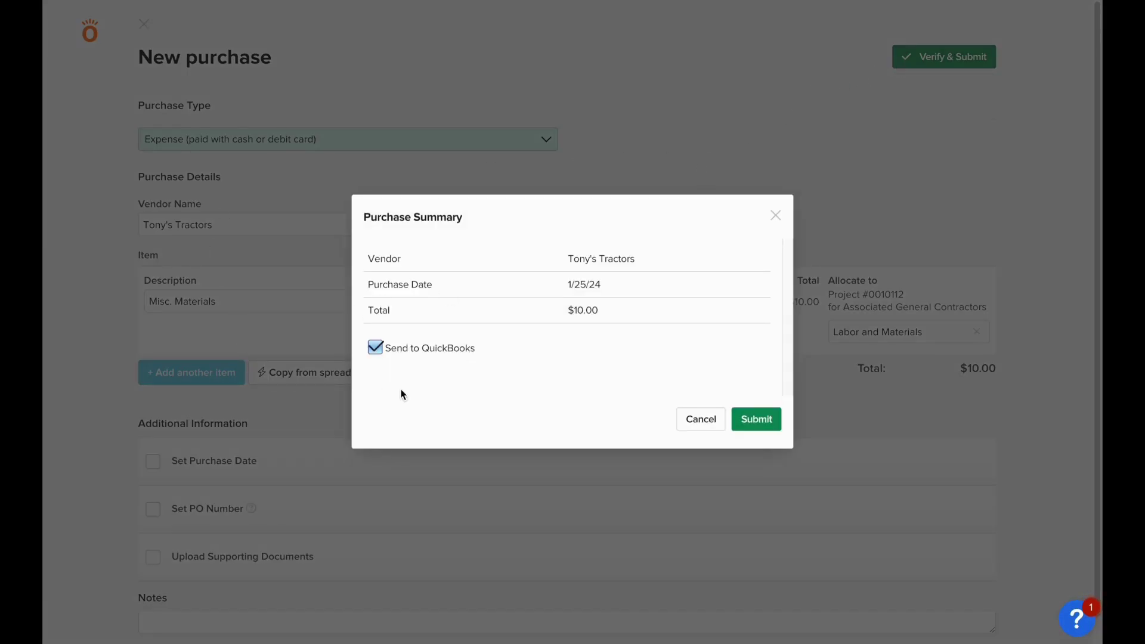
{"action": "left_click", "coordinate": [757, 419]}
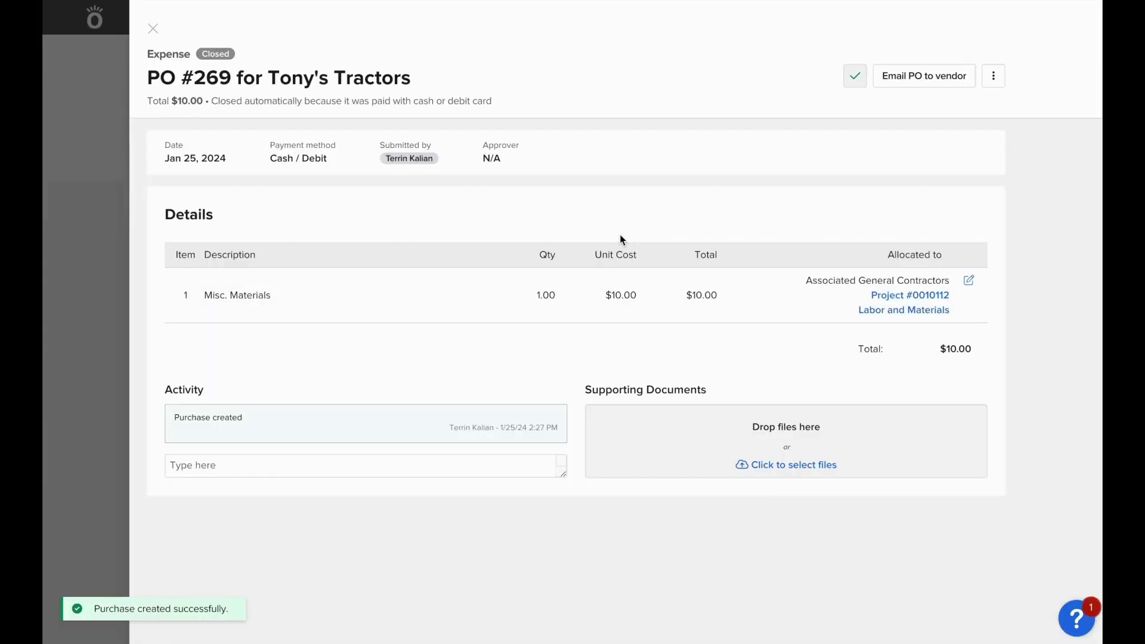
Check PO #269's QuickBooks sync status and close it to return to Plan & Track
{"action": "left_click", "coordinate": [855, 78]}
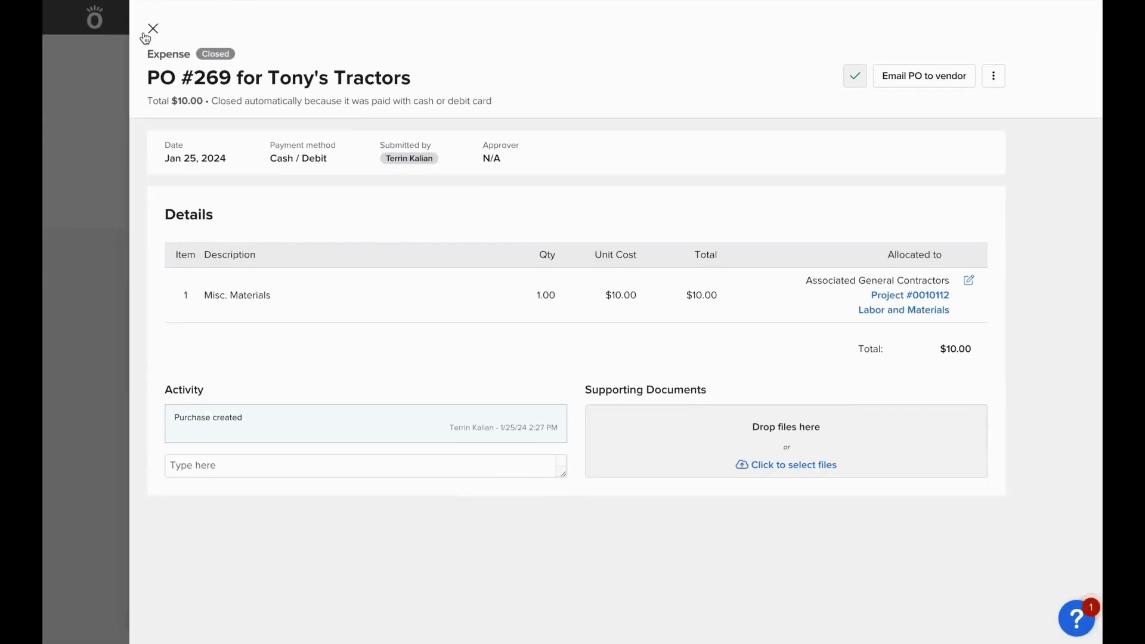
{"action": "left_click", "coordinate": [146, 36]}
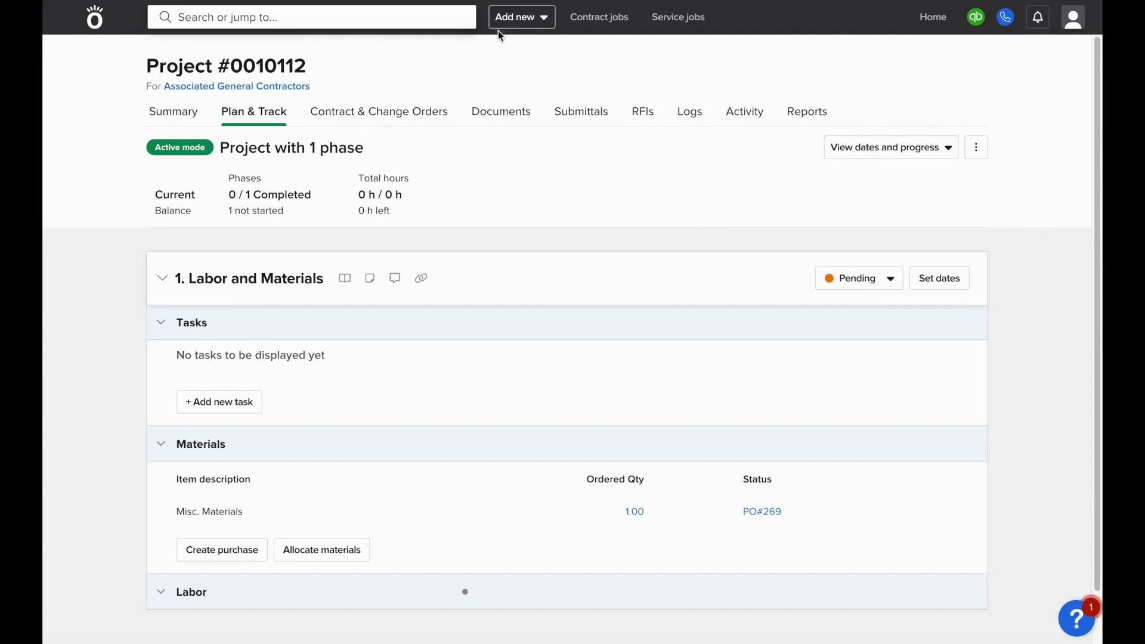
Start a bill from Tony's Tractors, invoice 523, dated 01/25/24 and due 01/31/24
{"action": "left_click", "coordinate": [512, 17]}
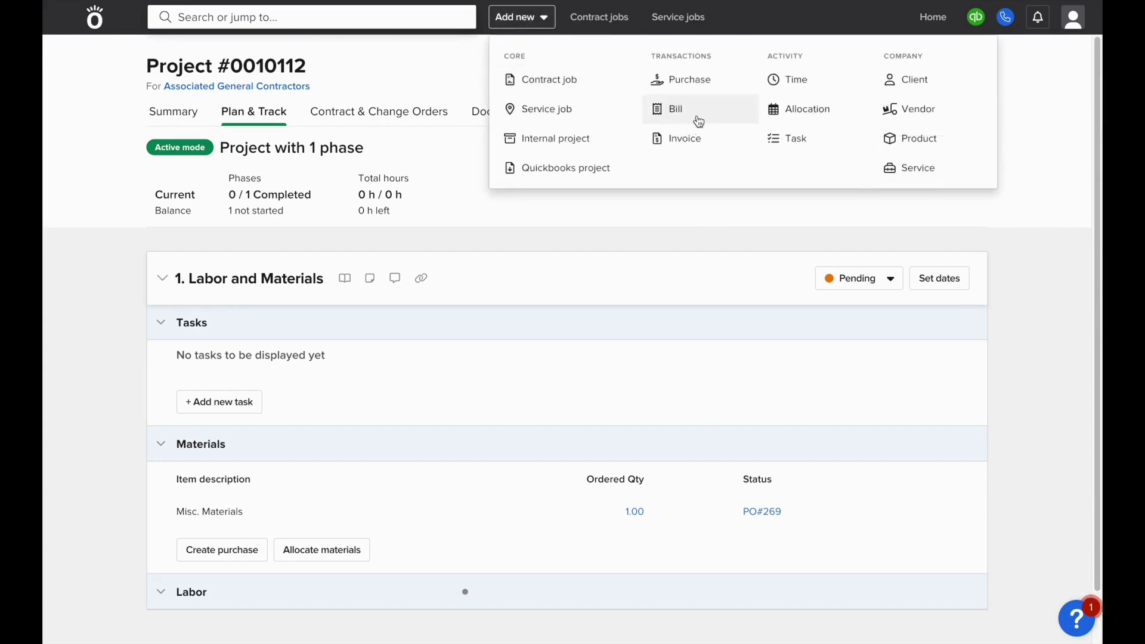
{"action": "left_click", "coordinate": [695, 117]}
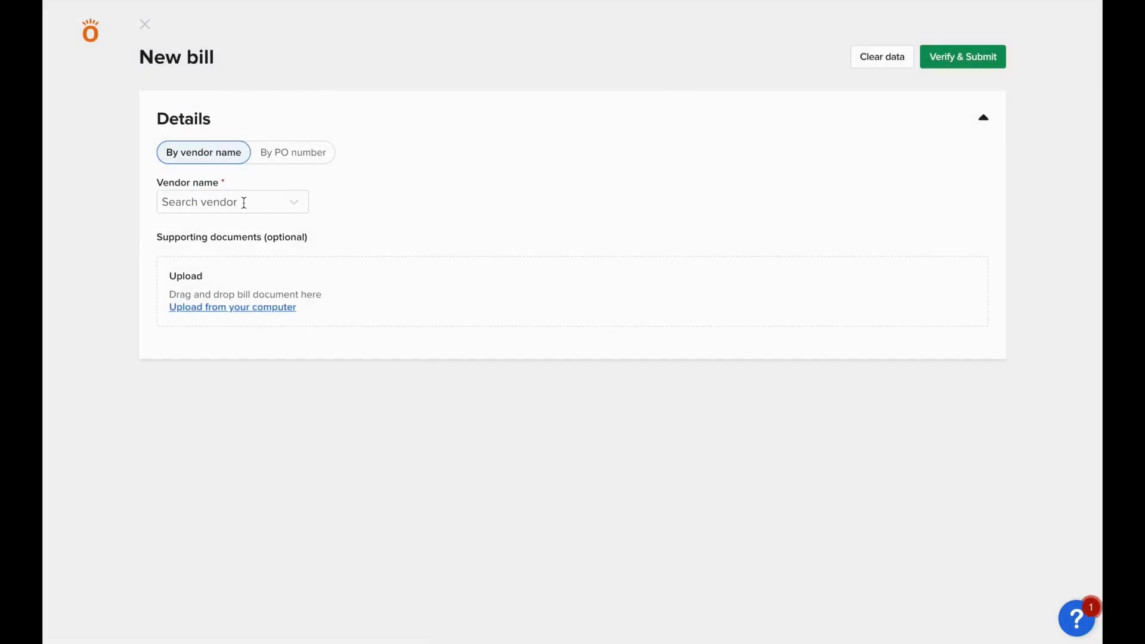
{"action": "left_click", "coordinate": [244, 202]}
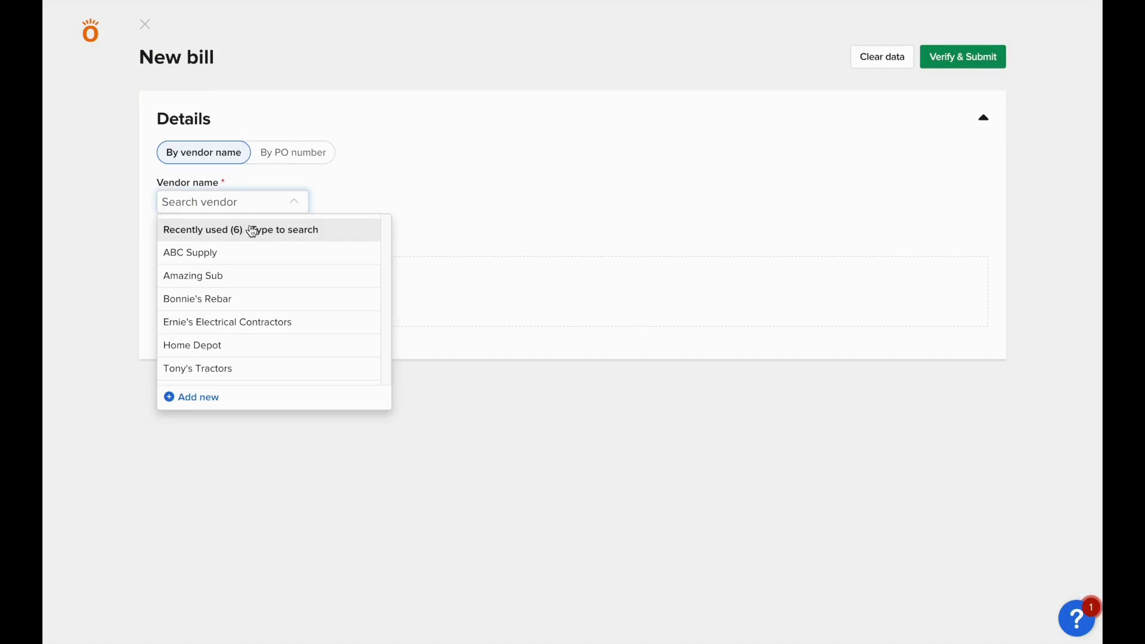
{"action": "type", "text": "tony"}
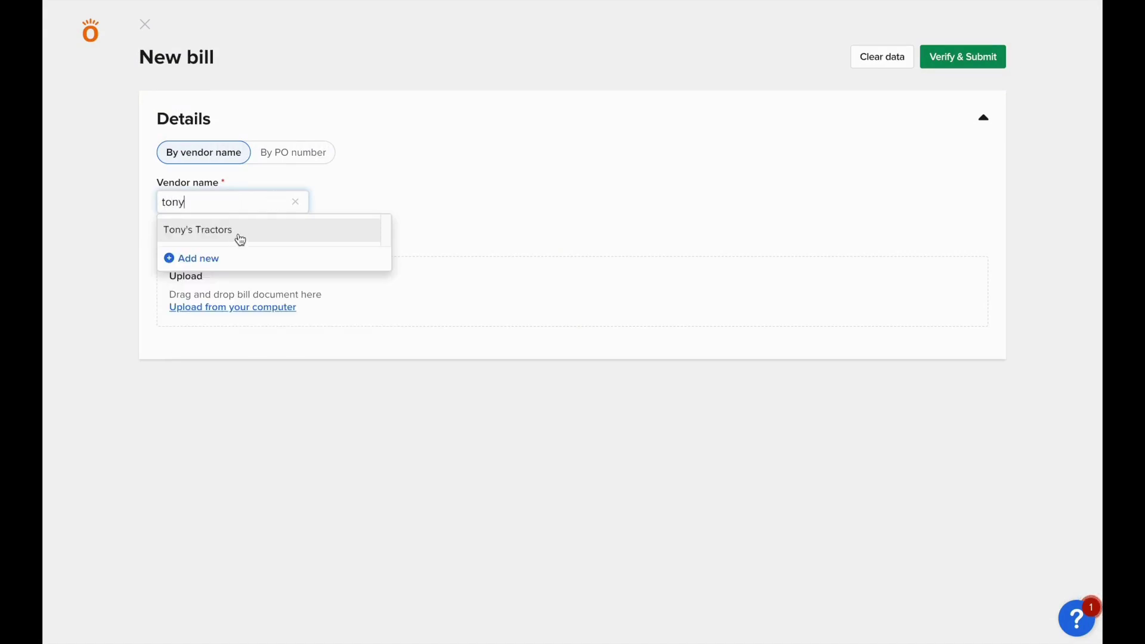
{"action": "left_click", "coordinate": [238, 238]}
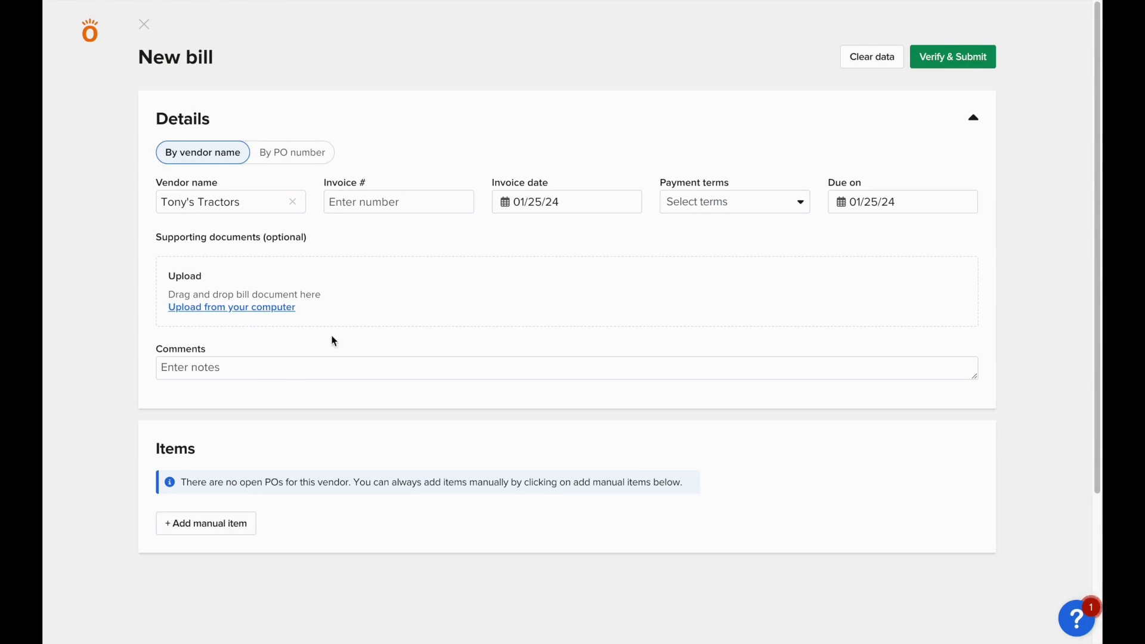
{"action": "left_click", "coordinate": [389, 207]}
{"action": "type", "text": "523"}
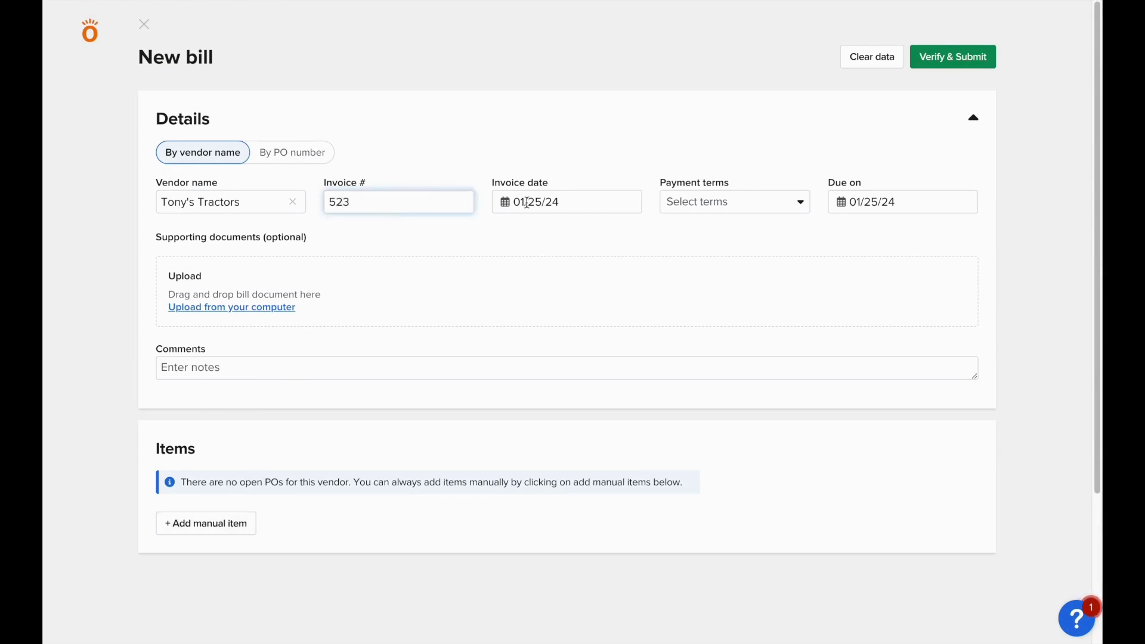
{"action": "left_click", "coordinate": [545, 203]}
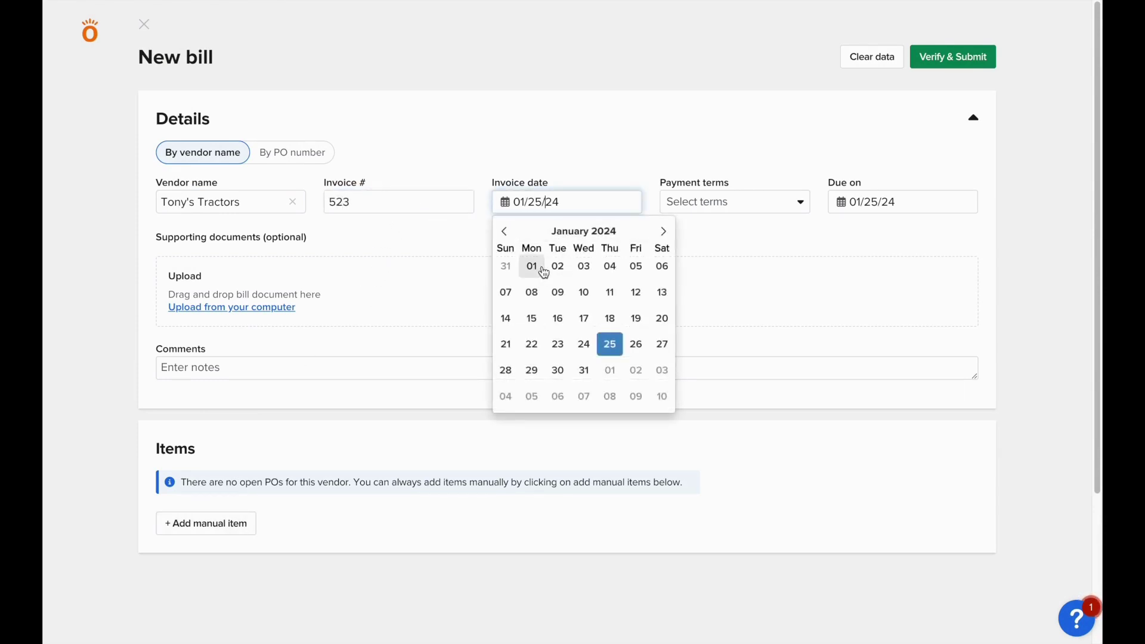
{"action": "left_click", "coordinate": [609, 344]}
{"action": "left_click", "coordinate": [894, 203]}
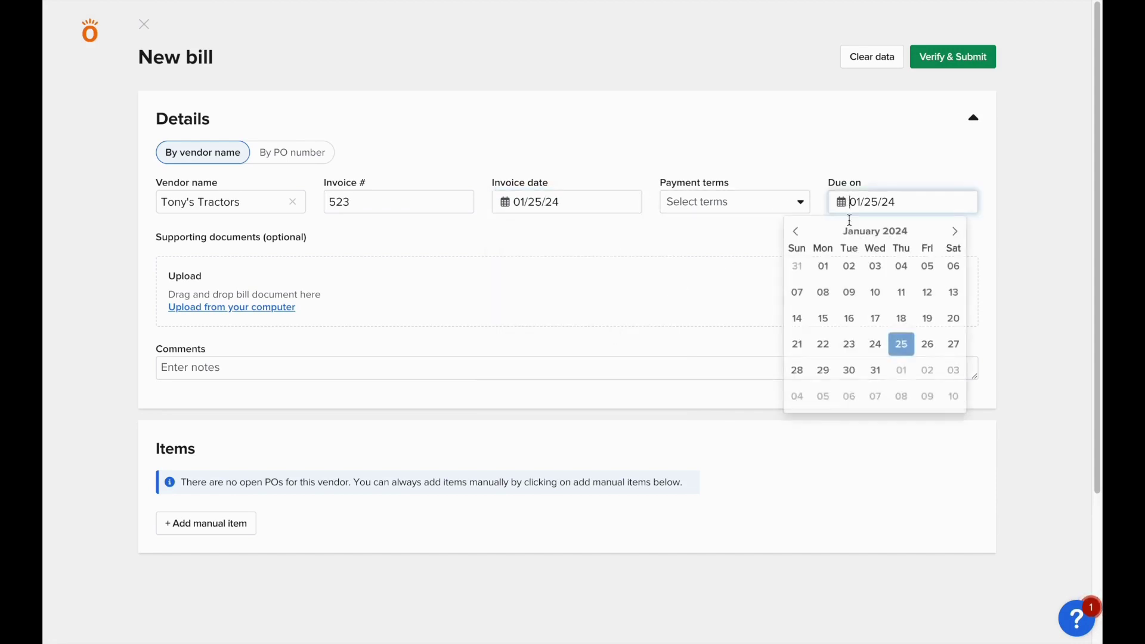
{"action": "left_click", "coordinate": [874, 368]}
Add a manual line of 500 2AWG Wire for Project #0010112 and review the bill summary
{"action": "left_click", "coordinate": [225, 523]}
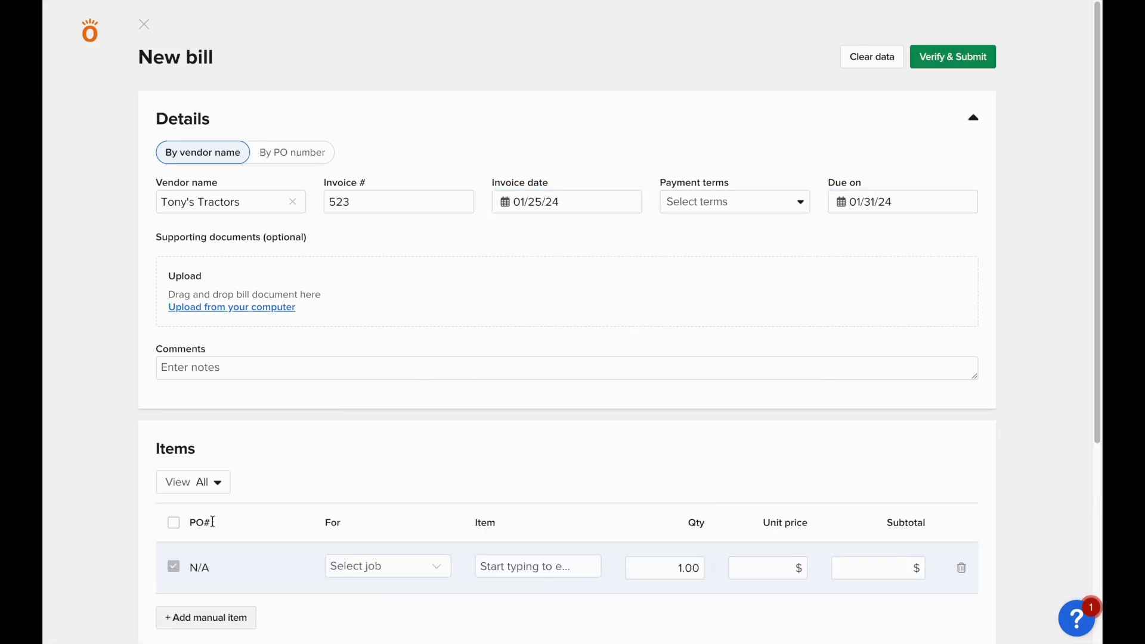
{"action": "scroll", "coordinate": [384, 471], "scroll_direction": "down", "scroll_amount": 2}
{"action": "left_click", "coordinate": [380, 478]}
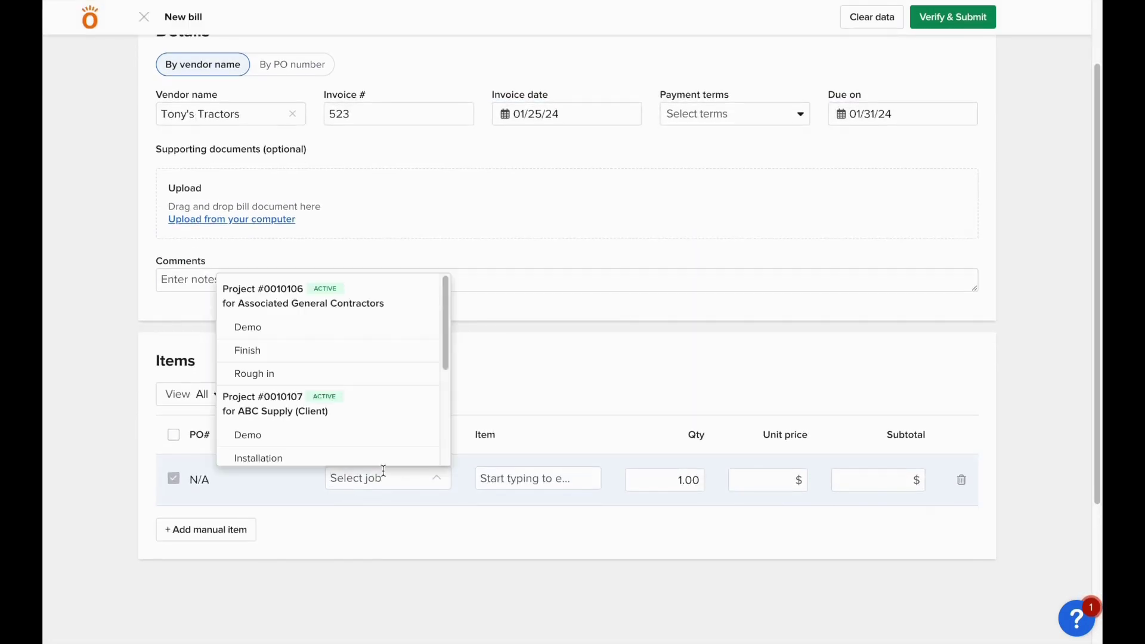
{"action": "type", "text": "112"}
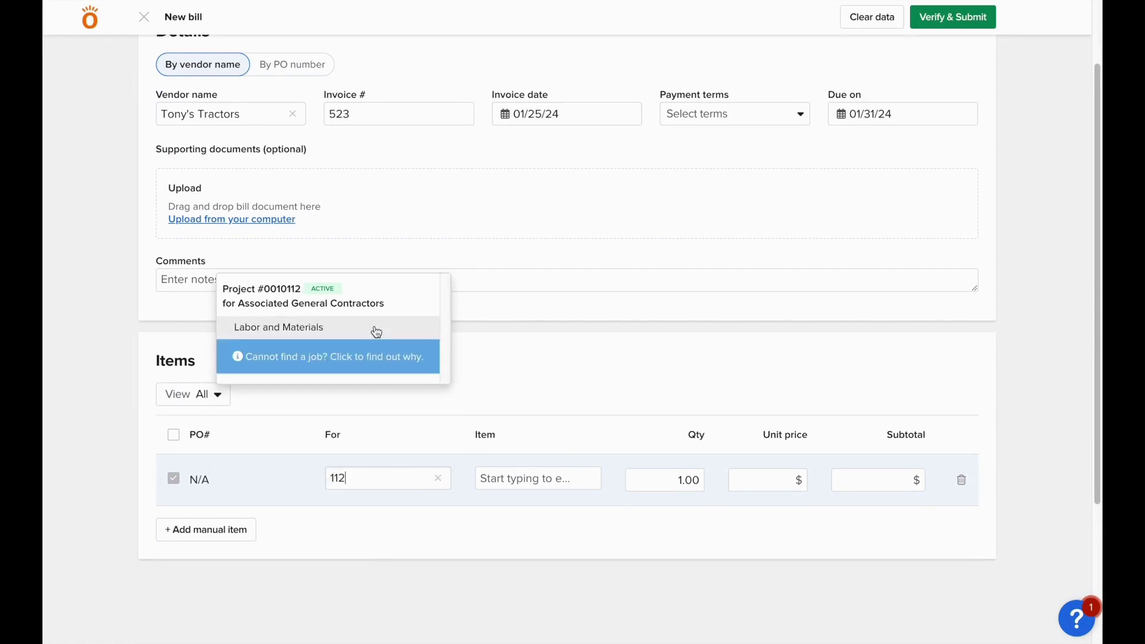
{"action": "left_click", "coordinate": [376, 332]}
{"action": "left_click", "coordinate": [517, 490]}
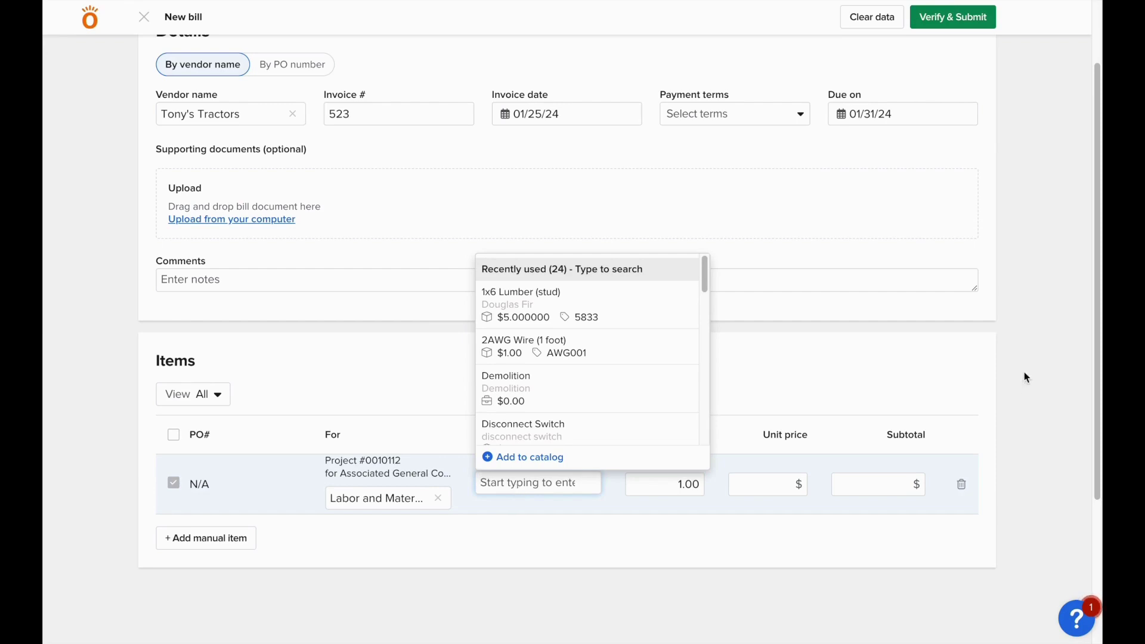
{"action": "left_click", "coordinate": [646, 358]}
{"action": "double_click", "coordinate": [689, 485]}
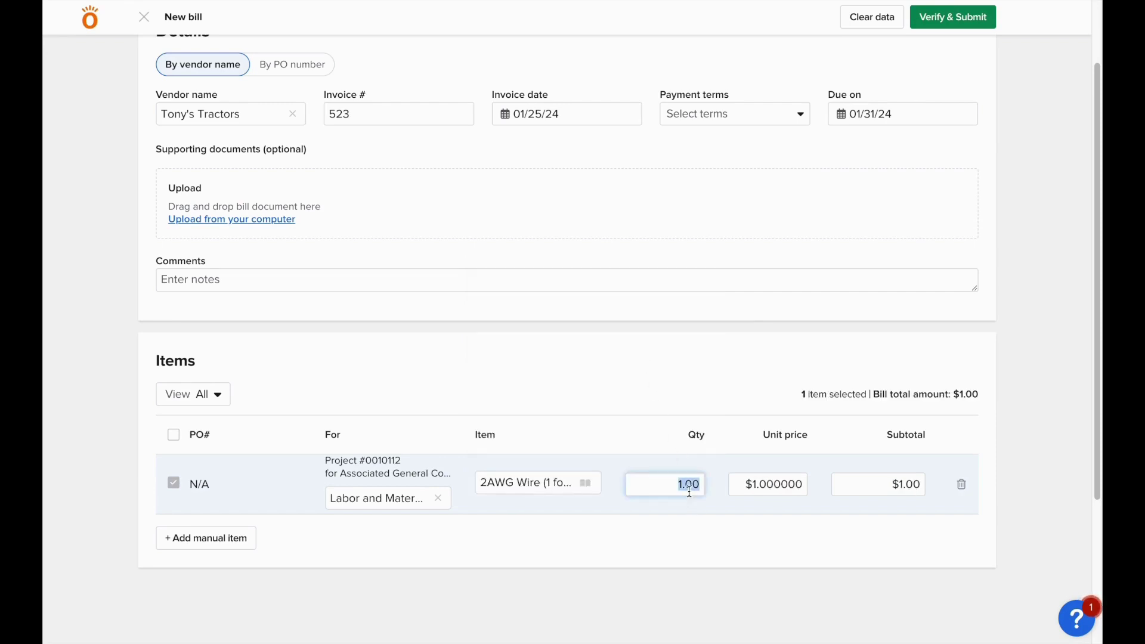
{"action": "type", "text": "500"}
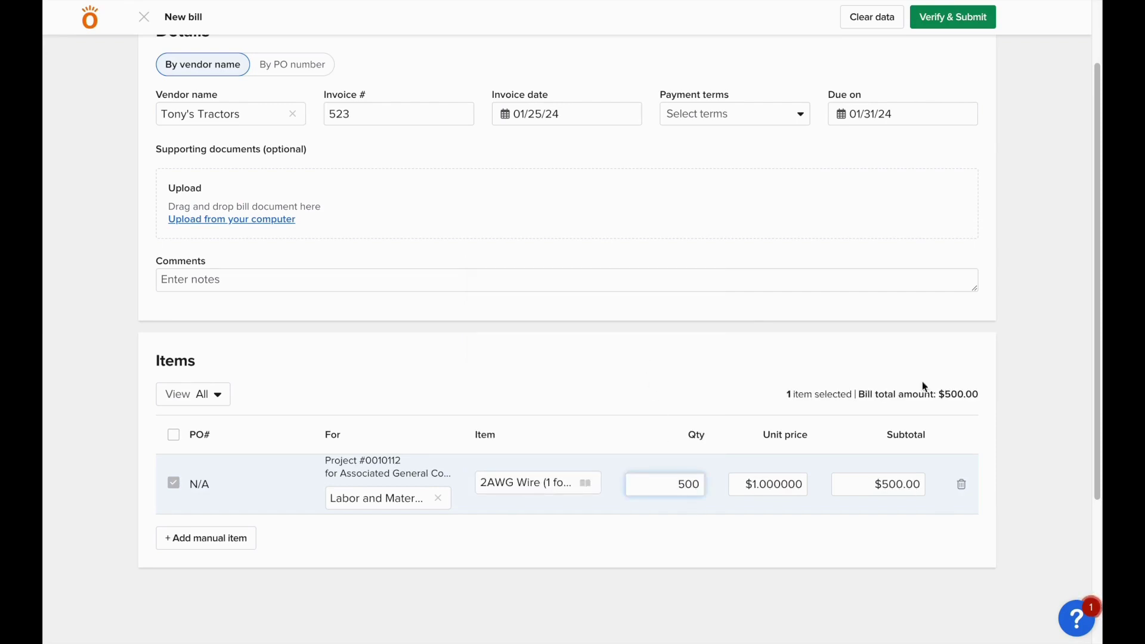
{"action": "scroll", "coordinate": [921, 381], "scroll_direction": "up", "scroll_amount": 3}
{"action": "left_click", "coordinate": [953, 60]}
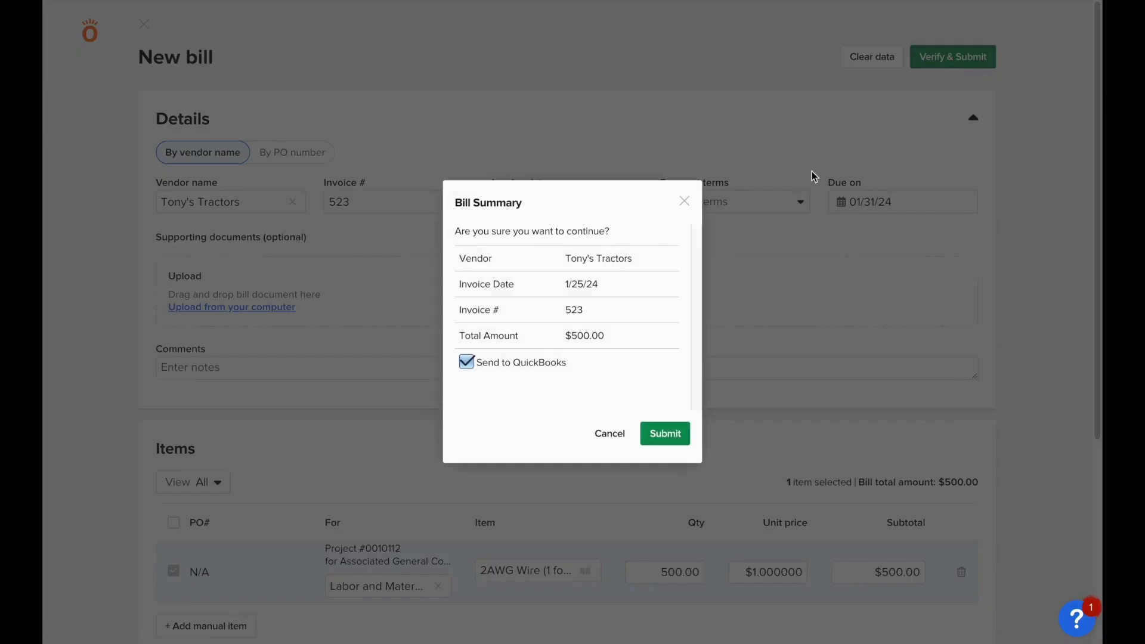
Submit bill 523 to QuickBooks, confirm its sync status, and begin recording a payment
{"action": "left_click", "coordinate": [674, 434]}
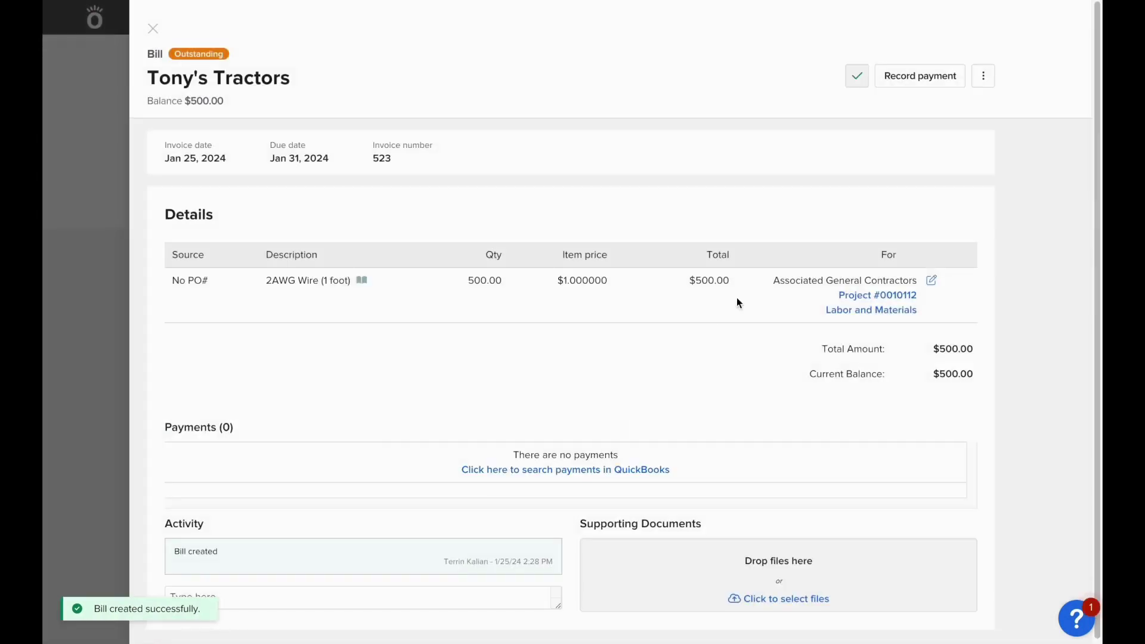
{"action": "left_click", "coordinate": [868, 78]}
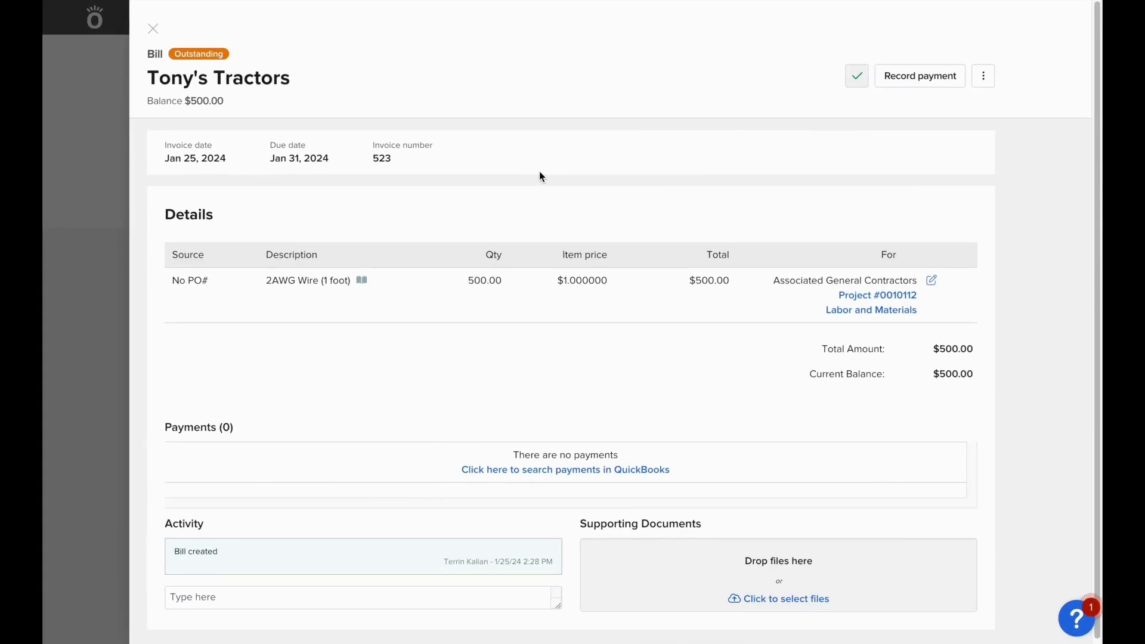
{"action": "left_click", "coordinate": [921, 84]}
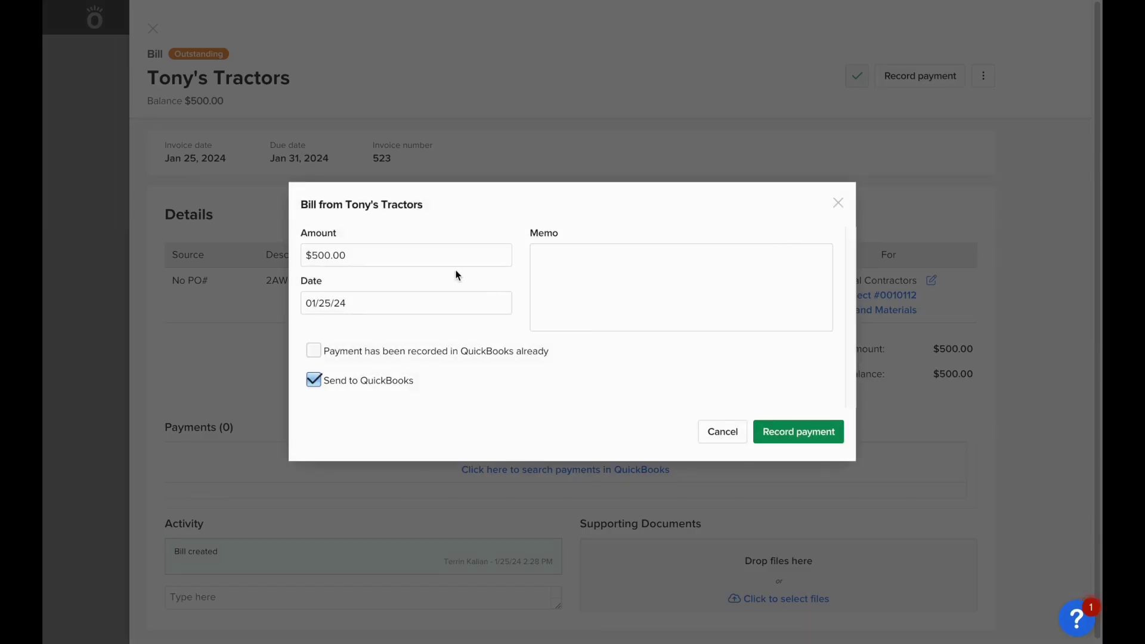
Record a $250 payment on bill 523, then open that synced payment in QuickBooks
{"action": "double_click", "coordinate": [457, 263]}
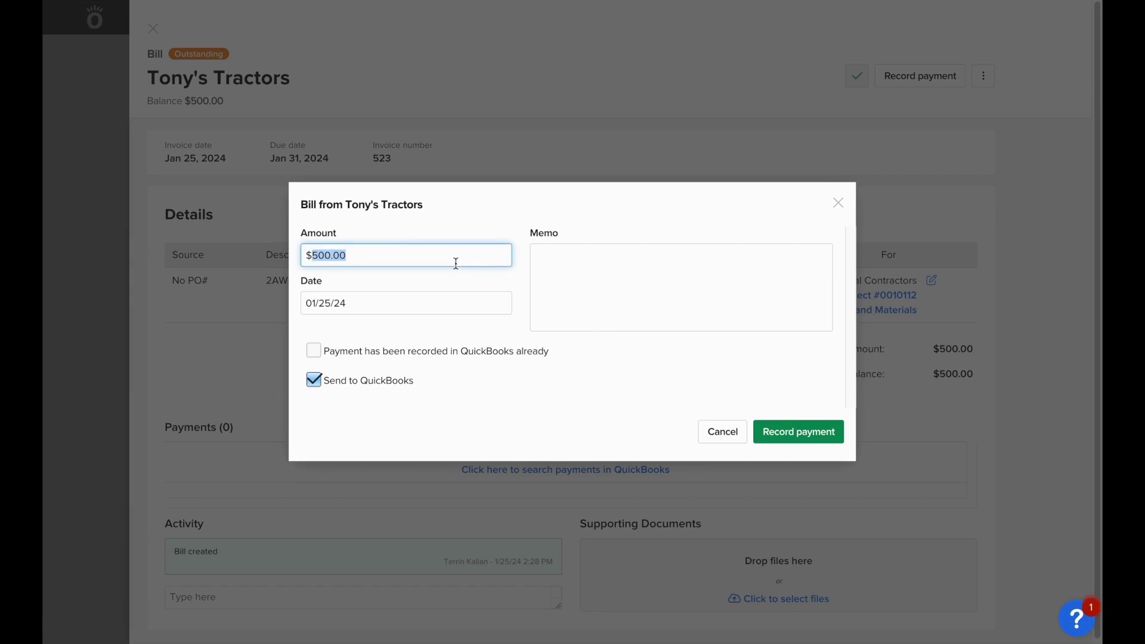
{"action": "type", "text": "250"}
{"action": "left_click", "coordinate": [610, 394]}
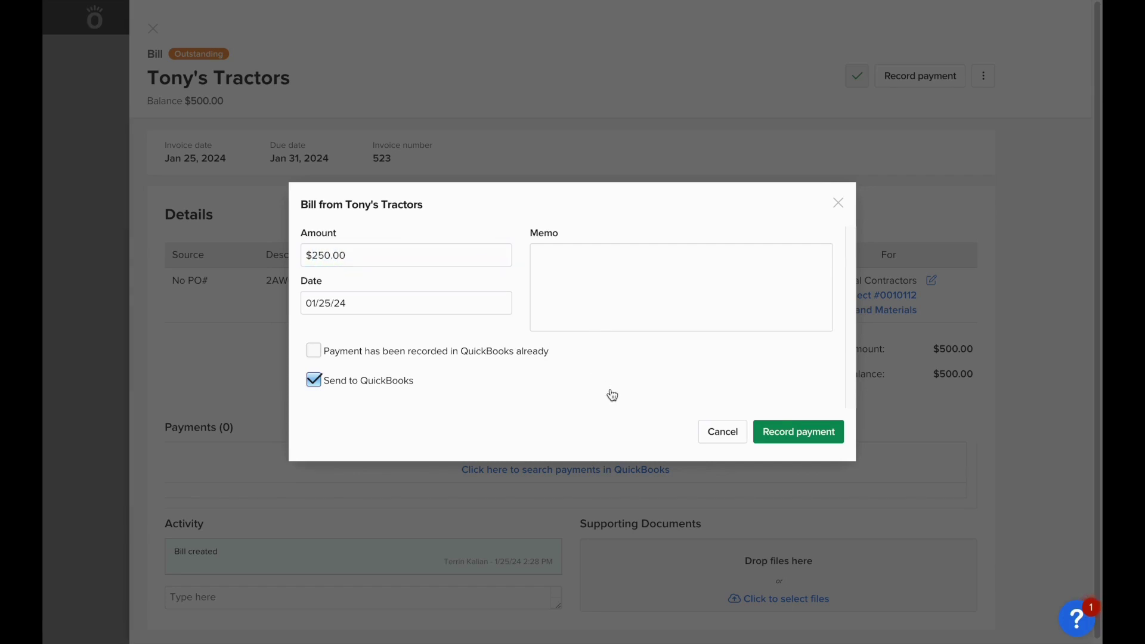
{"action": "left_click", "coordinate": [787, 439]}
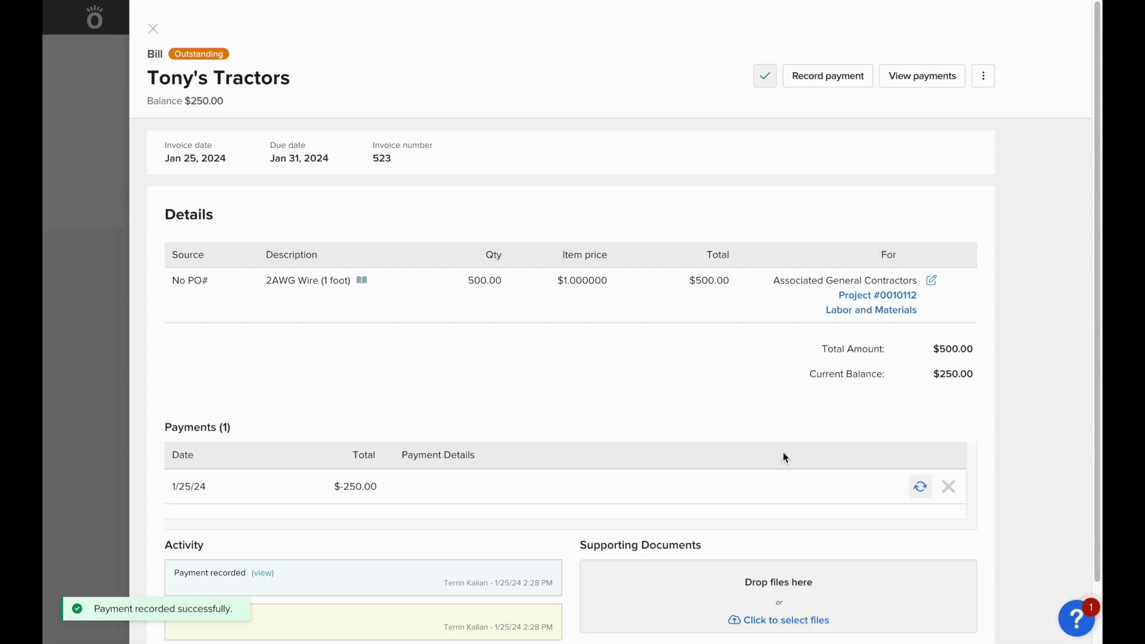
{"action": "left_click", "coordinate": [920, 485]}
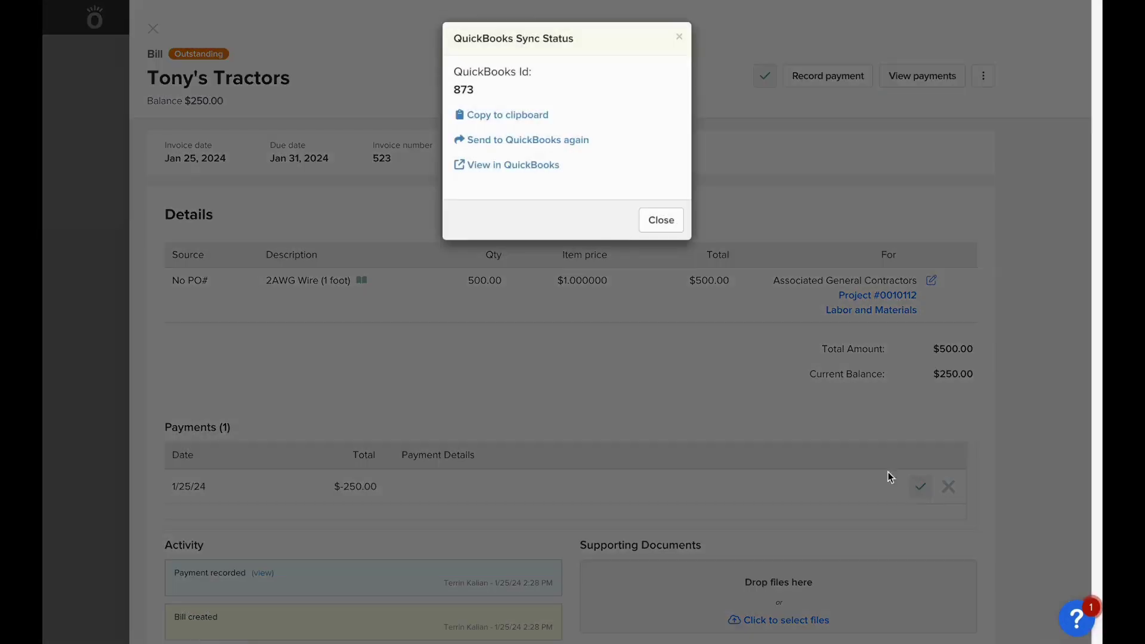
{"action": "left_click", "coordinate": [540, 166]}
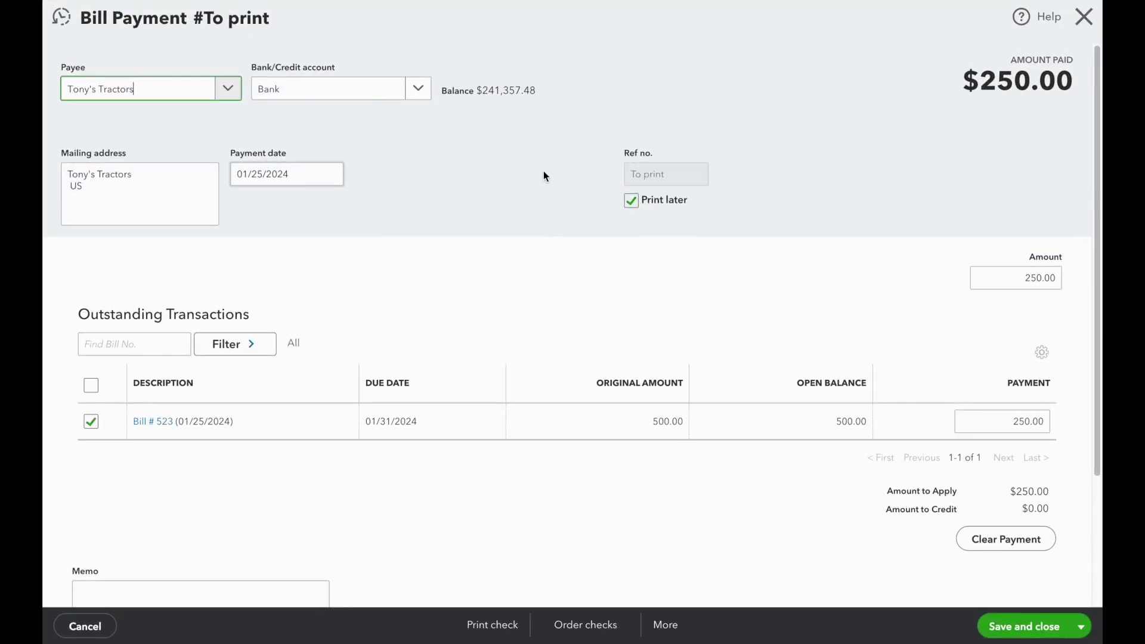
Open bill #523 in QuickBooks, mark it paid, and save the $250 bill payment
{"action": "left_click", "coordinate": [166, 423]}
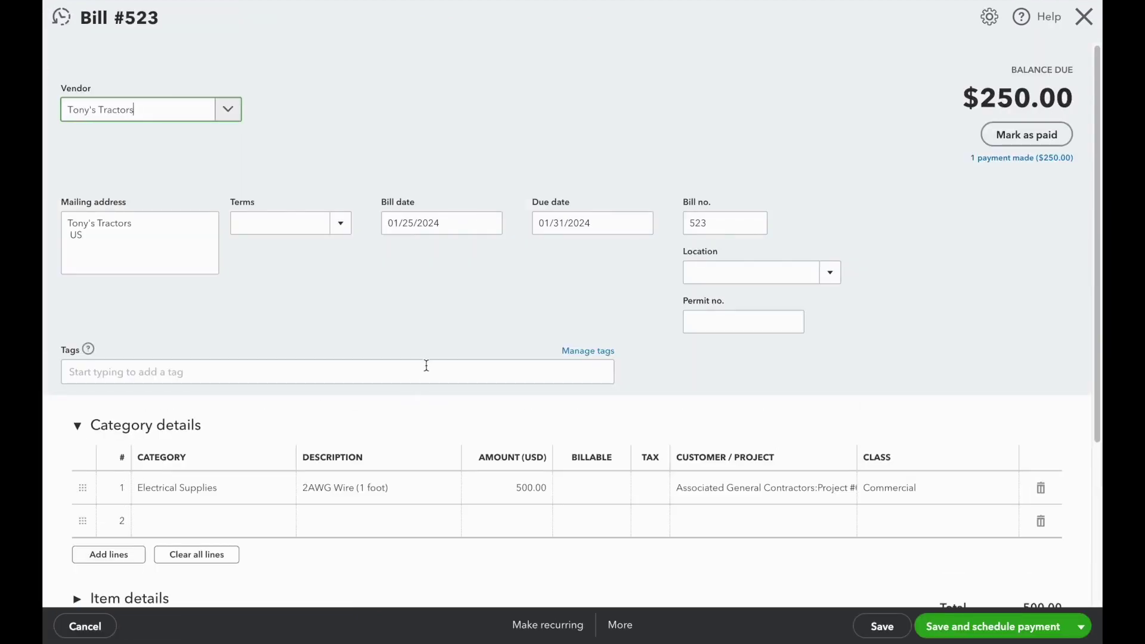
{"action": "left_click", "coordinate": [1023, 140]}
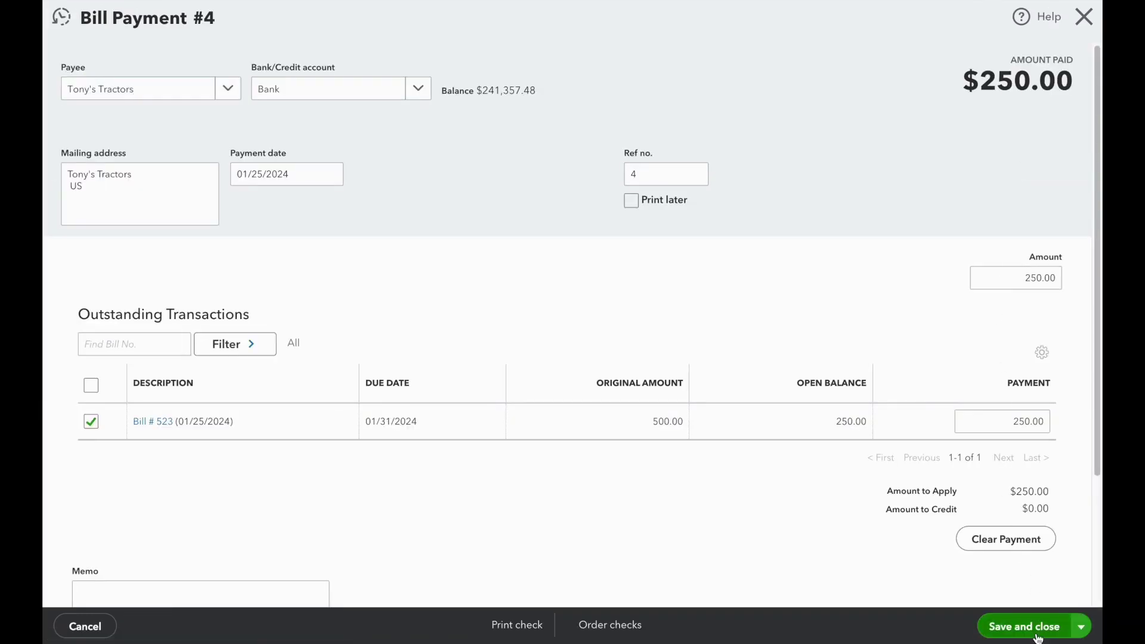
{"action": "left_click", "coordinate": [1038, 633]}
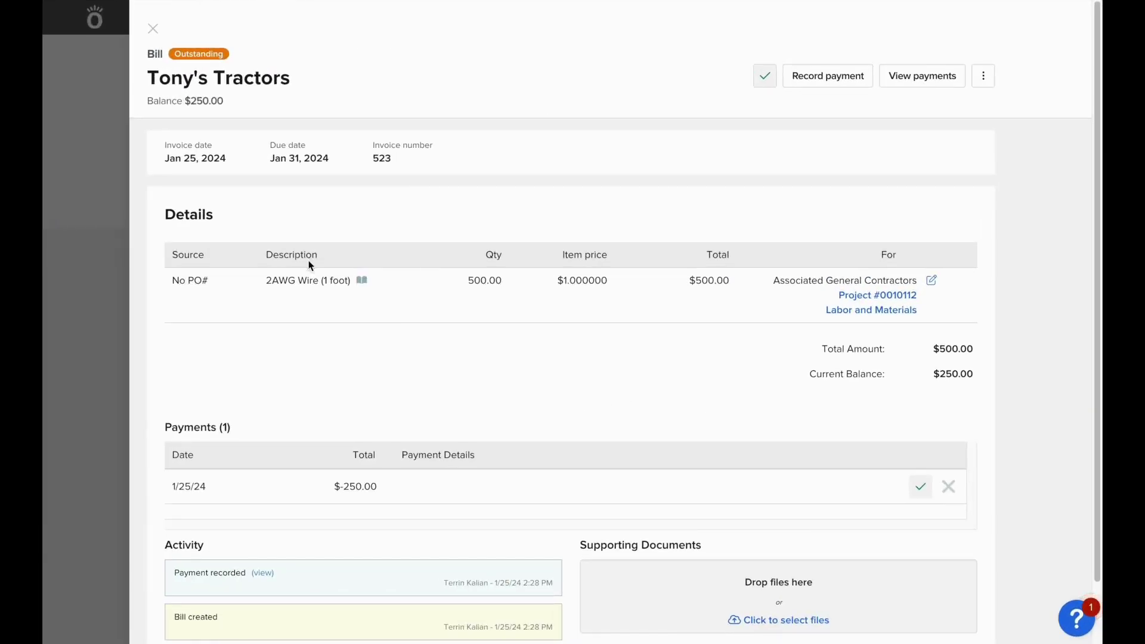
Return to the project and run a QuickBooks sync
{"action": "left_click", "coordinate": [153, 29]}
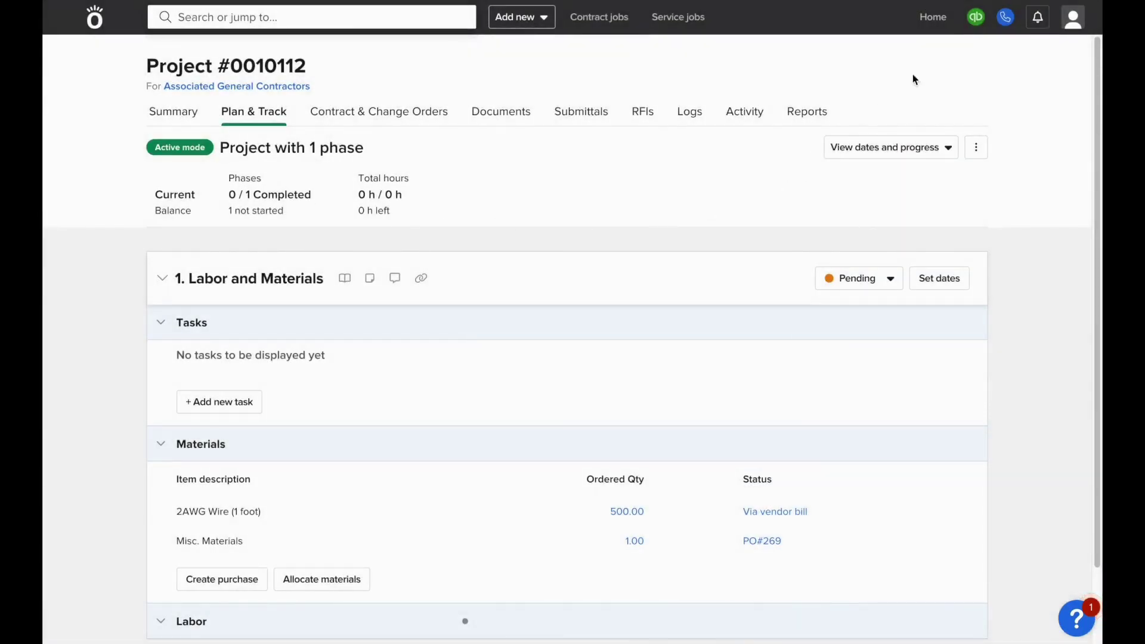
{"action": "mouse_move", "coordinate": [975, 18]}
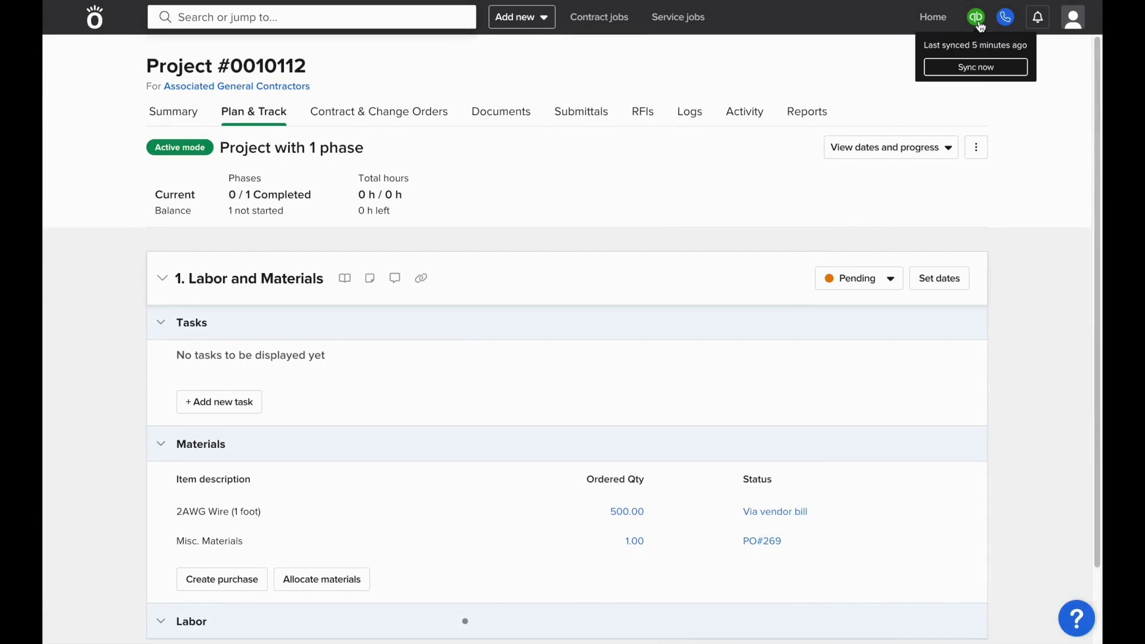
{"action": "left_click", "coordinate": [975, 68]}
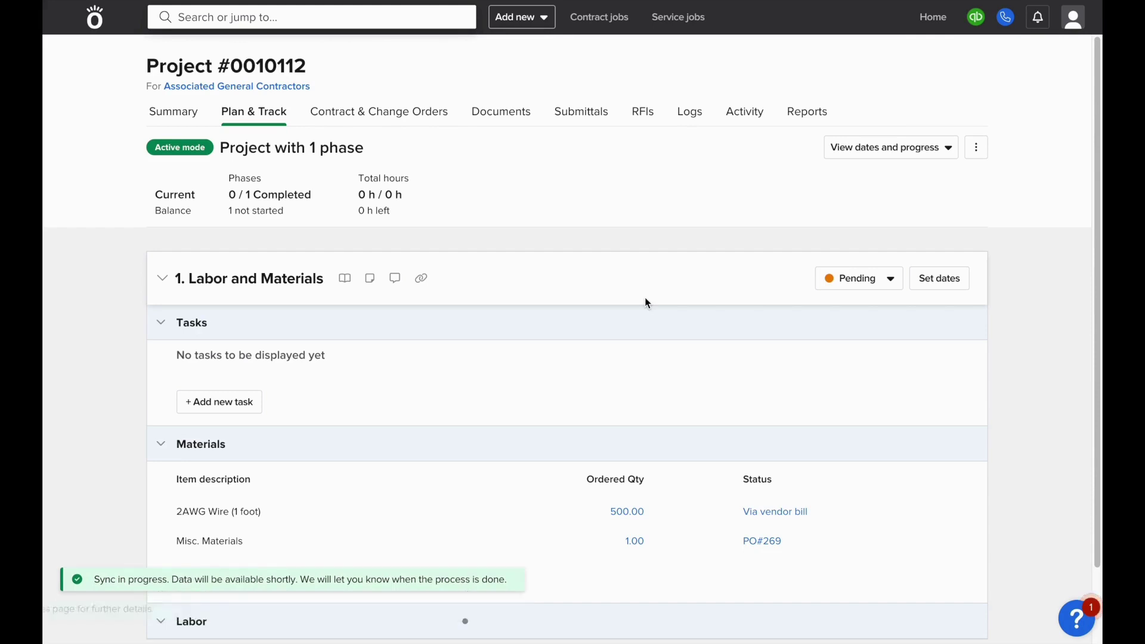
Check the Tony's Tractors bill shows both payments synced, then close it
{"action": "left_click", "coordinate": [774, 513]}
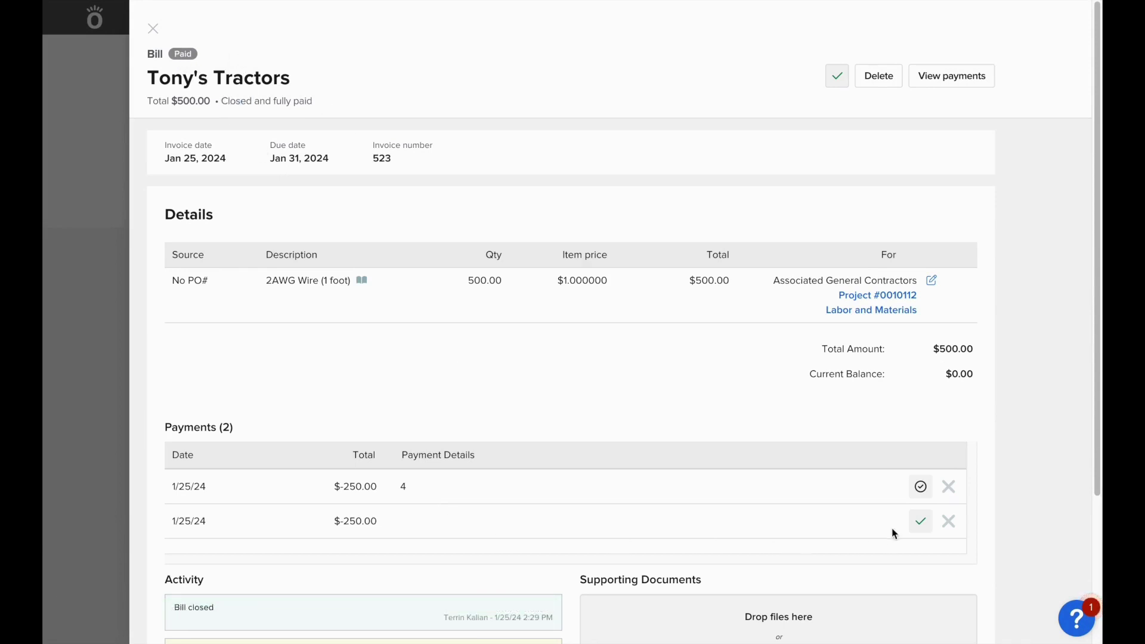
{"action": "mouse_move", "coordinate": [921, 523]}
{"action": "left_click", "coordinate": [152, 29]}
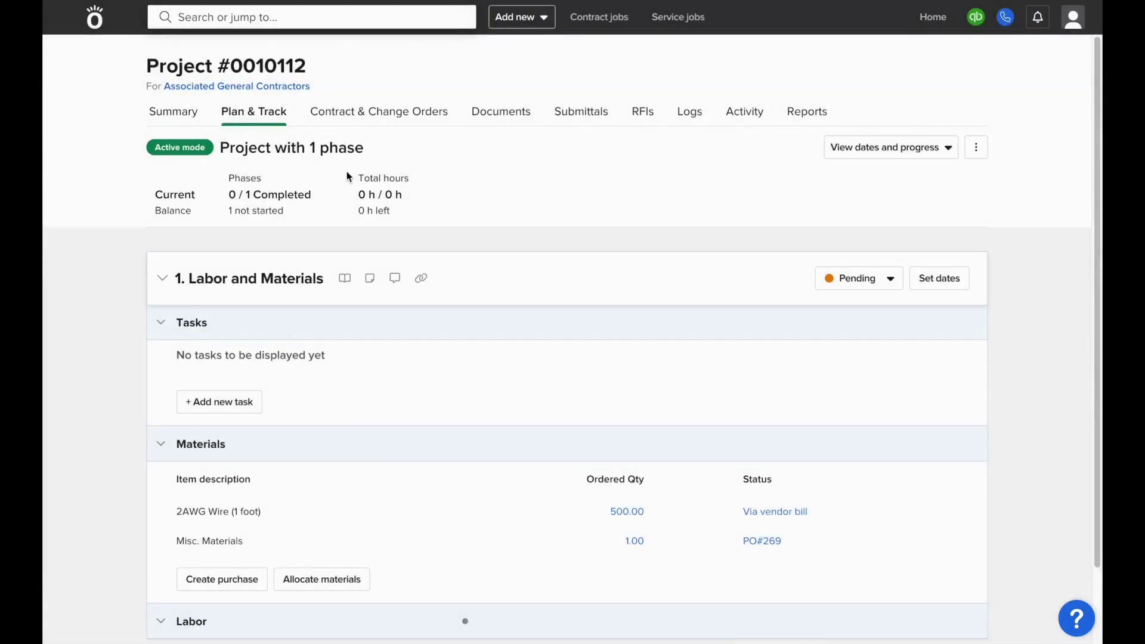
Create invoice 1251 billing Construction Services at 25% complete ($2,500) and review it
{"action": "left_click", "coordinate": [394, 121]}
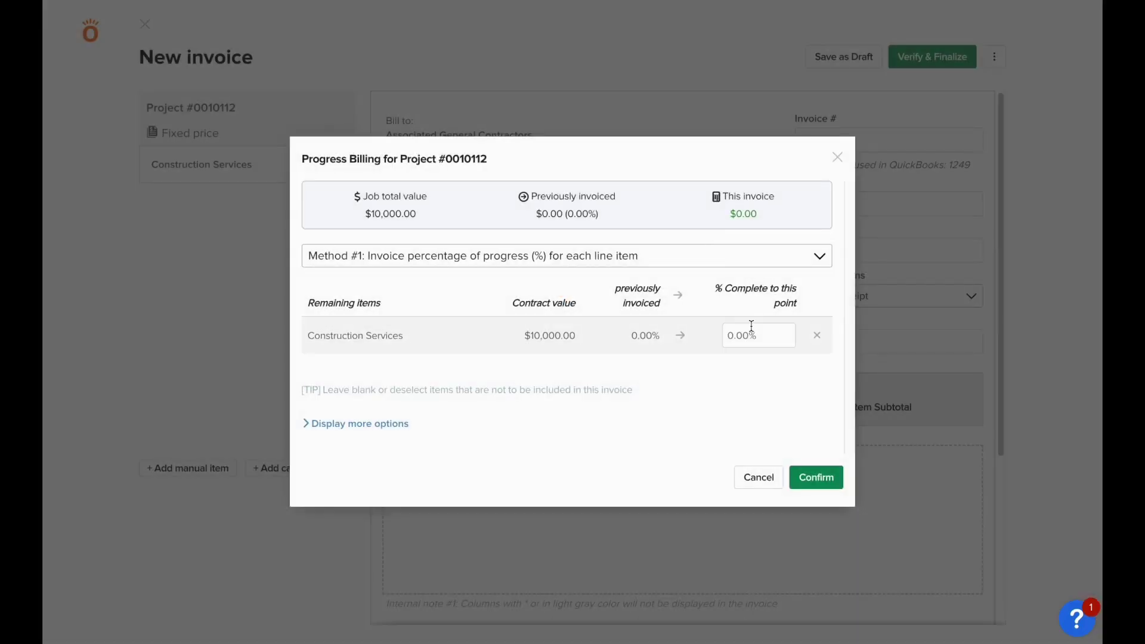
{"action": "left_click", "coordinate": [750, 327]}
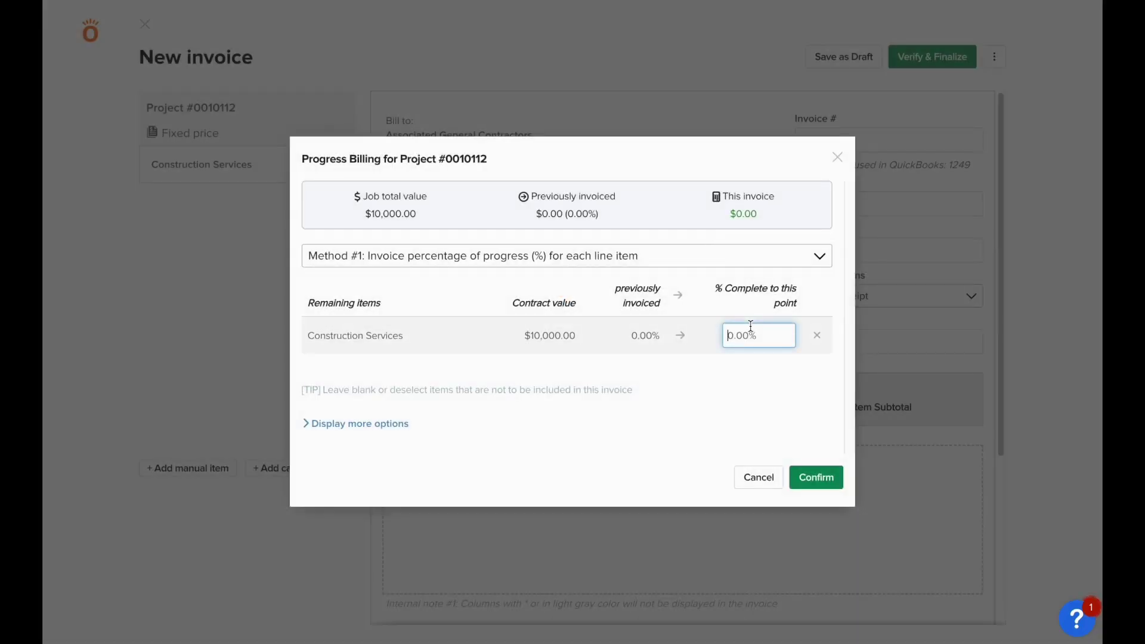
{"action": "type", "text": "25"}
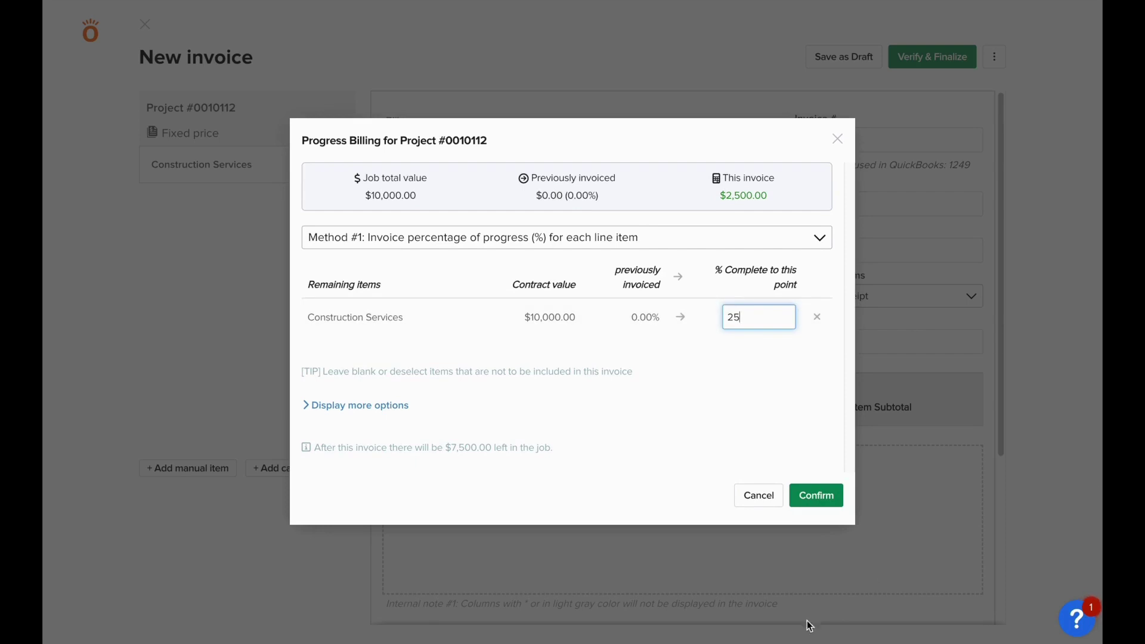
{"action": "left_click", "coordinate": [812, 489]}
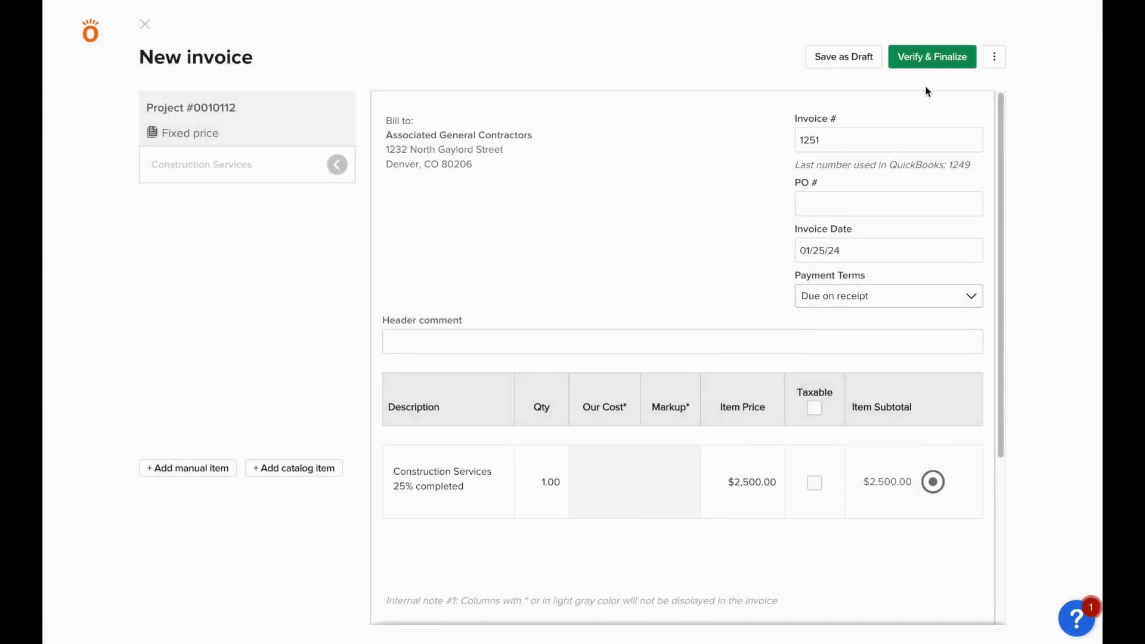
{"action": "left_click", "coordinate": [932, 59]}
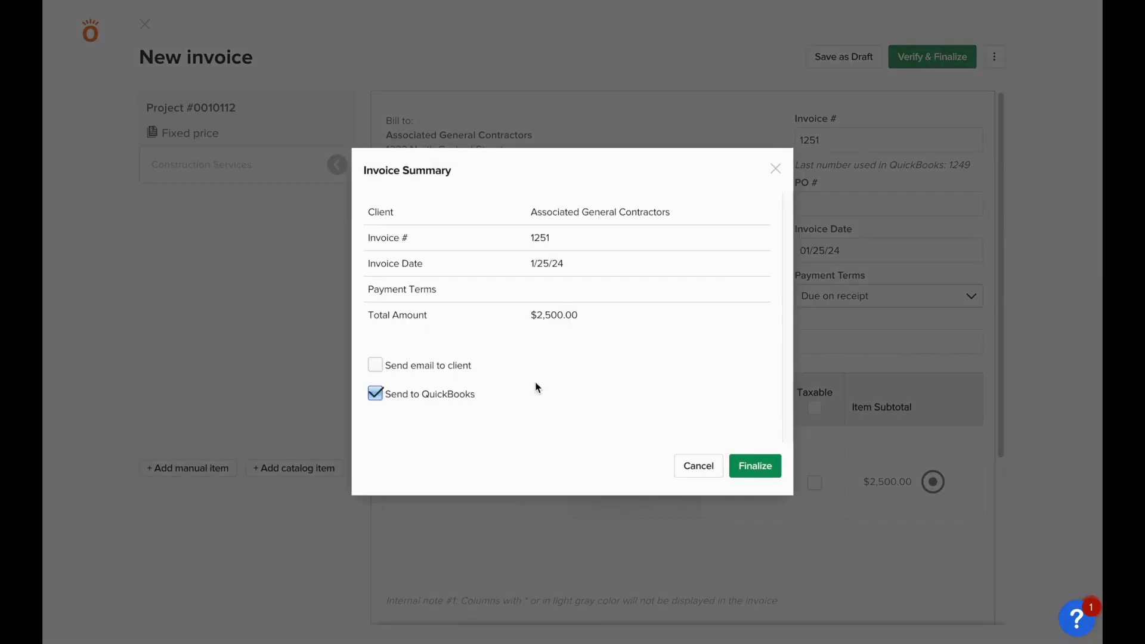
Finalize invoice 1251, confirm its QuickBooks sync, and open it in QuickBooks
{"action": "left_click", "coordinate": [778, 471]}
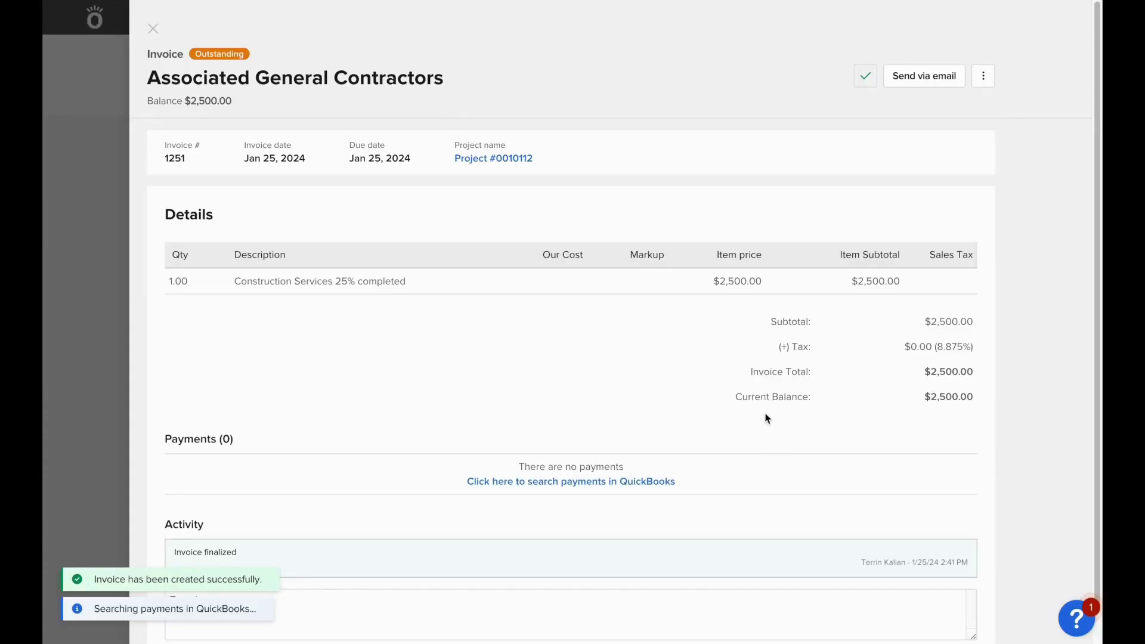
{"action": "left_click", "coordinate": [866, 77]}
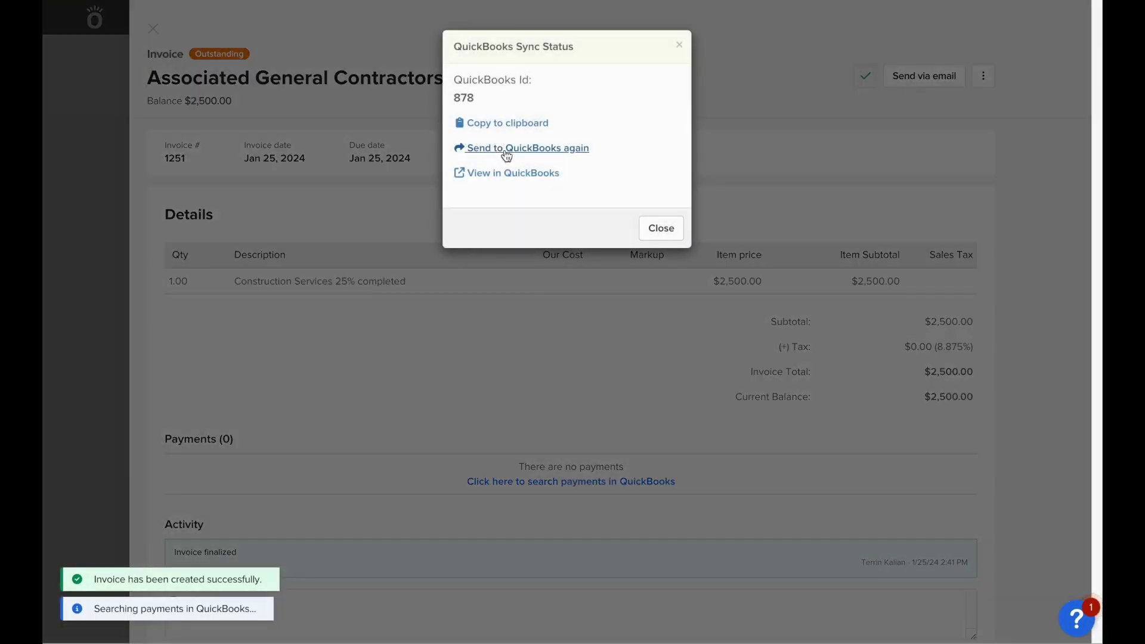
{"action": "left_click", "coordinate": [507, 173]}
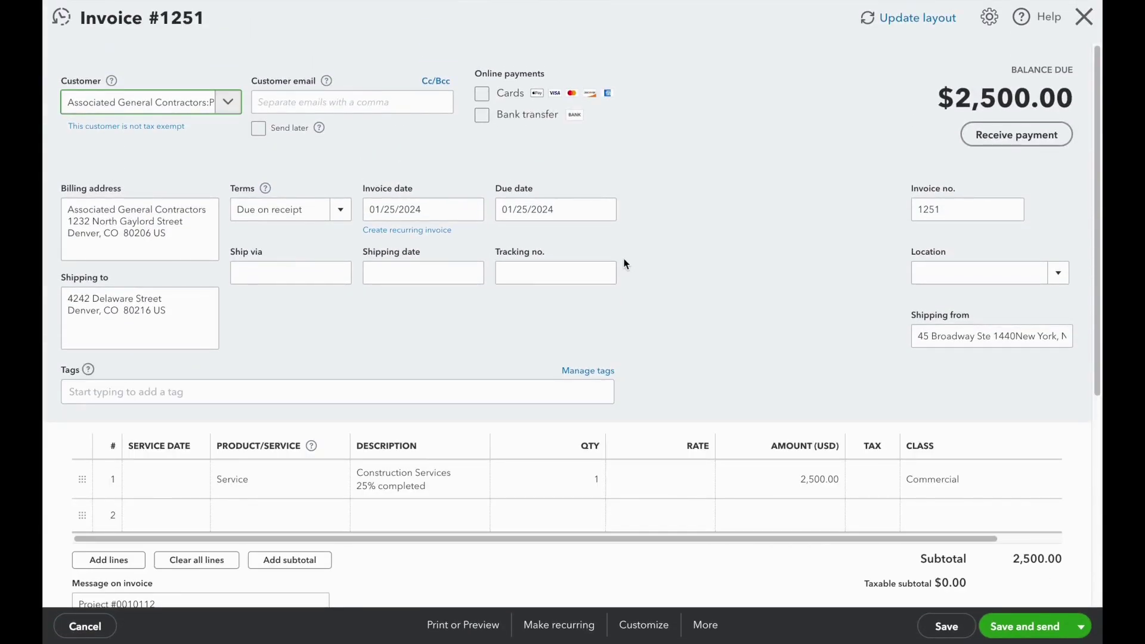
Receive and save a $1,500 payment against invoice 1251 in QuickBooks
{"action": "left_click", "coordinate": [1012, 134]}
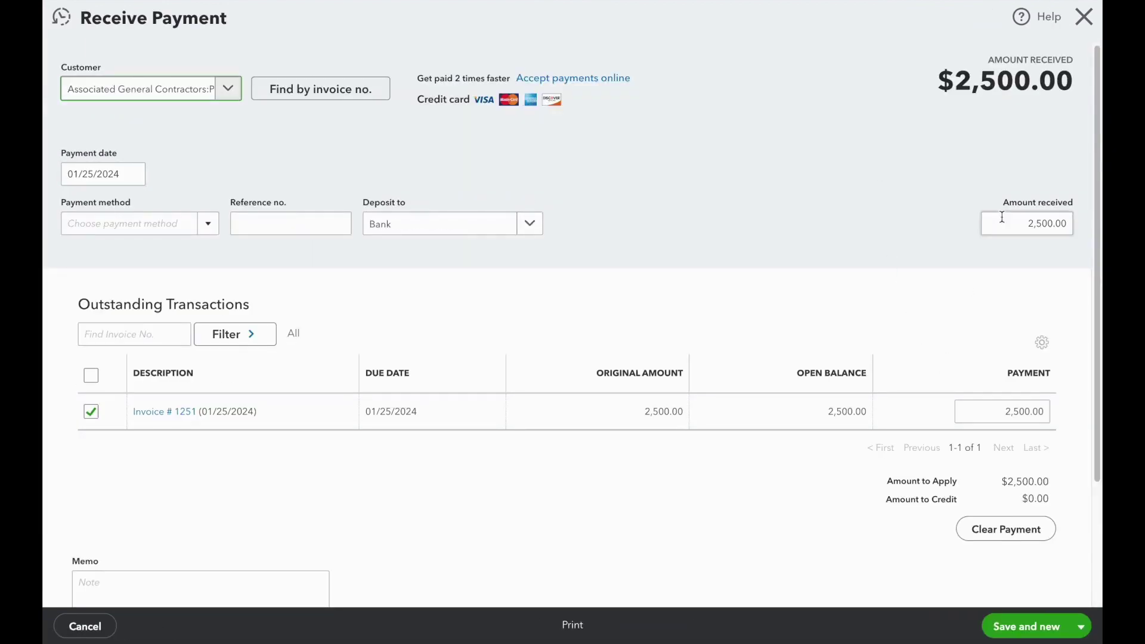
{"action": "left_click", "coordinate": [1012, 407]}
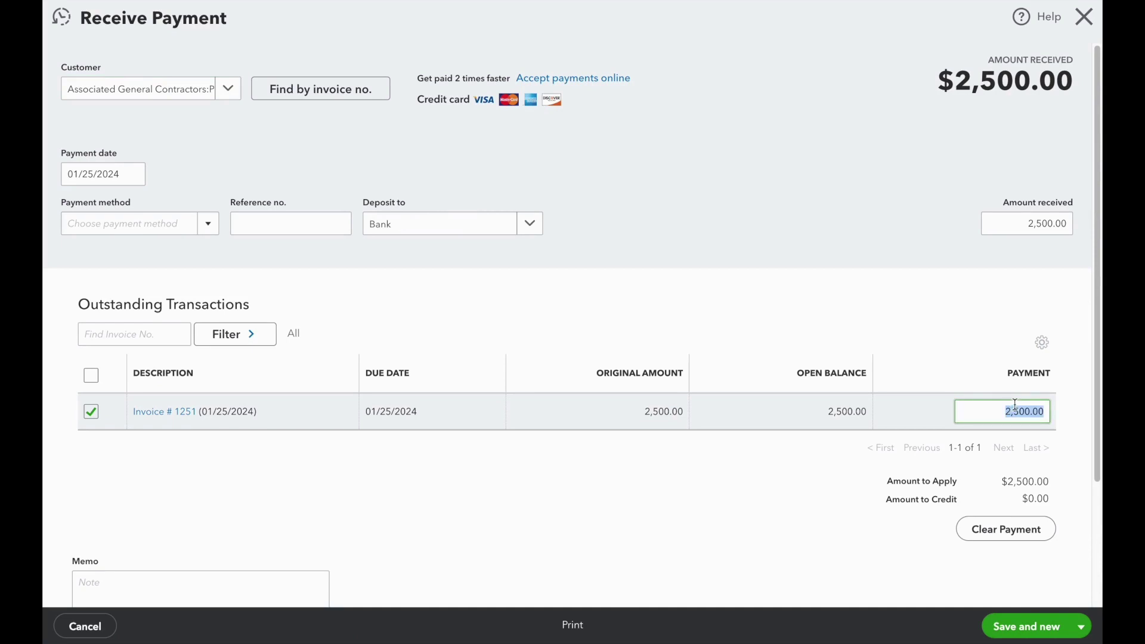
{"action": "type", "text": "1,"}
{"action": "type", "text": "500"}
{"action": "left_click", "coordinate": [822, 463]}
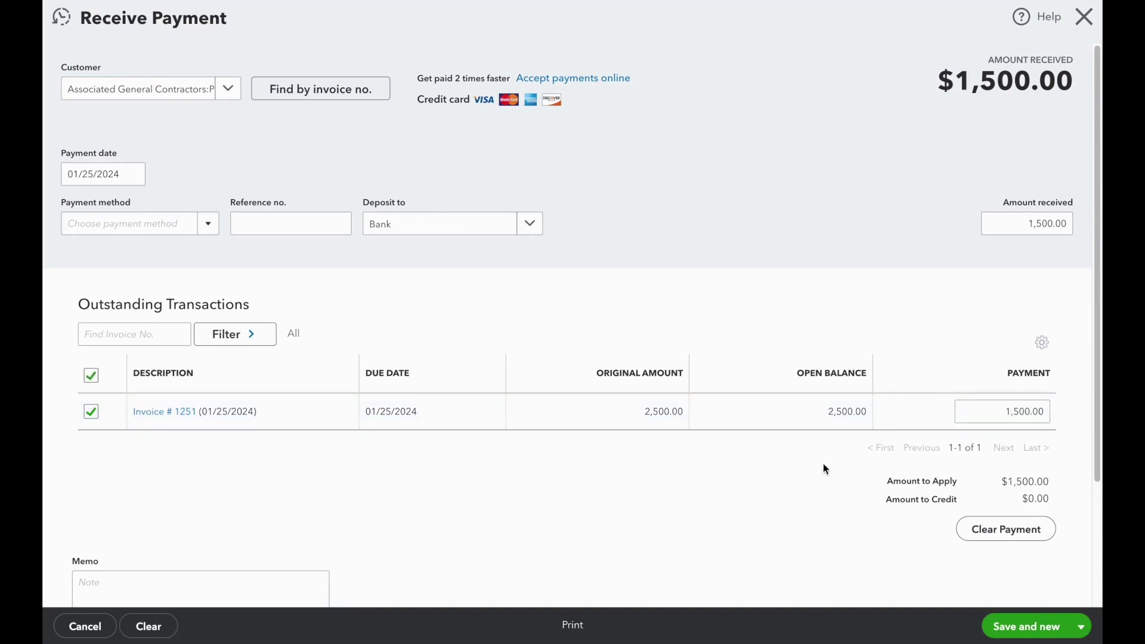
{"action": "key", "text": "ctrl+alt+s"}
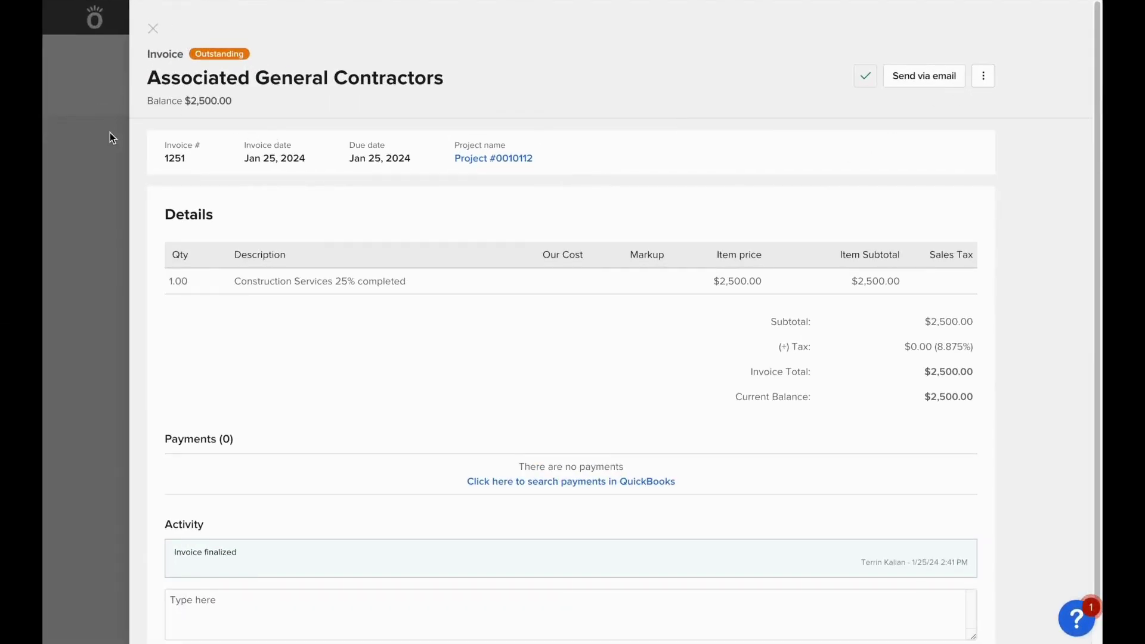
Import the $1,500 QuickBooks payment and record the remaining $1,000 on invoice 1251
{"action": "left_click", "coordinate": [608, 481]}
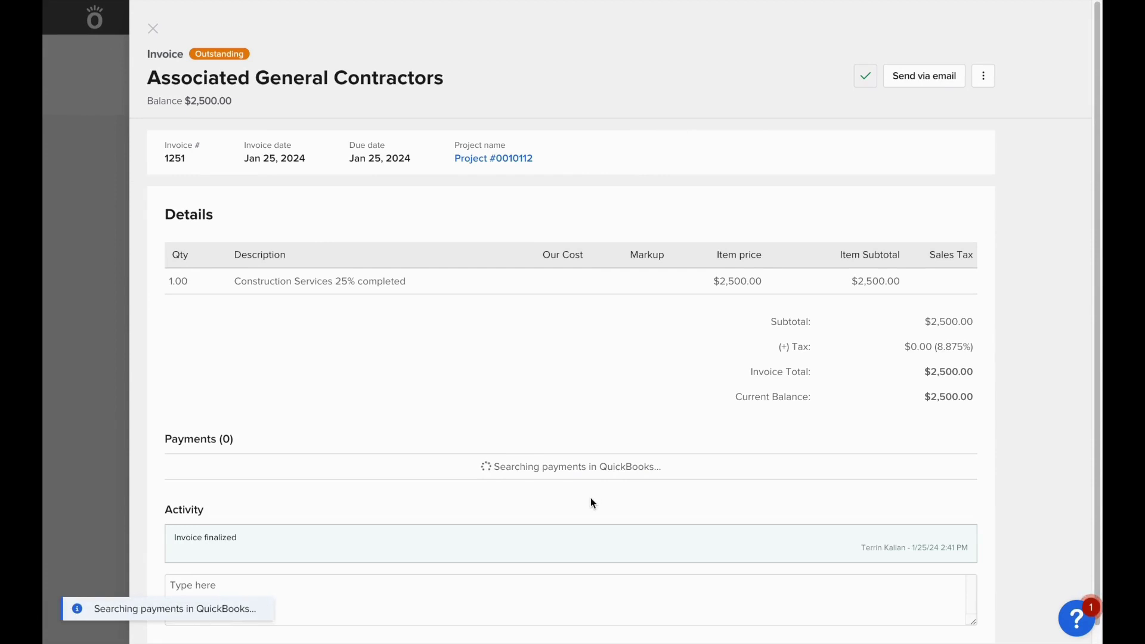
{"action": "left_click", "coordinate": [983, 76]}
{"action": "left_click", "coordinate": [958, 113]}
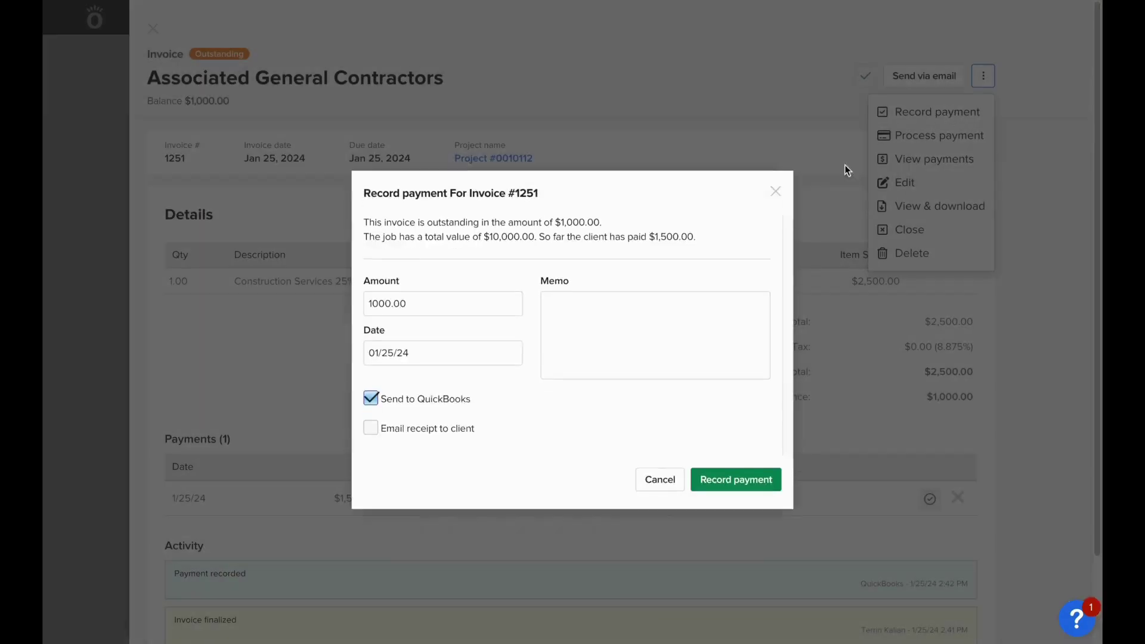
{"action": "left_click", "coordinate": [746, 457]}
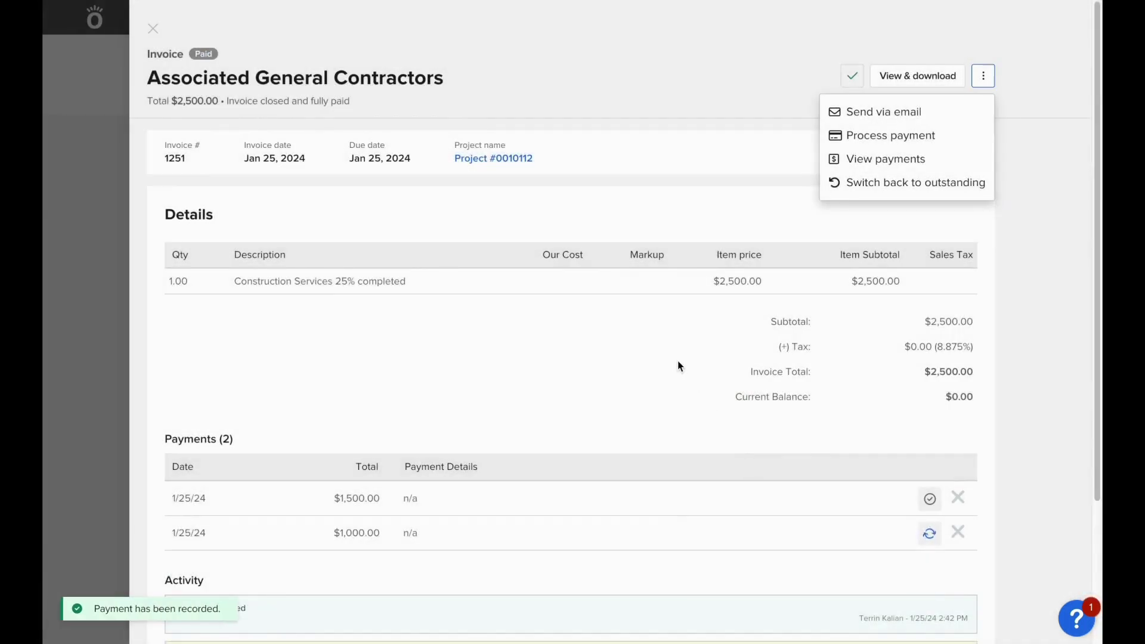
{"action": "left_click", "coordinate": [673, 362]}
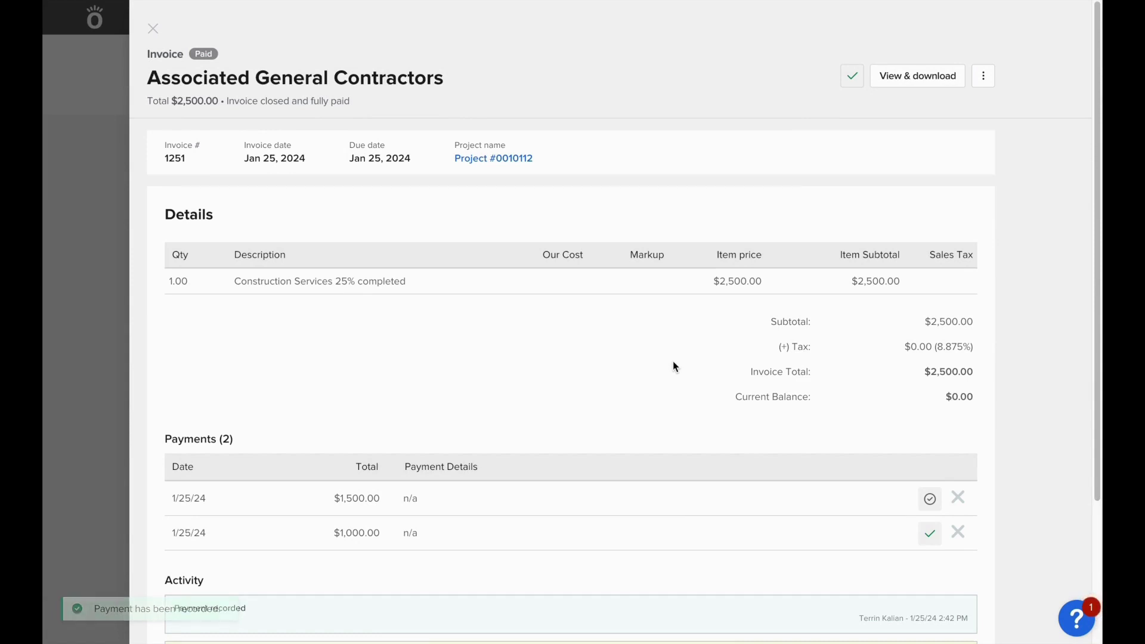
Start a timesheet with a Labor and Materials activity for Project #0010112
{"action": "left_click", "coordinate": [152, 29]}
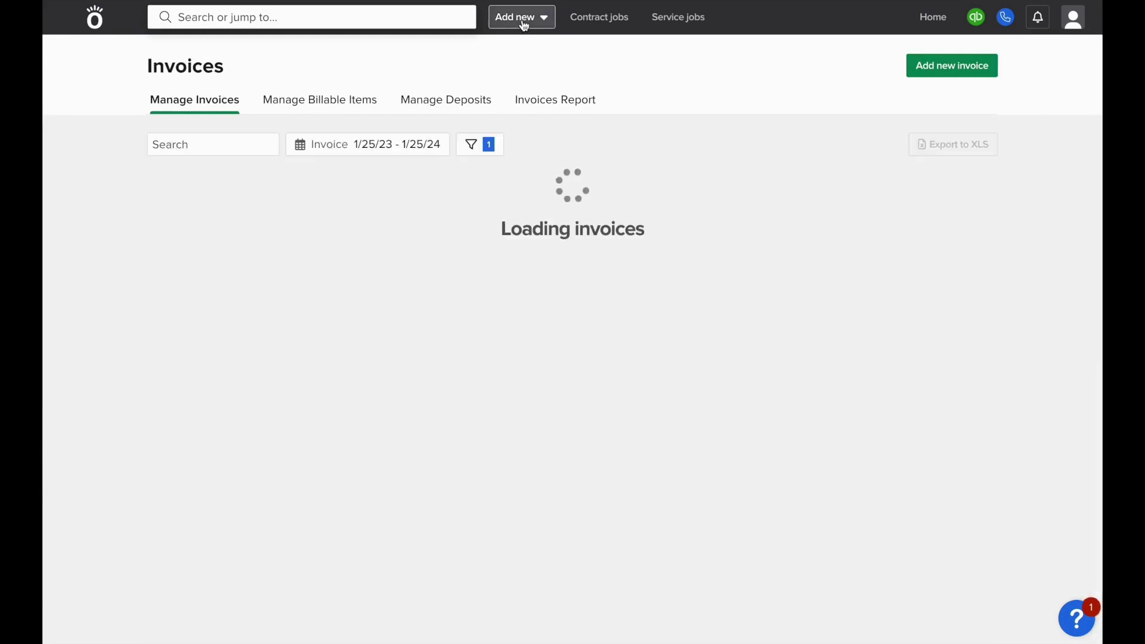
{"action": "left_click", "coordinate": [521, 21]}
{"action": "left_click", "coordinate": [777, 86]}
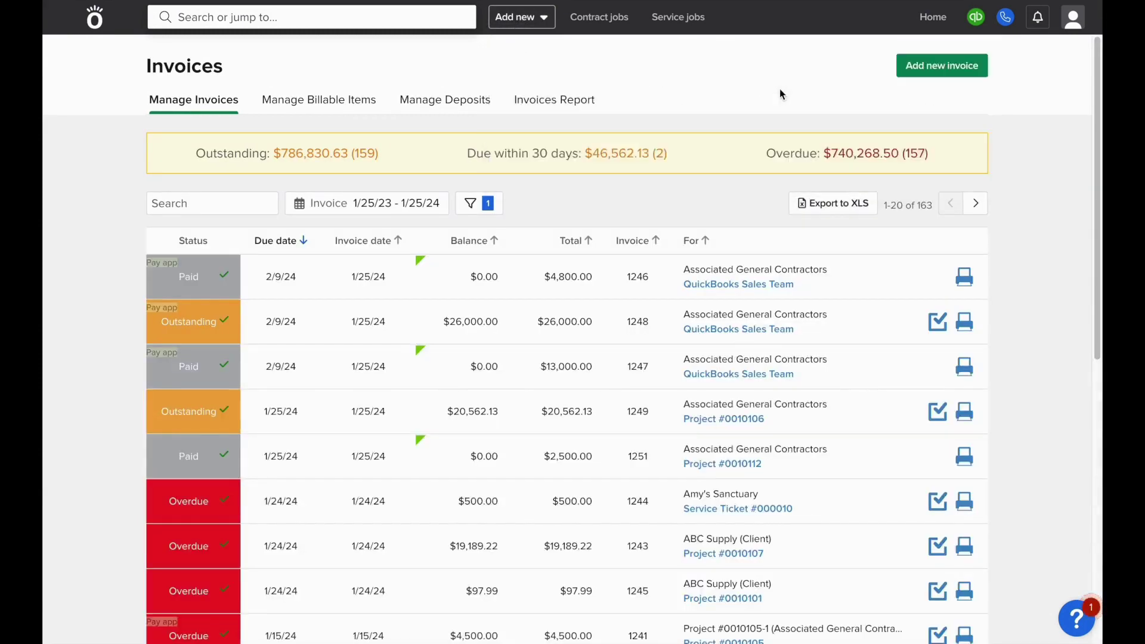
{"action": "left_click", "coordinate": [492, 149]}
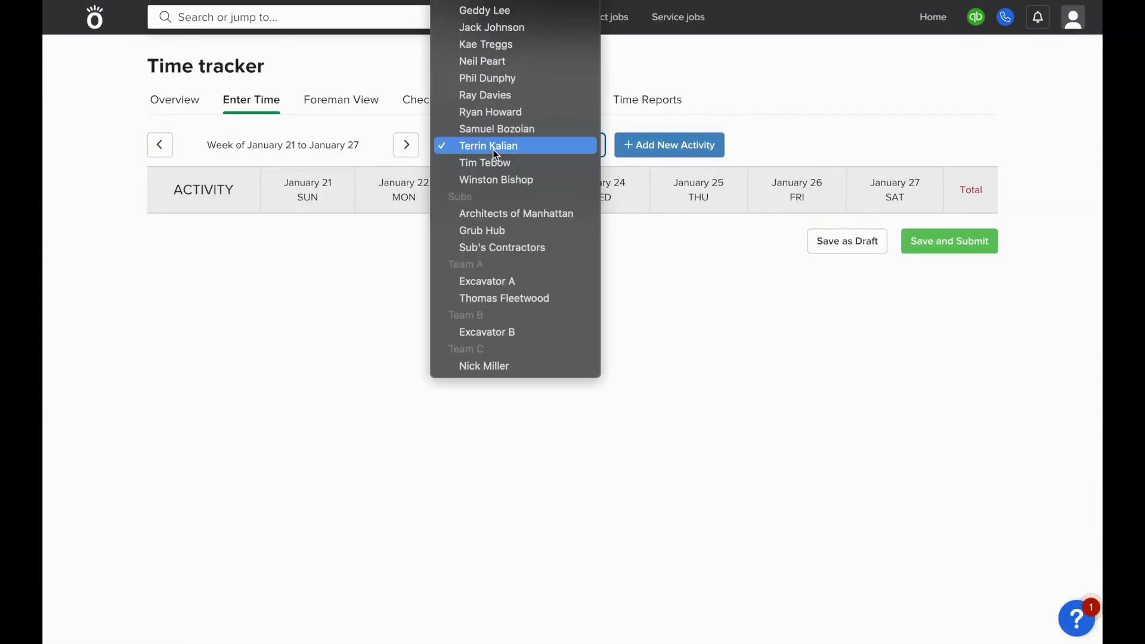
{"action": "key", "text": "Escape"}
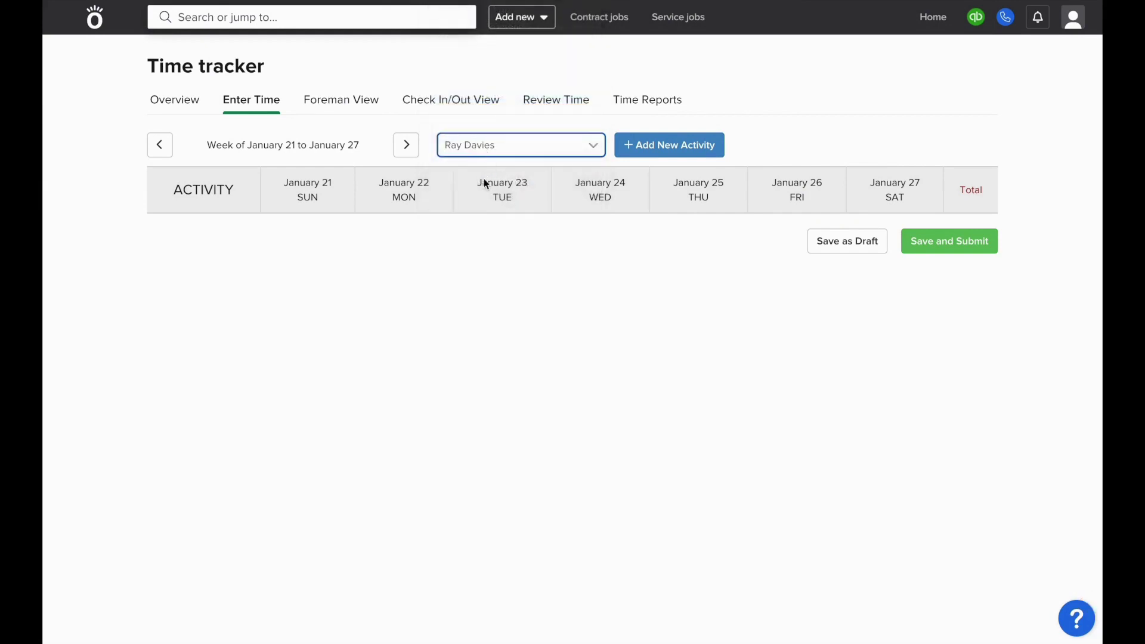
{"action": "left_click", "coordinate": [658, 145]}
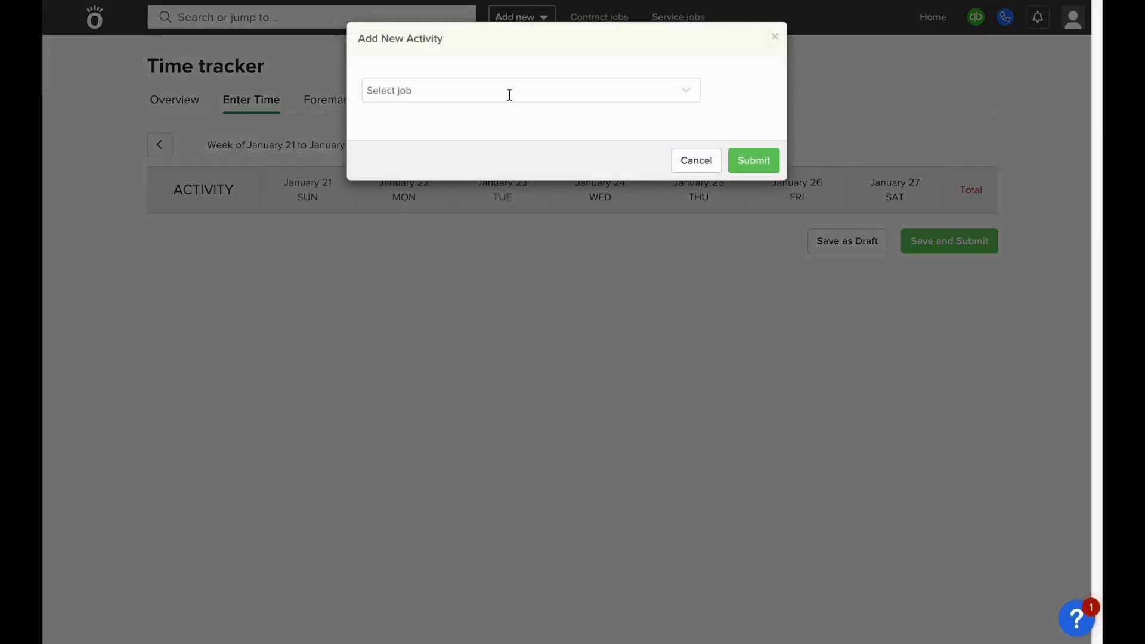
{"action": "left_click", "coordinate": [509, 94]}
{"action": "type", "text": "112"}
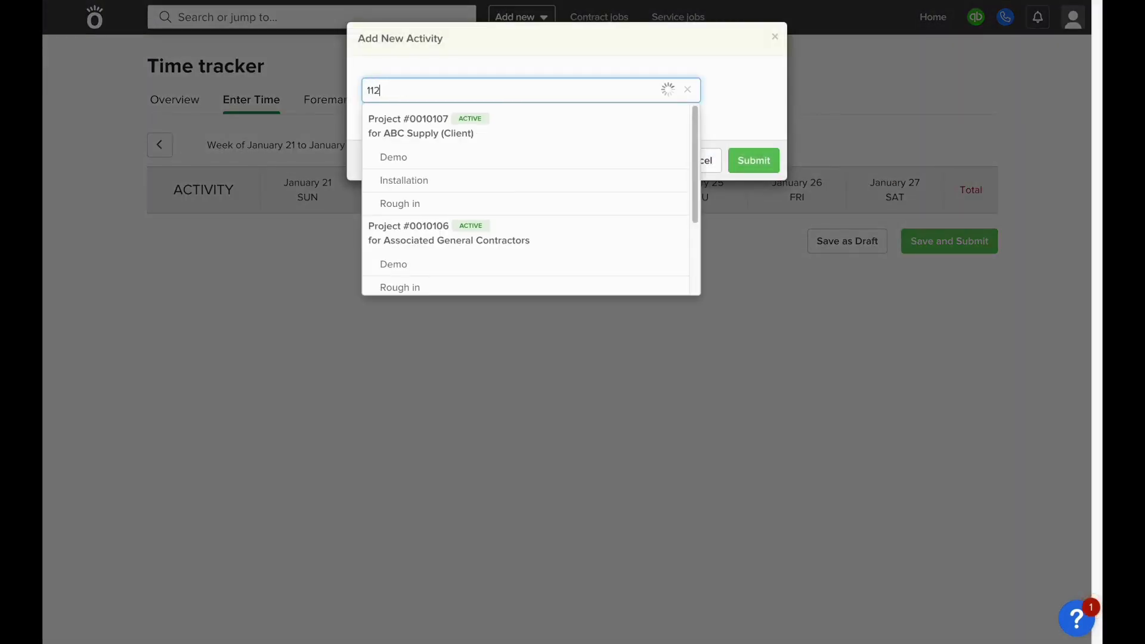
{"action": "left_click", "coordinate": [475, 152]}
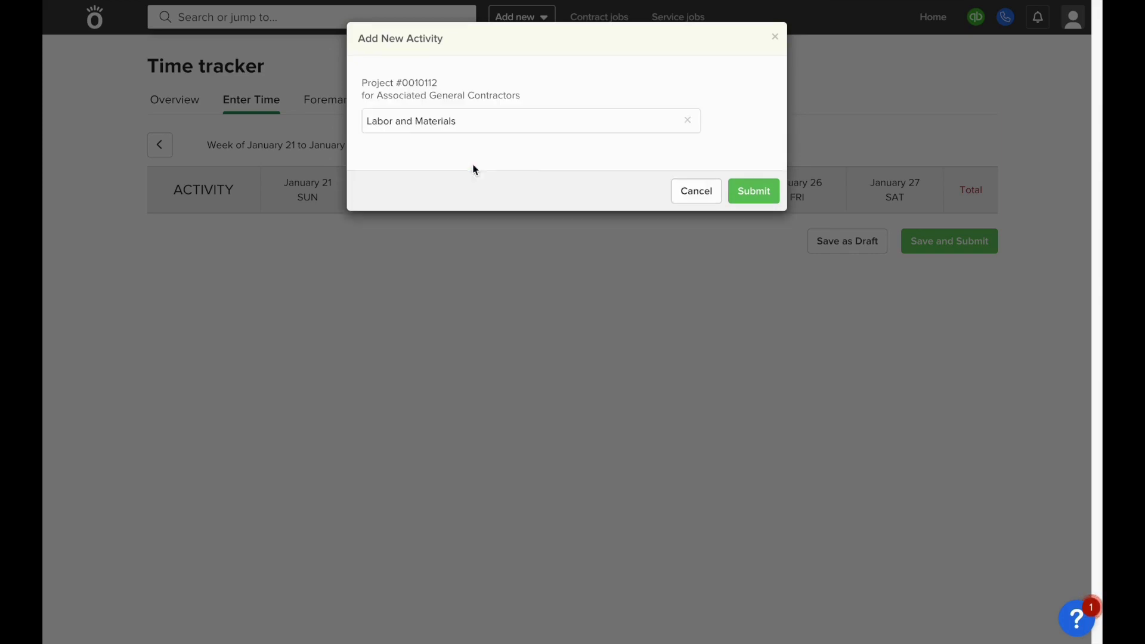
{"action": "left_click", "coordinate": [766, 197]}
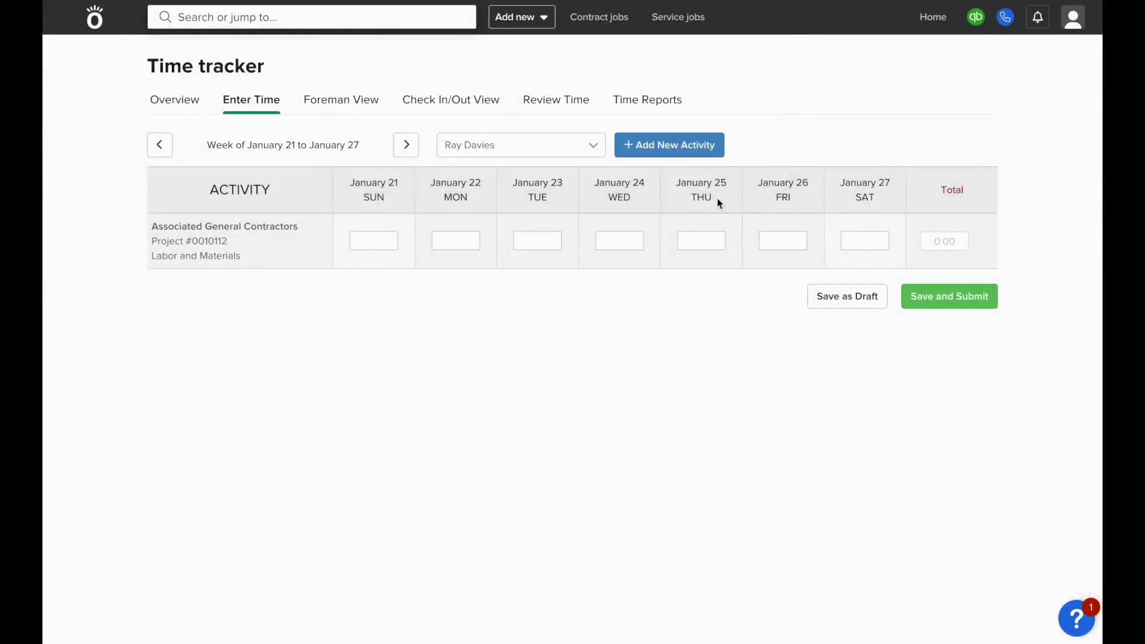
Enter 8 hours on January 22 and submit the timesheet for approval
{"action": "left_click", "coordinate": [461, 247]}
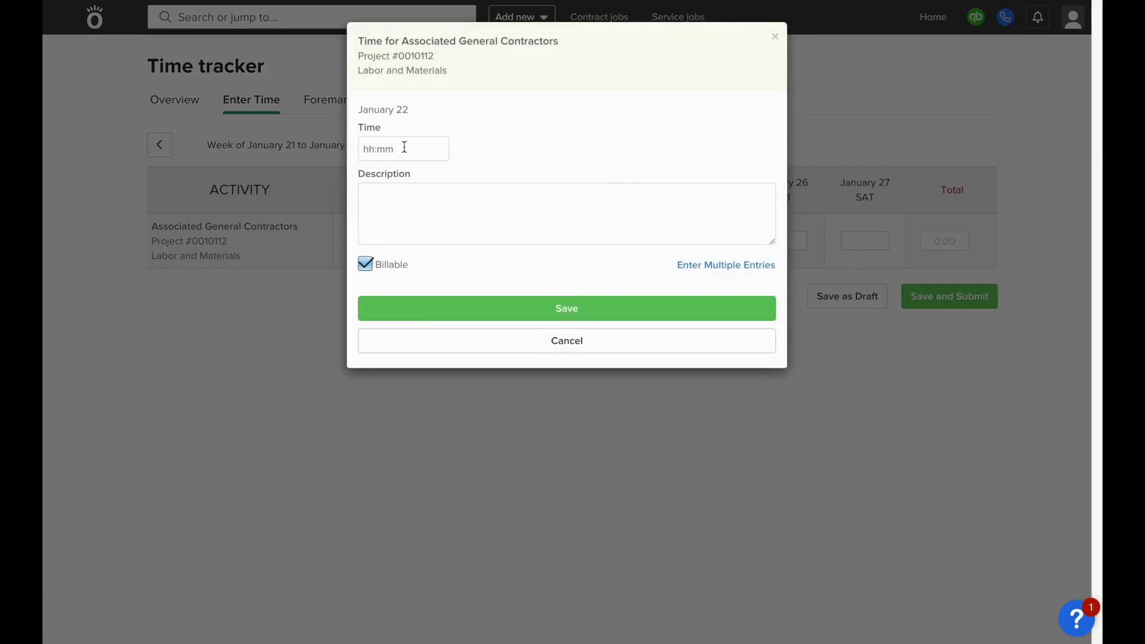
{"action": "type", "text": "8"}
{"action": "left_click", "coordinate": [521, 307]}
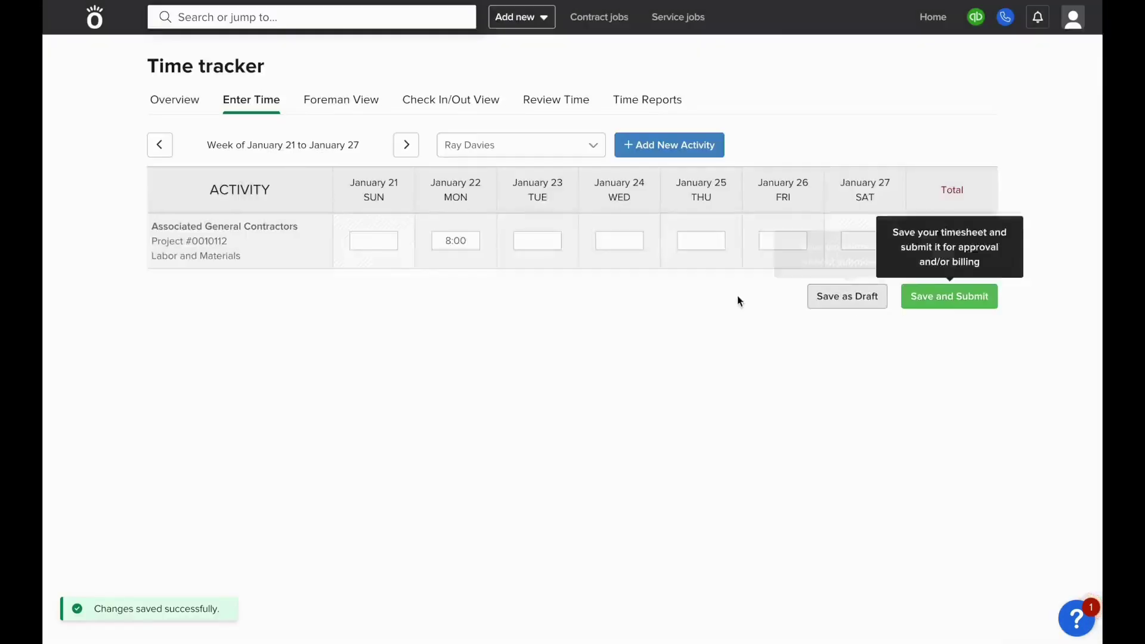
{"action": "left_click", "coordinate": [948, 296]}
{"action": "left_click", "coordinate": [752, 124]}
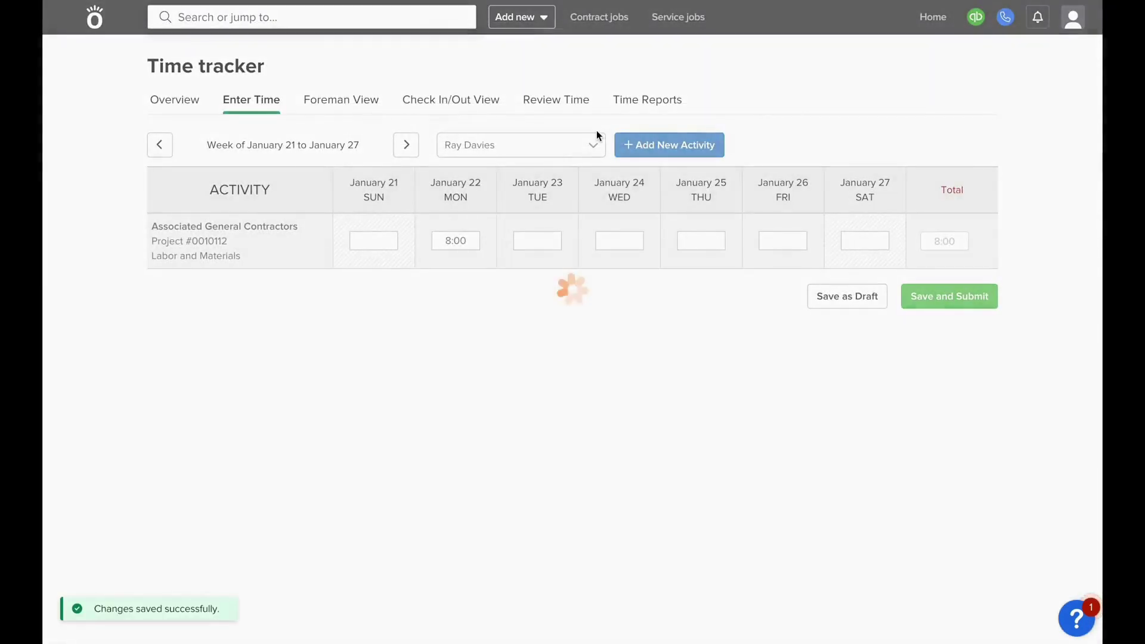
Filter Review Time to 1/22/24 and approve both selected time entries
{"action": "left_click", "coordinate": [567, 102]}
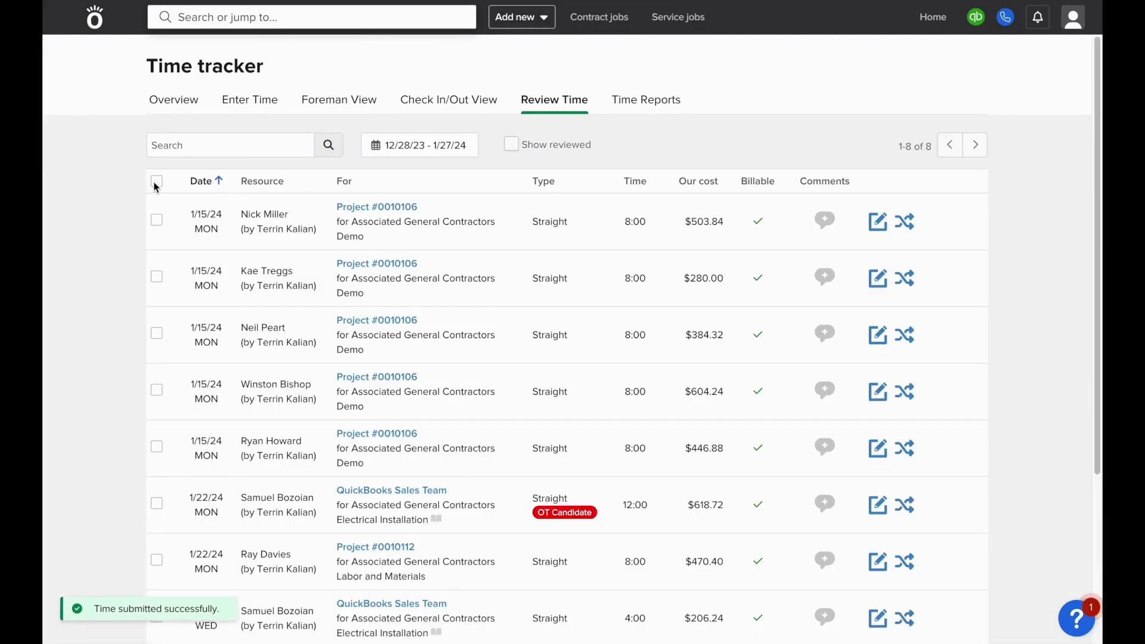
{"action": "left_click", "coordinate": [407, 149]}
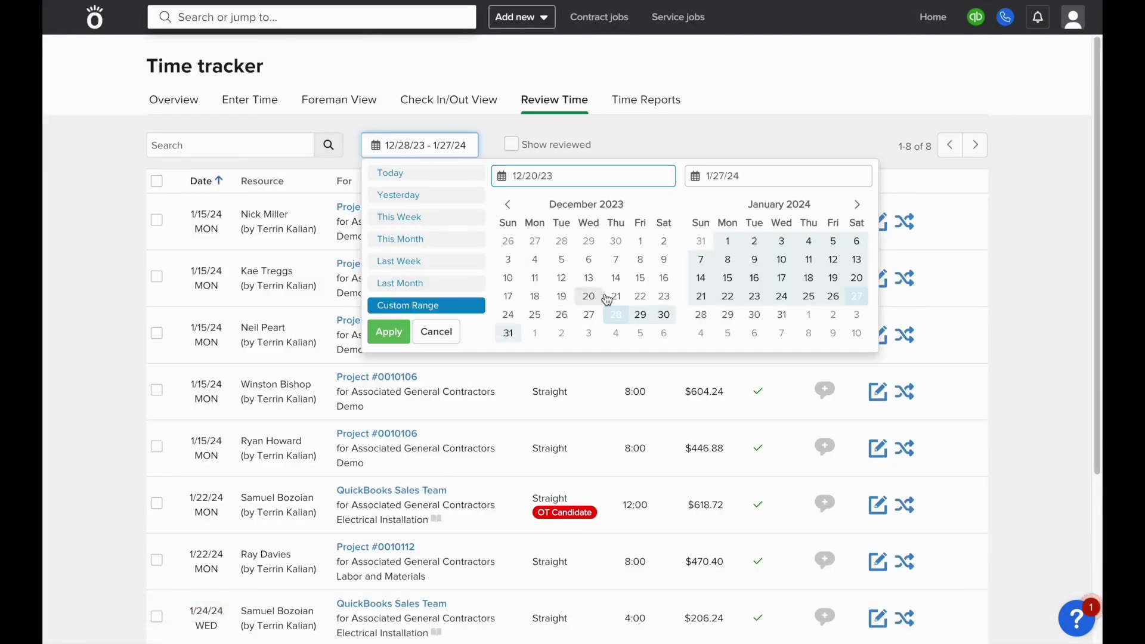
{"action": "double_click", "coordinate": [728, 297]}
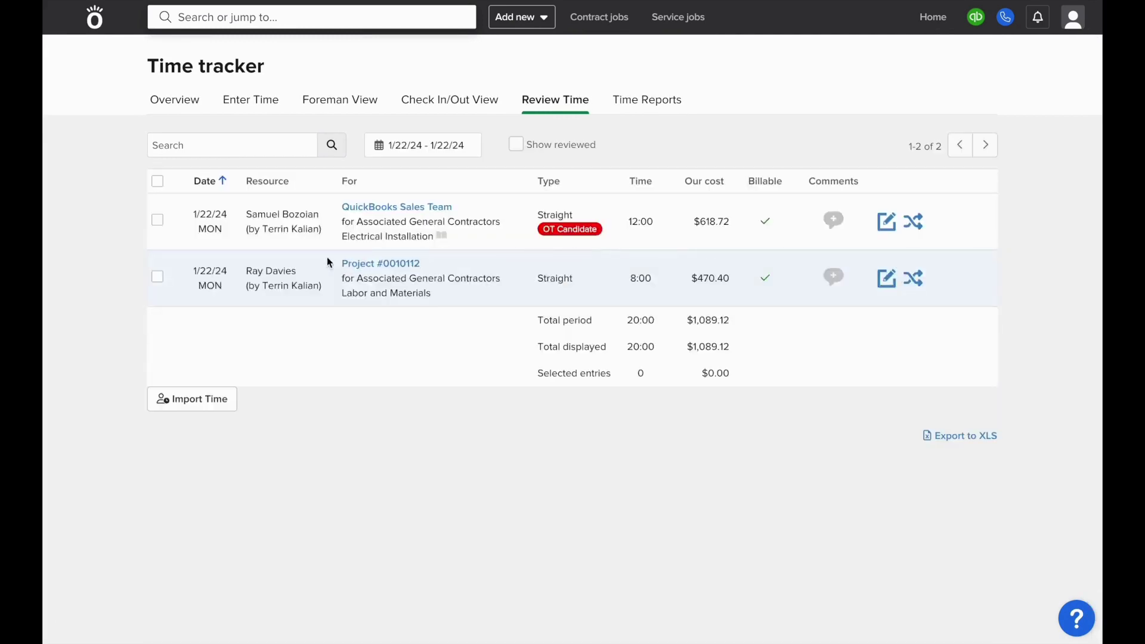
{"action": "left_click", "coordinate": [157, 180]}
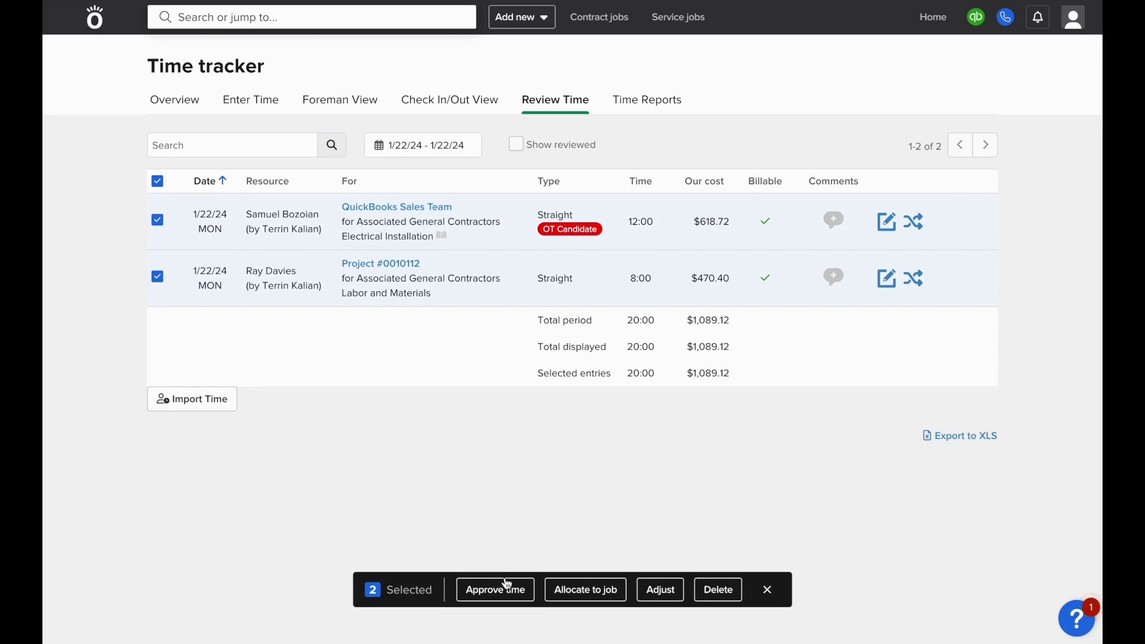
{"action": "left_click", "coordinate": [508, 588]}
{"action": "left_click", "coordinate": [730, 320]}
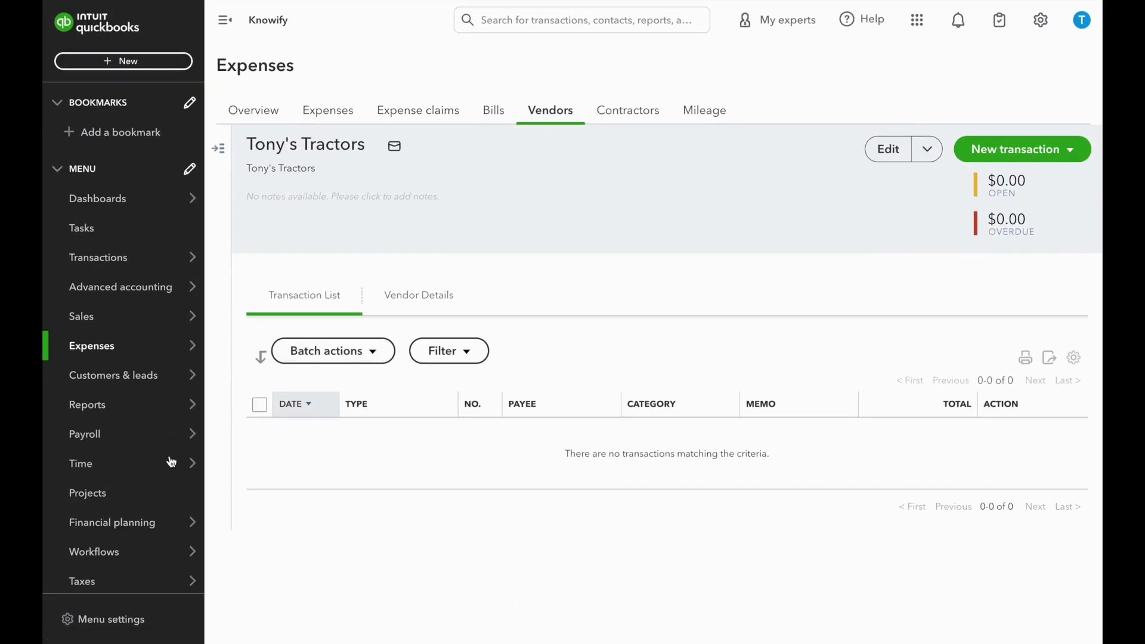
Review an employee's synced time entry in the QuickBooks time entries list
{"action": "mouse_move", "coordinate": [138, 467]}
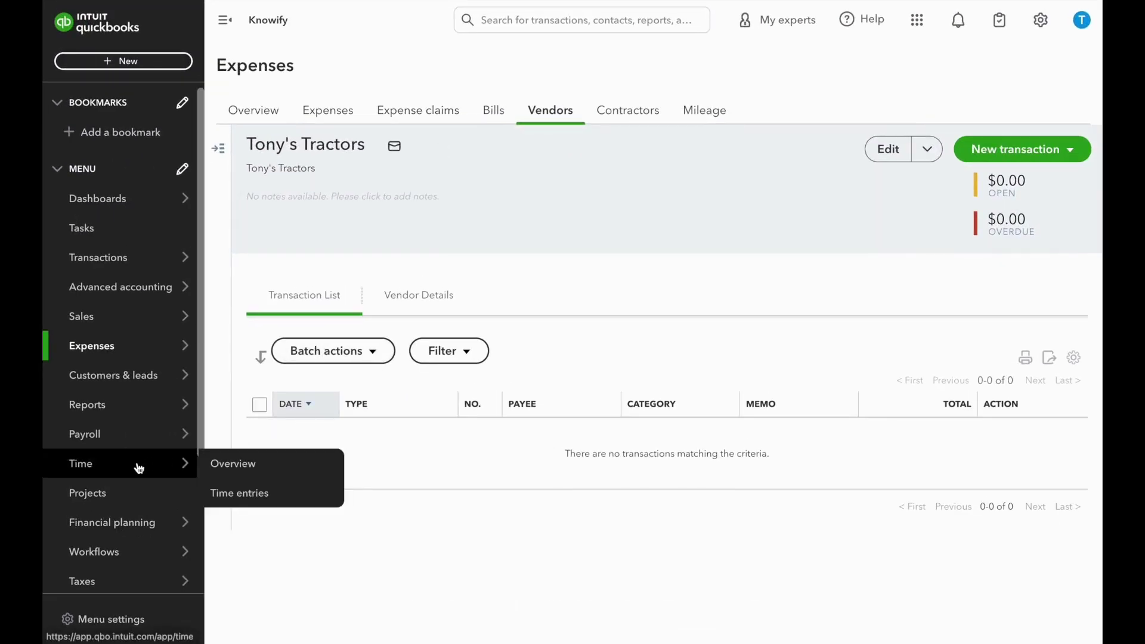
{"action": "left_click", "coordinate": [264, 495]}
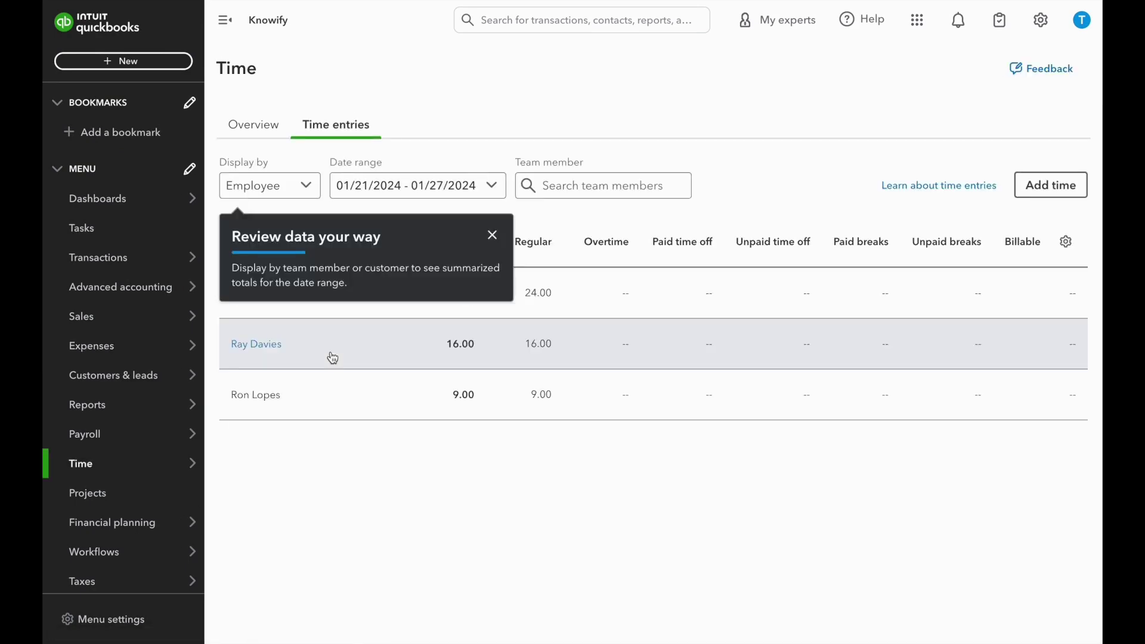
{"action": "left_click", "coordinate": [289, 356]}
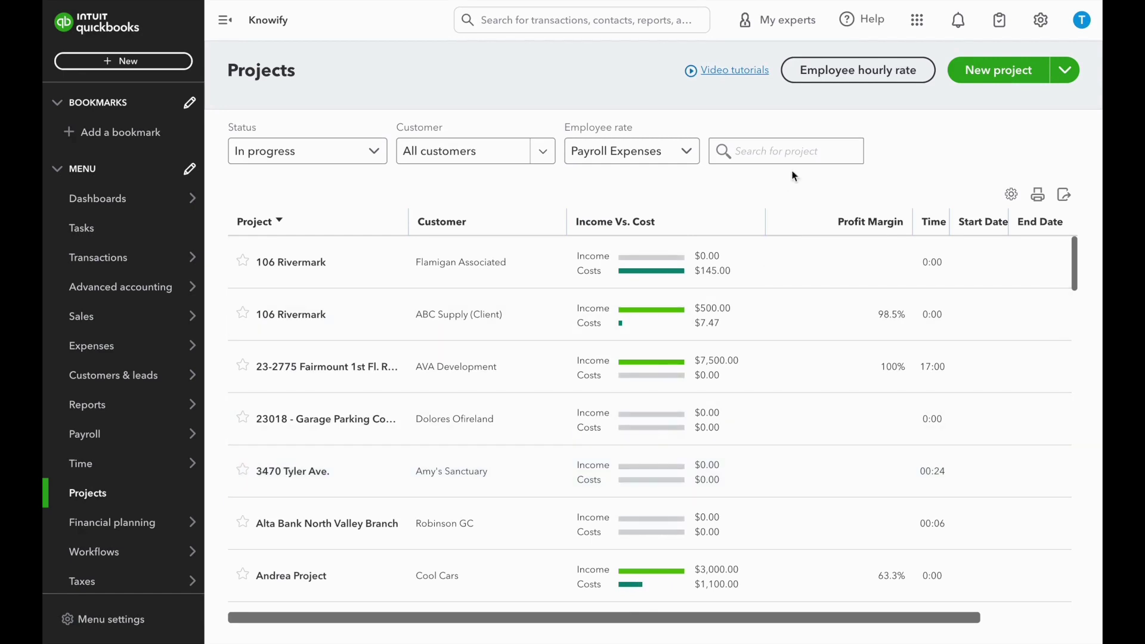
Find Project #0010112 by searching '112' and view its time activity: 8:00 hours, $200.00
{"action": "left_click", "coordinate": [795, 149]}
{"action": "type", "text": "112"}
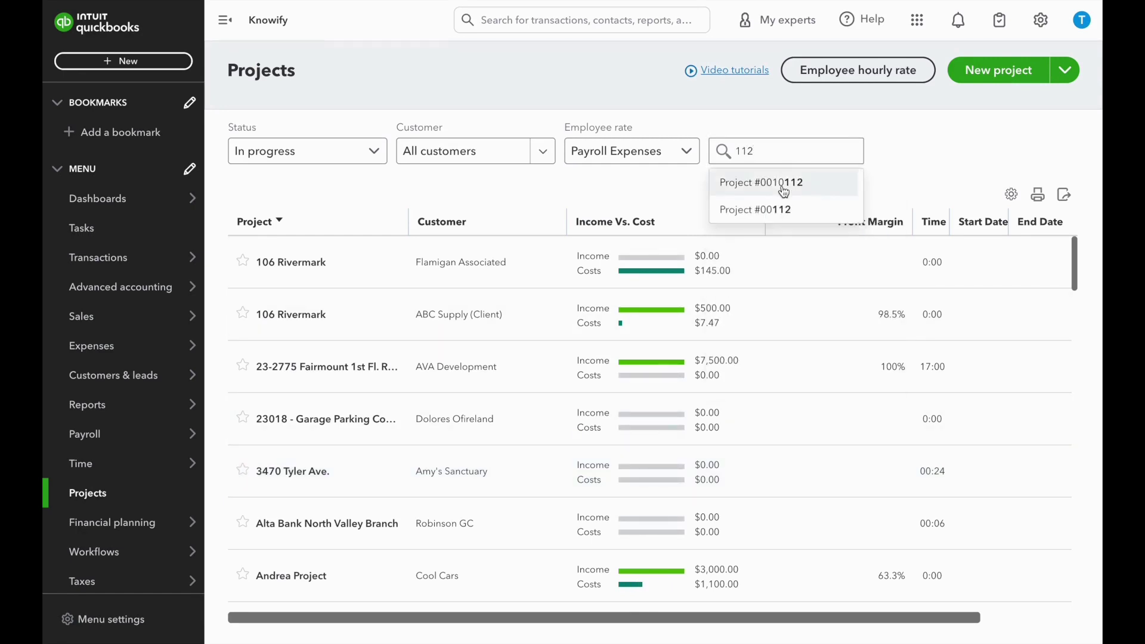
{"action": "left_click", "coordinate": [780, 186]}
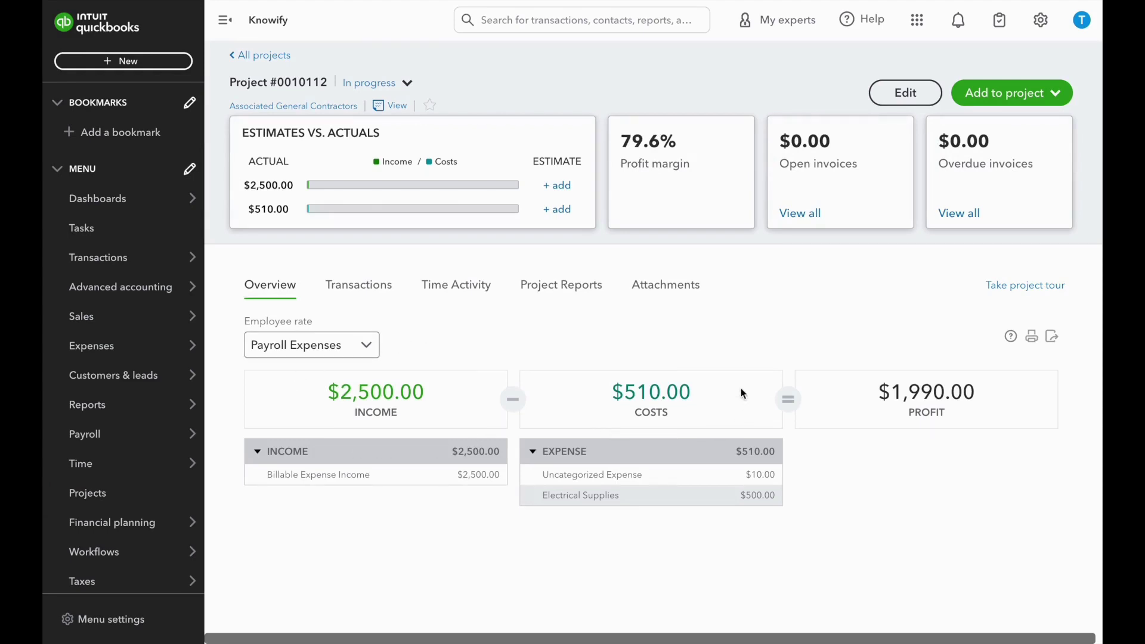
{"action": "left_click", "coordinate": [440, 294]}
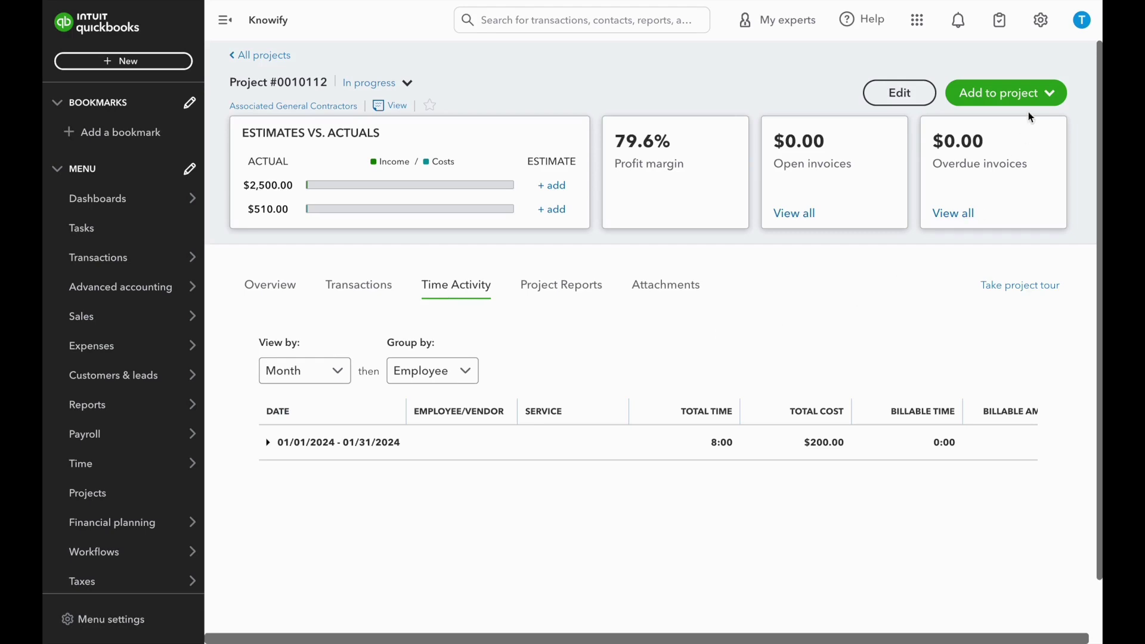
Start a new expense on Project #0010112 with ABC Supply as the payee
{"action": "left_click", "coordinate": [1013, 94]}
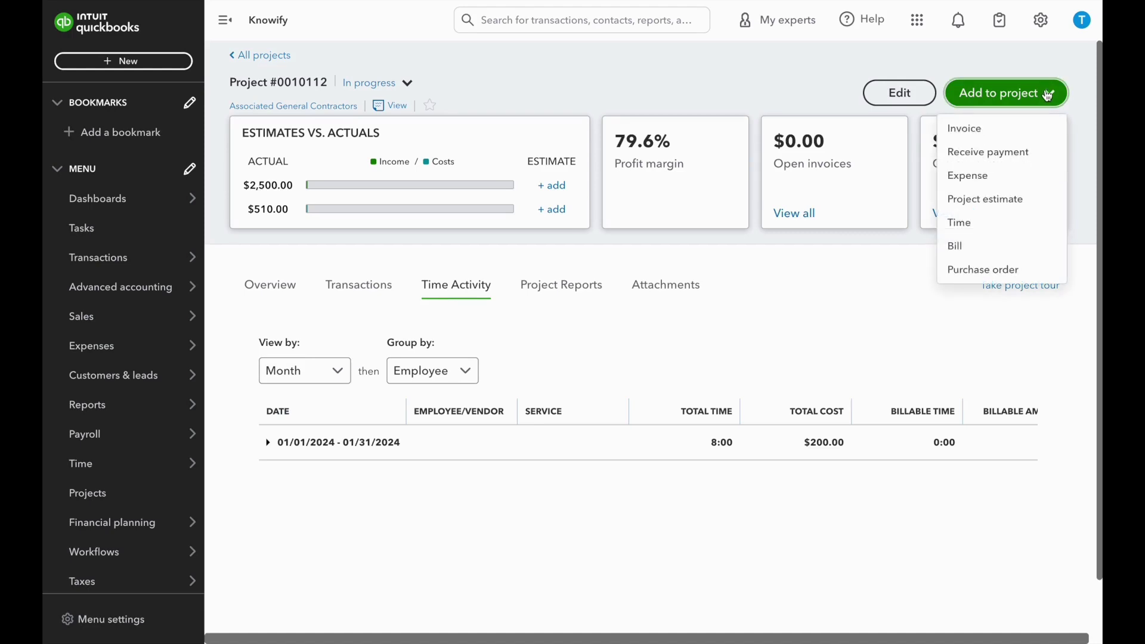
{"action": "left_click", "coordinate": [983, 186]}
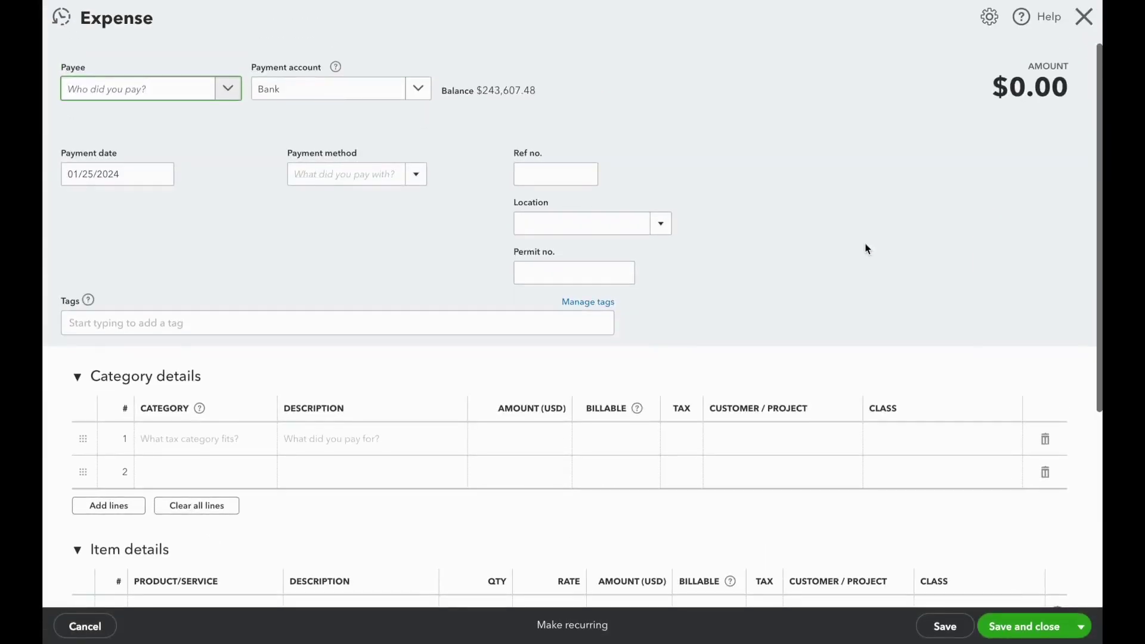
{"action": "left_click", "coordinate": [228, 90]}
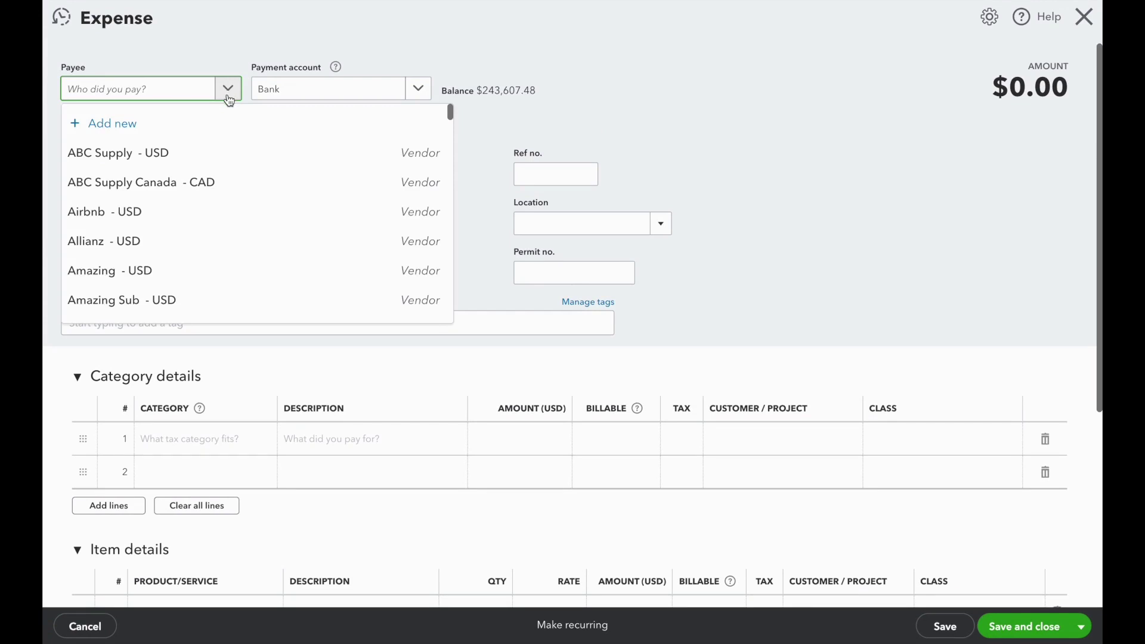
{"action": "left_click", "coordinate": [218, 152]}
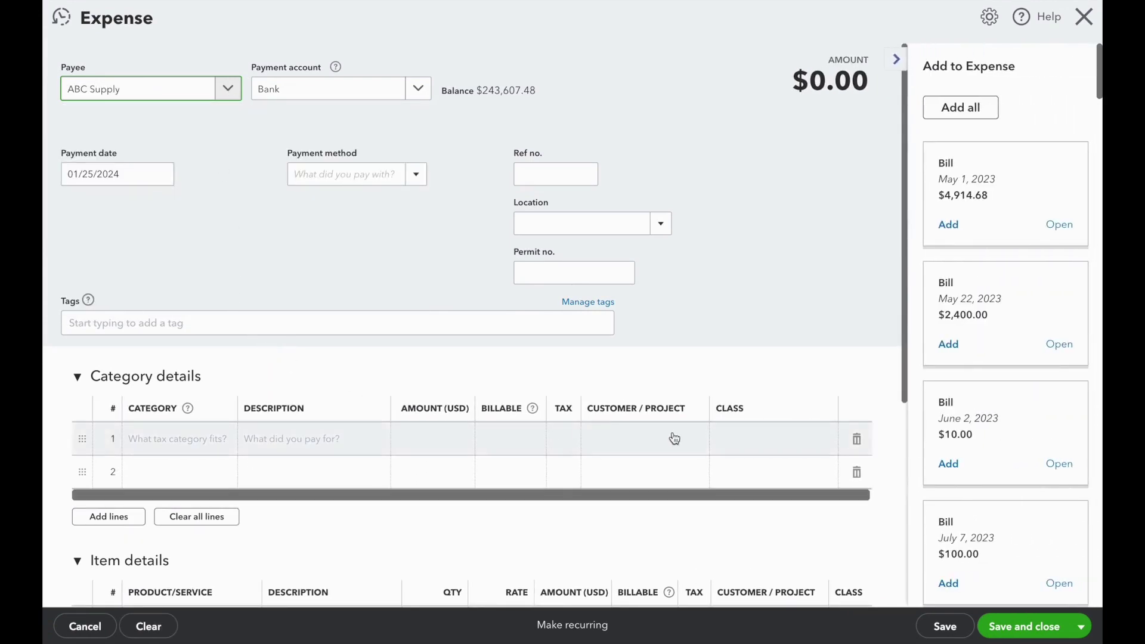
Add a Supplies line 'Materials from QBO' for $100.00 and save the expense
{"action": "scroll", "coordinate": [775, 454], "scroll_direction": "down", "scroll_amount": 4}
{"action": "left_click", "coordinate": [173, 197]}
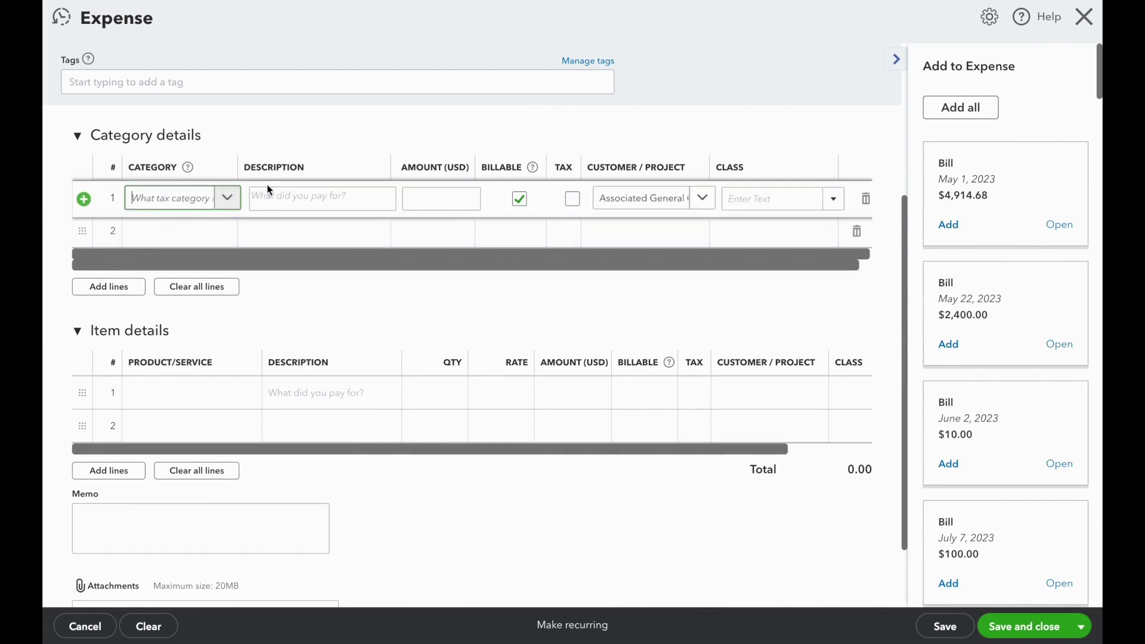
{"action": "type", "text": "job"}
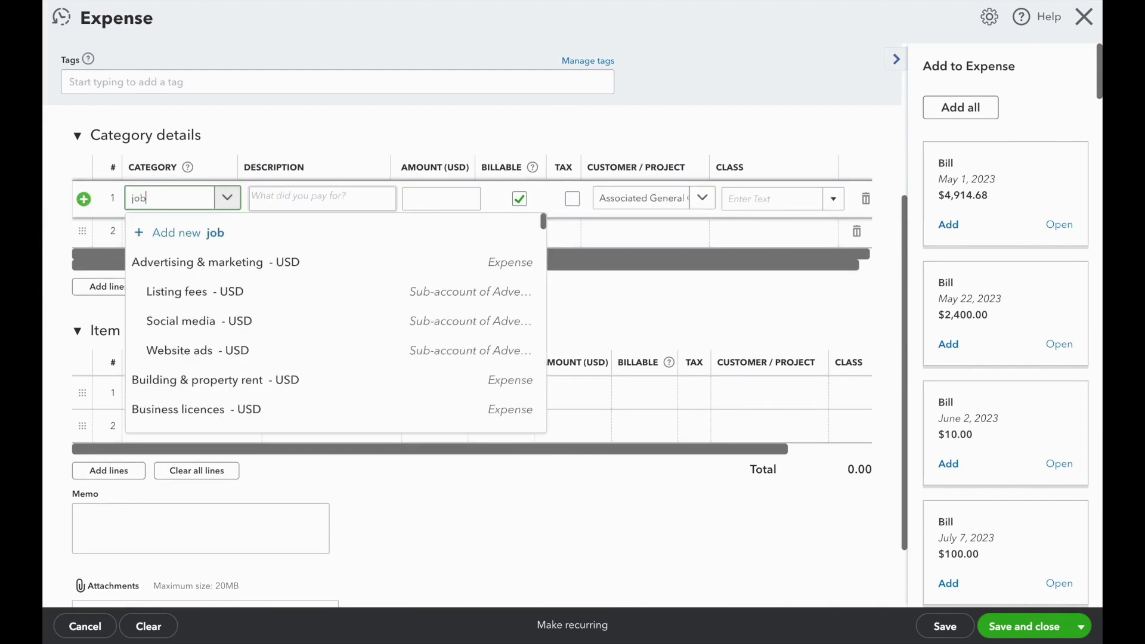
{"action": "key", "text": "BackSpace"}
{"action": "key", "text": "BackSpace"}
{"action": "key", "text": "BackSpace"}
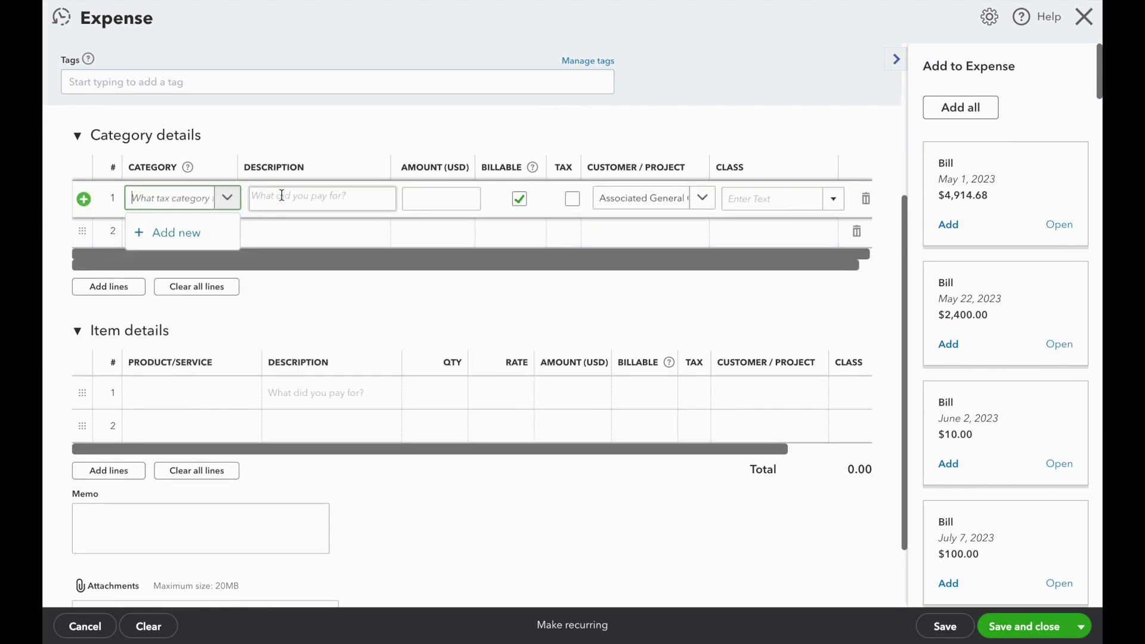
{"action": "type", "text": "supp"}
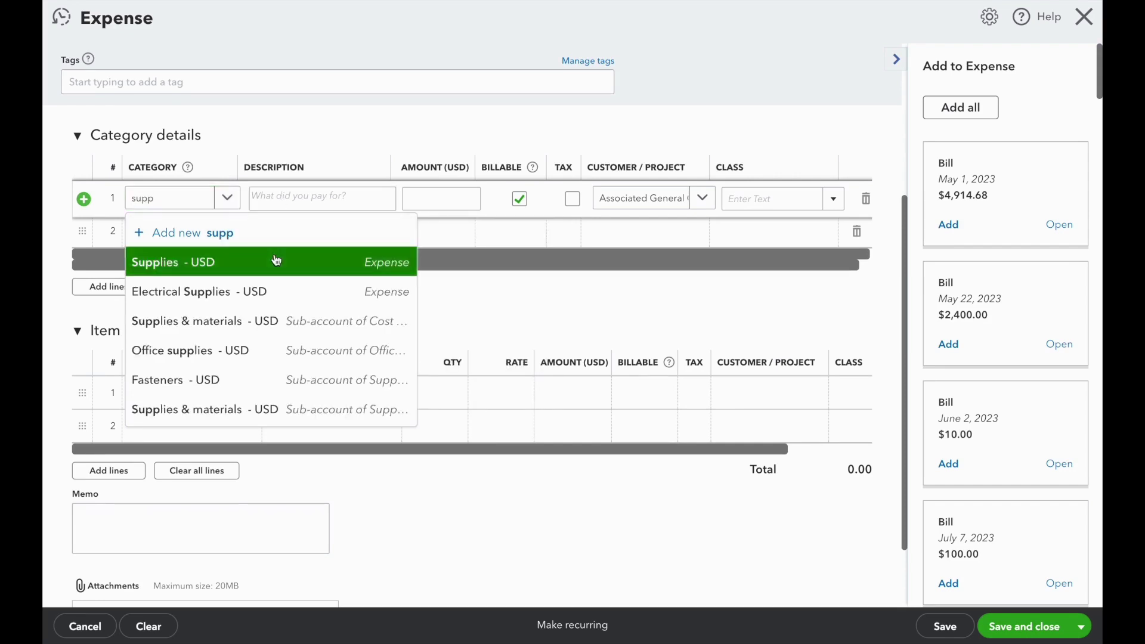
{"action": "key", "text": "Tab"}
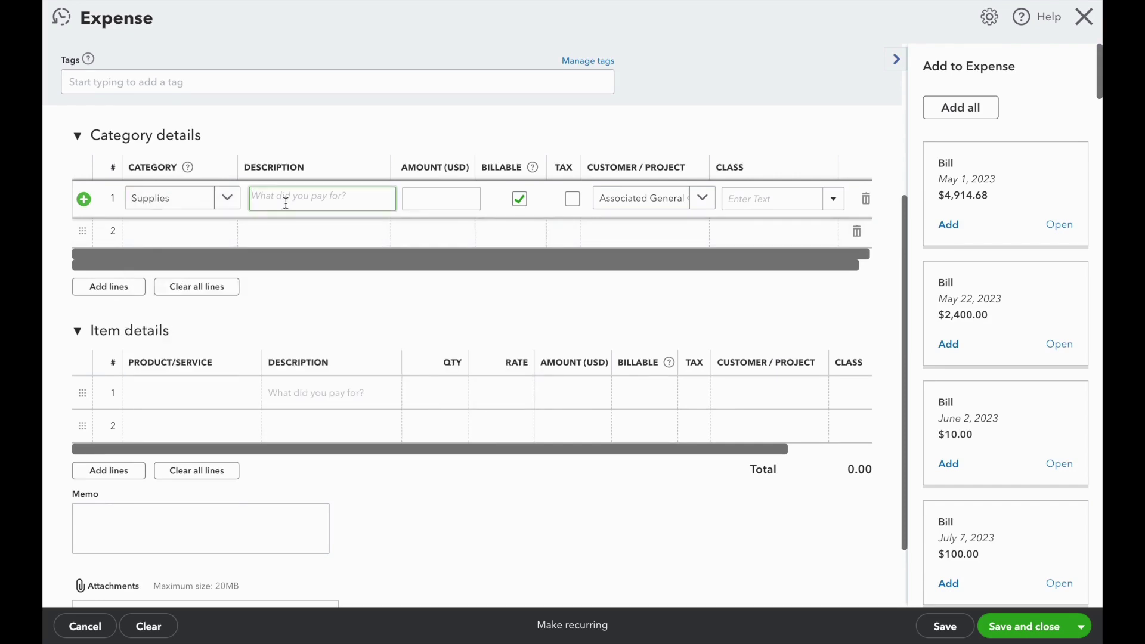
{"action": "type", "text": "Materials from QBO"}
{"action": "key", "text": "Tab"}
{"action": "type", "text": "10"}
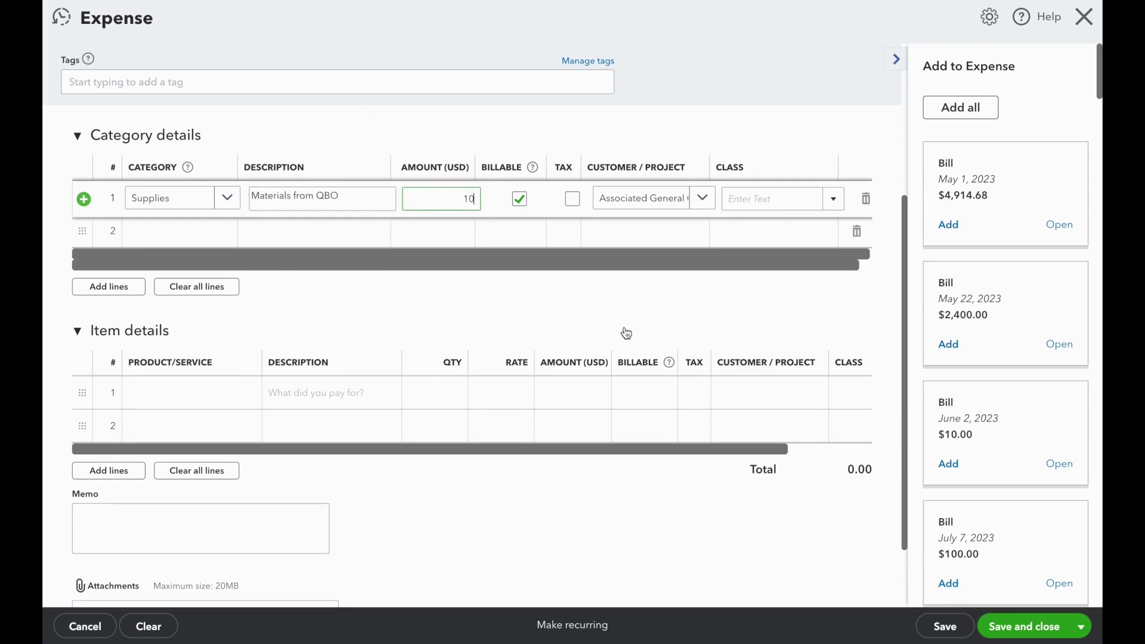
{"action": "left_click", "coordinate": [1014, 627]}
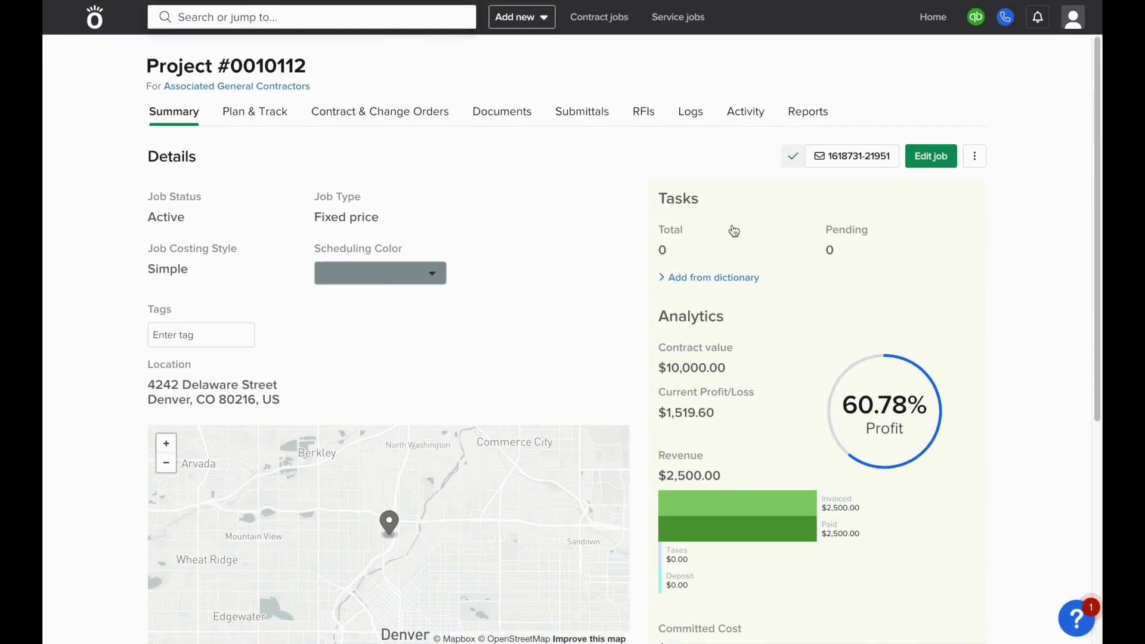
Sync QuickBooks from Plan & Track and view cost vs. budget, showing Materials from QBO at $100.00
{"action": "left_click", "coordinate": [267, 112]}
{"action": "mouse_move", "coordinate": [975, 16]}
{"action": "left_click", "coordinate": [975, 67]}
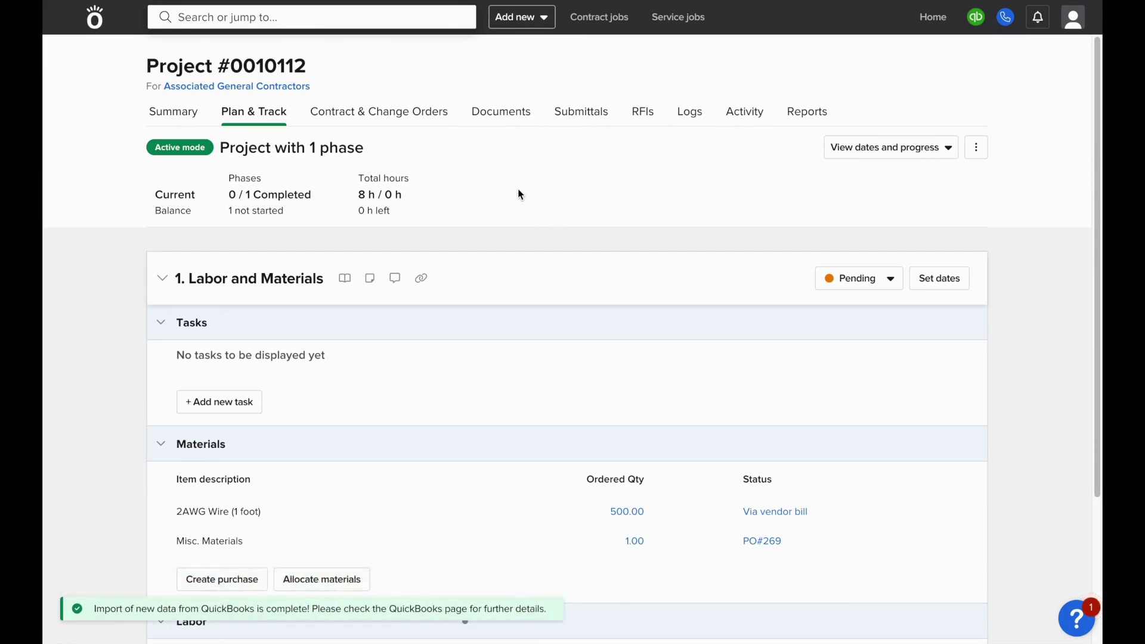
{"action": "left_click", "coordinate": [881, 148]}
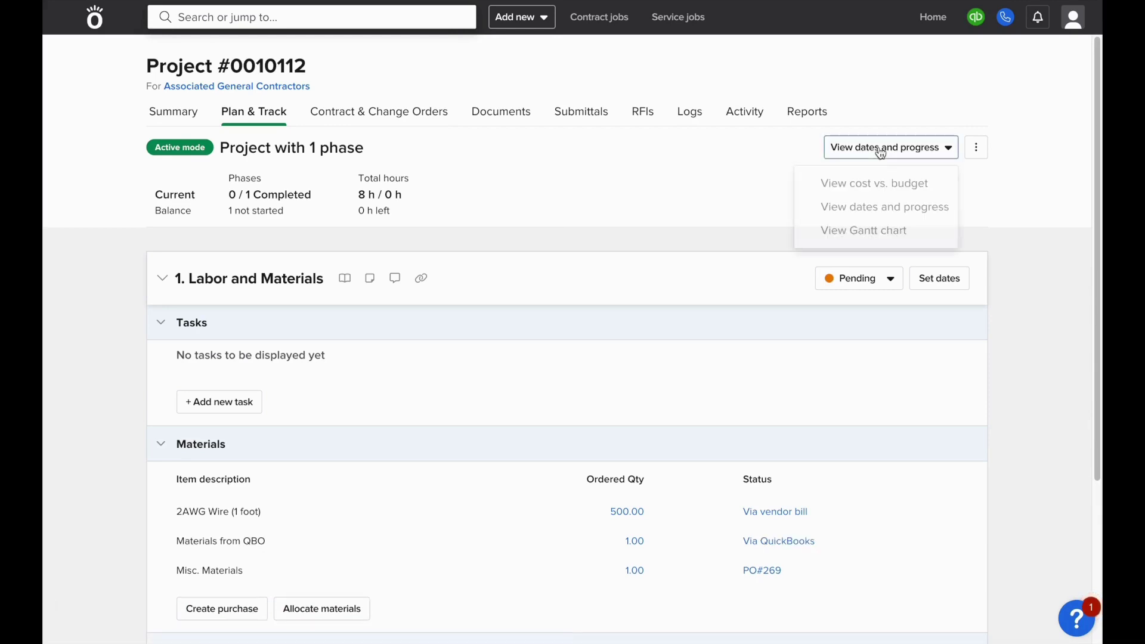
{"action": "left_click", "coordinate": [883, 181]}
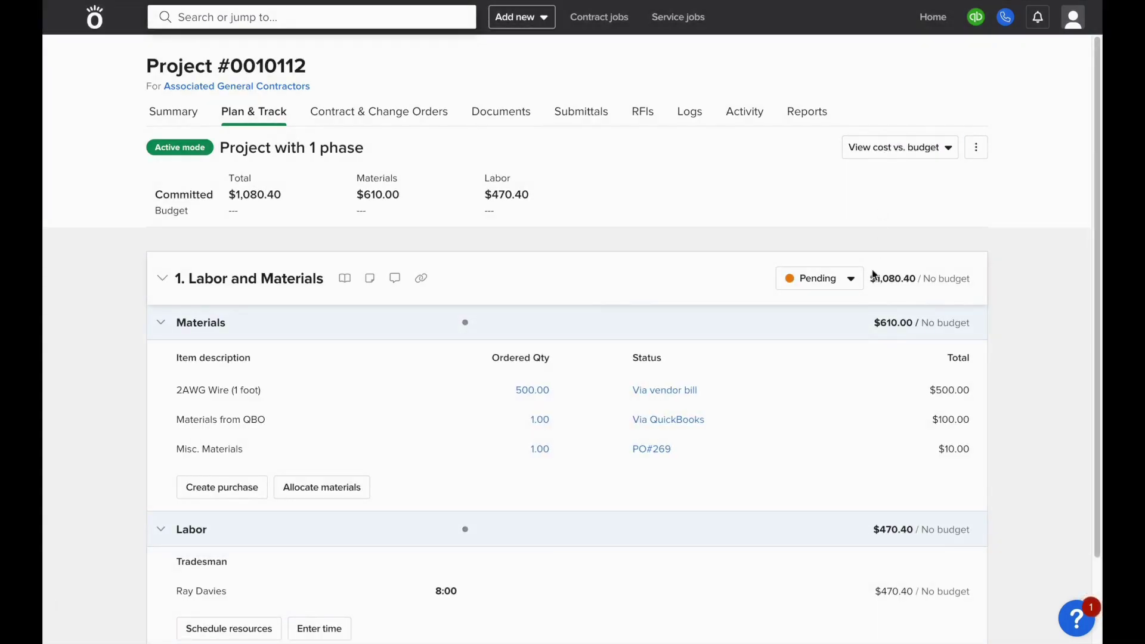